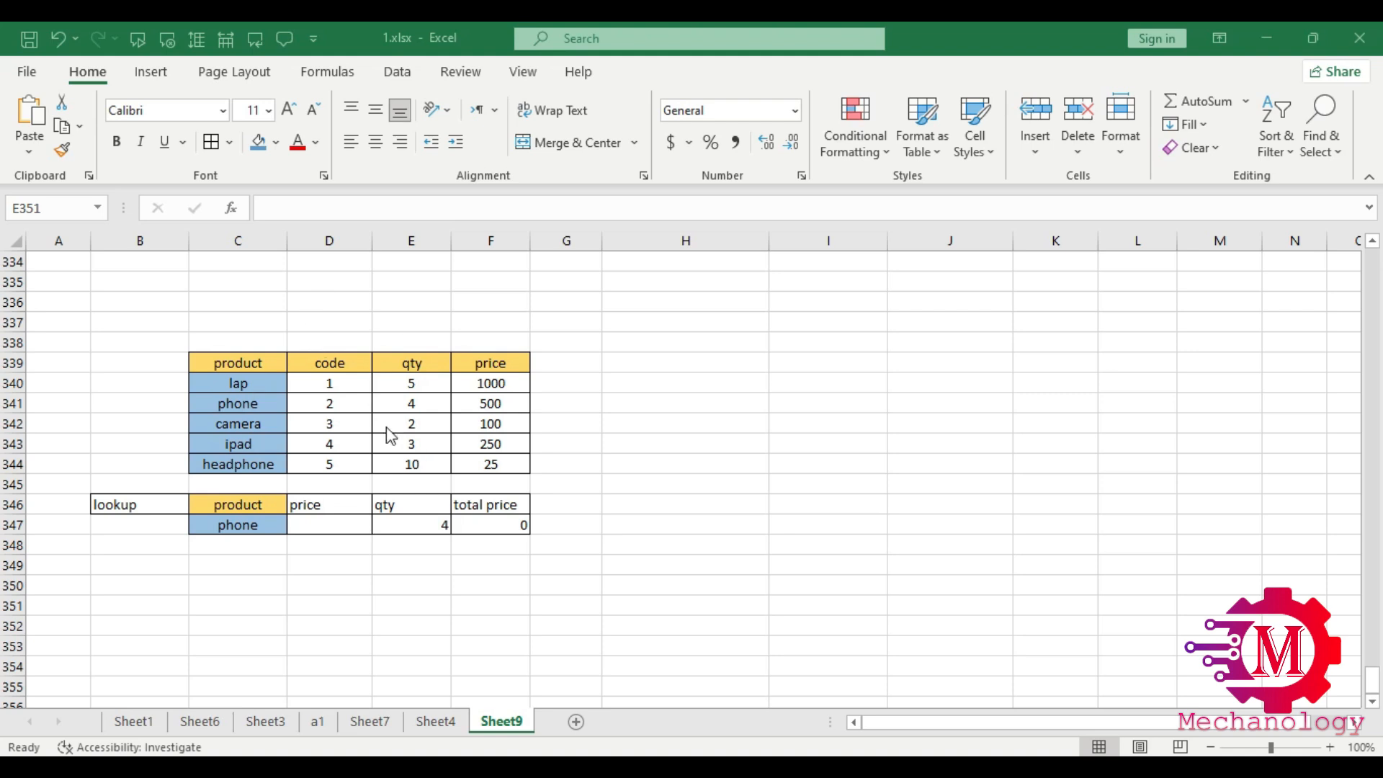
Step: Enter =LOOKUP(C347,C339:C344,F339:F344) in price cell D347 to find the selected product's price
{"action": "left_click", "coordinate": [328, 522]}
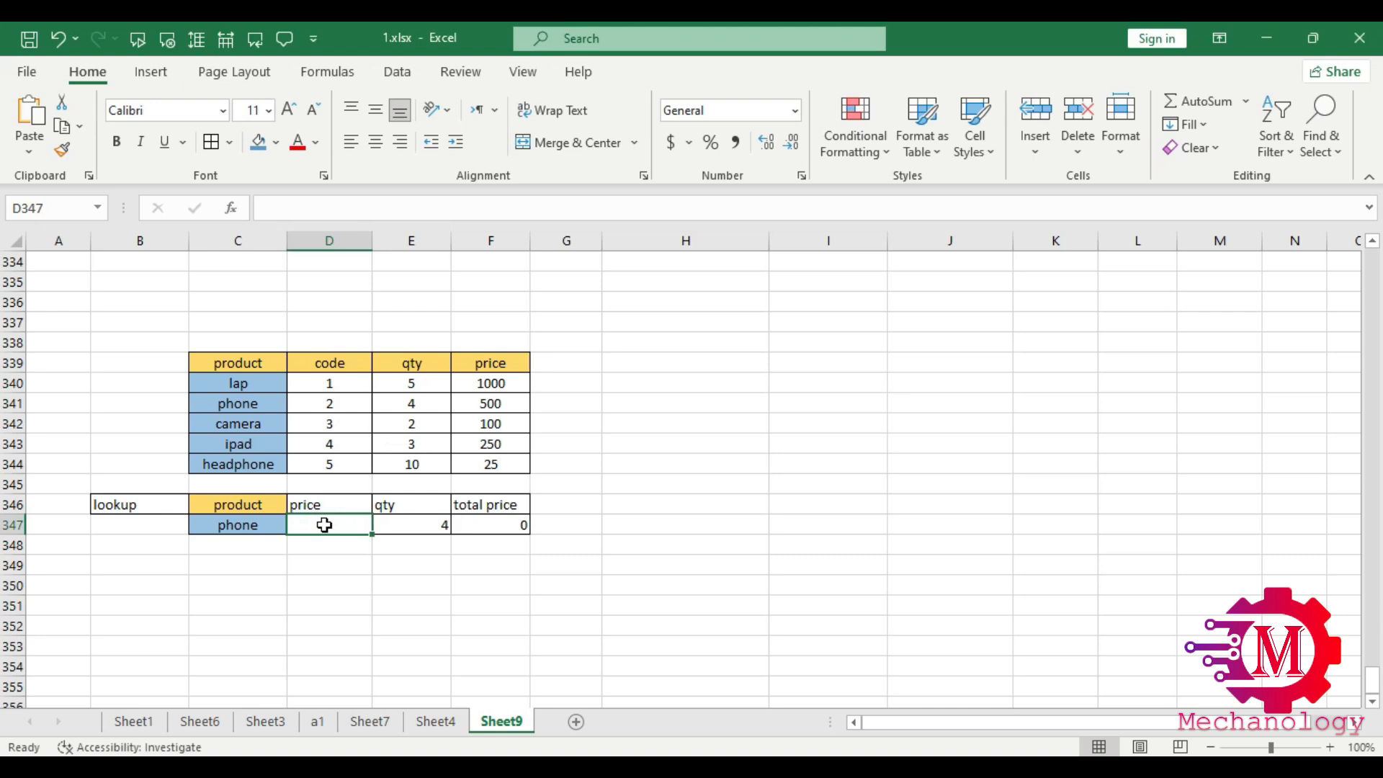
{"action": "type", "text": "=LOOKUP("}
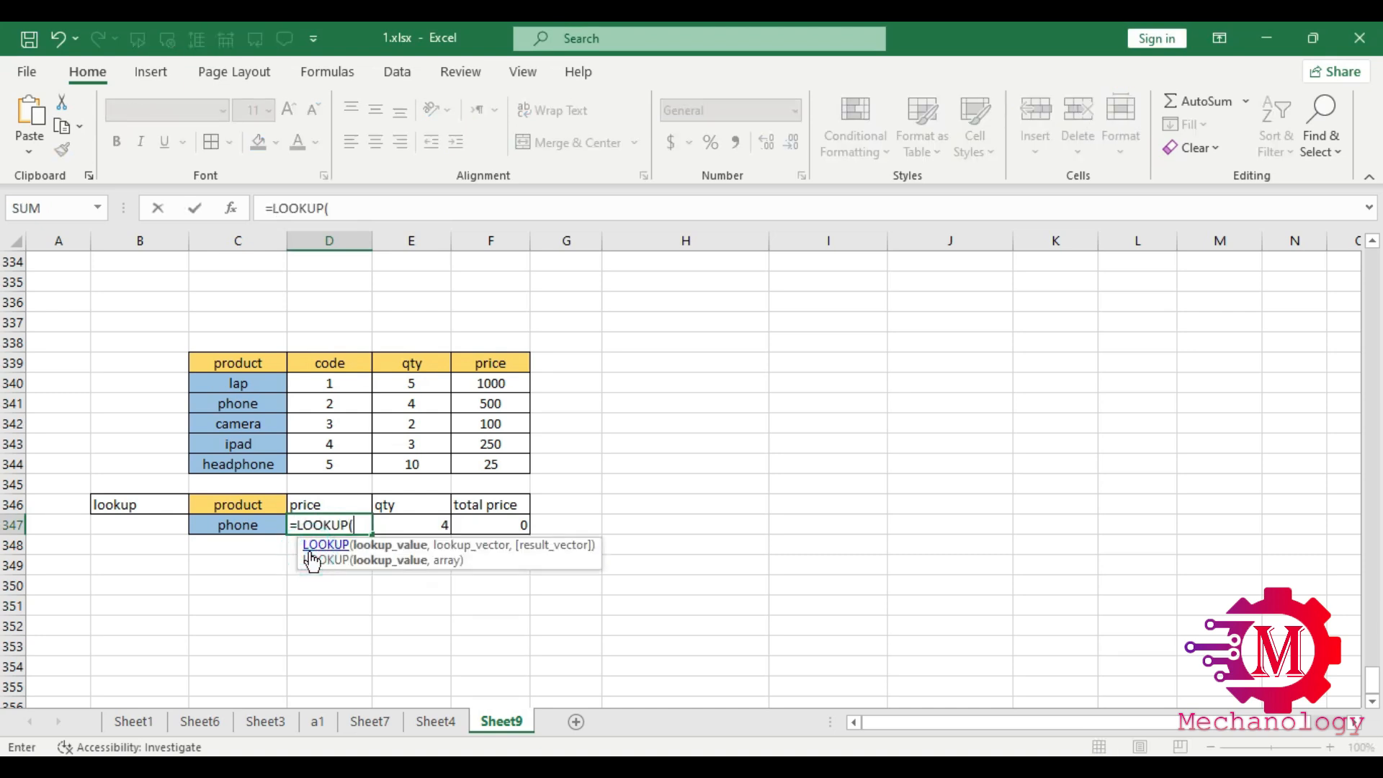
{"action": "left_click", "coordinate": [270, 527]}
{"action": "type", "text": ","}
{"action": "left_click_drag", "start_coordinate": [260, 366], "coordinate": [260, 462]}
{"action": "type", "text": ","}
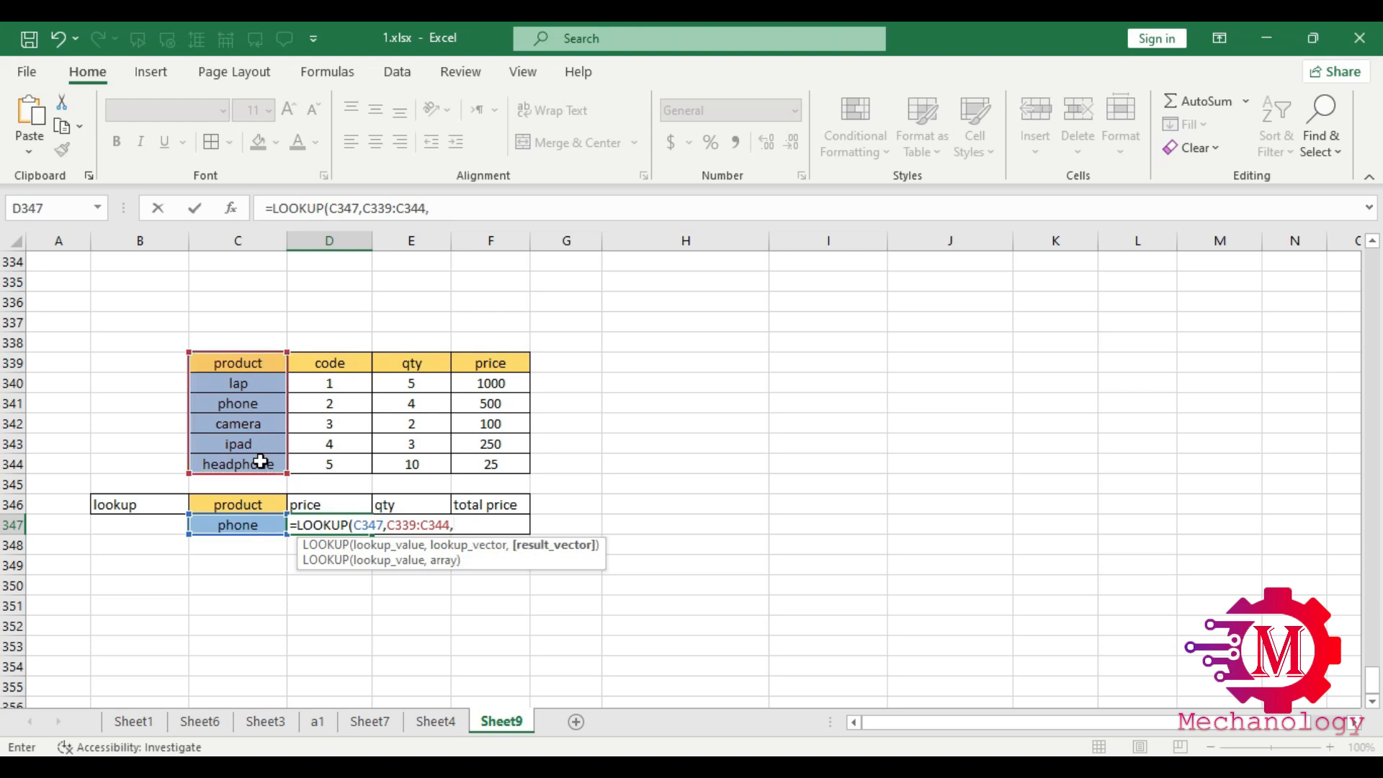
{"action": "left_click_drag", "start_coordinate": [492, 364], "coordinate": [497, 466]}
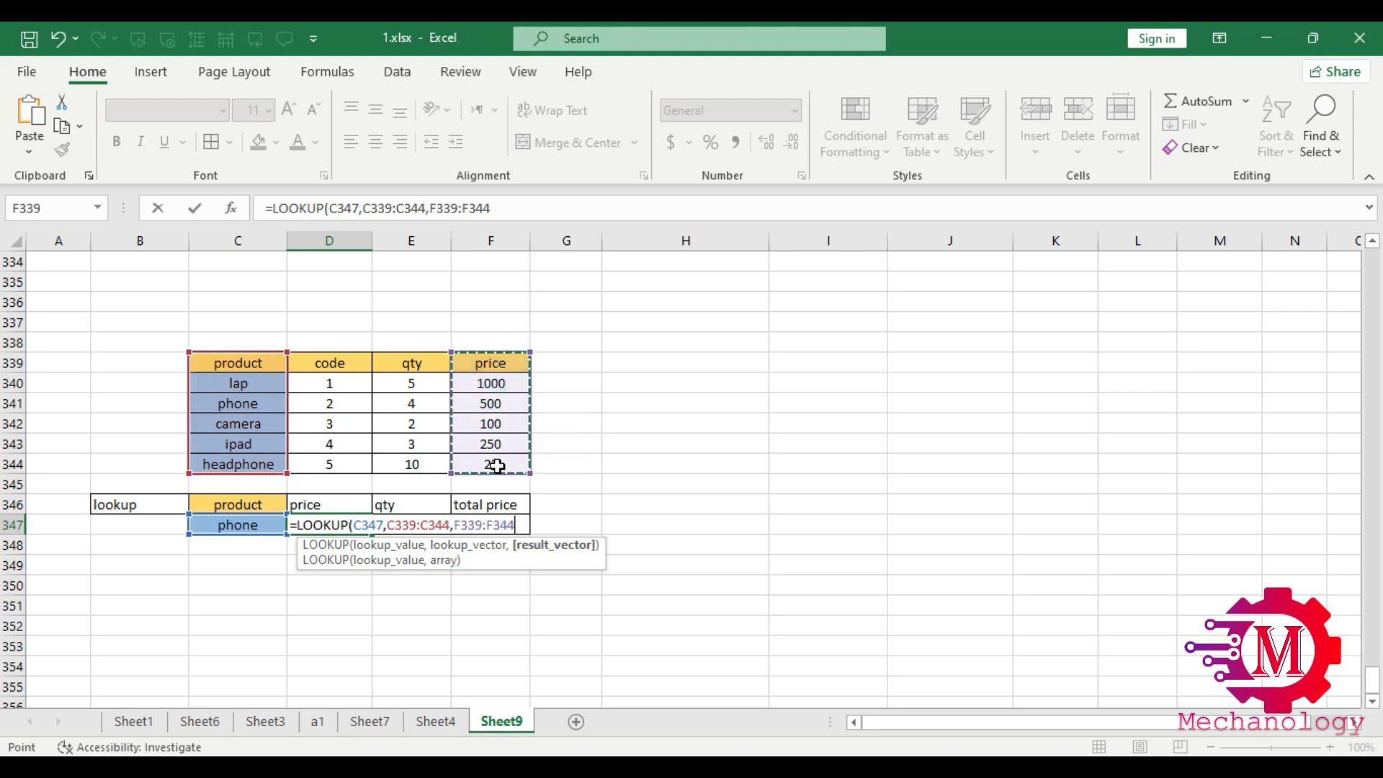
{"action": "key", "text": "Return"}
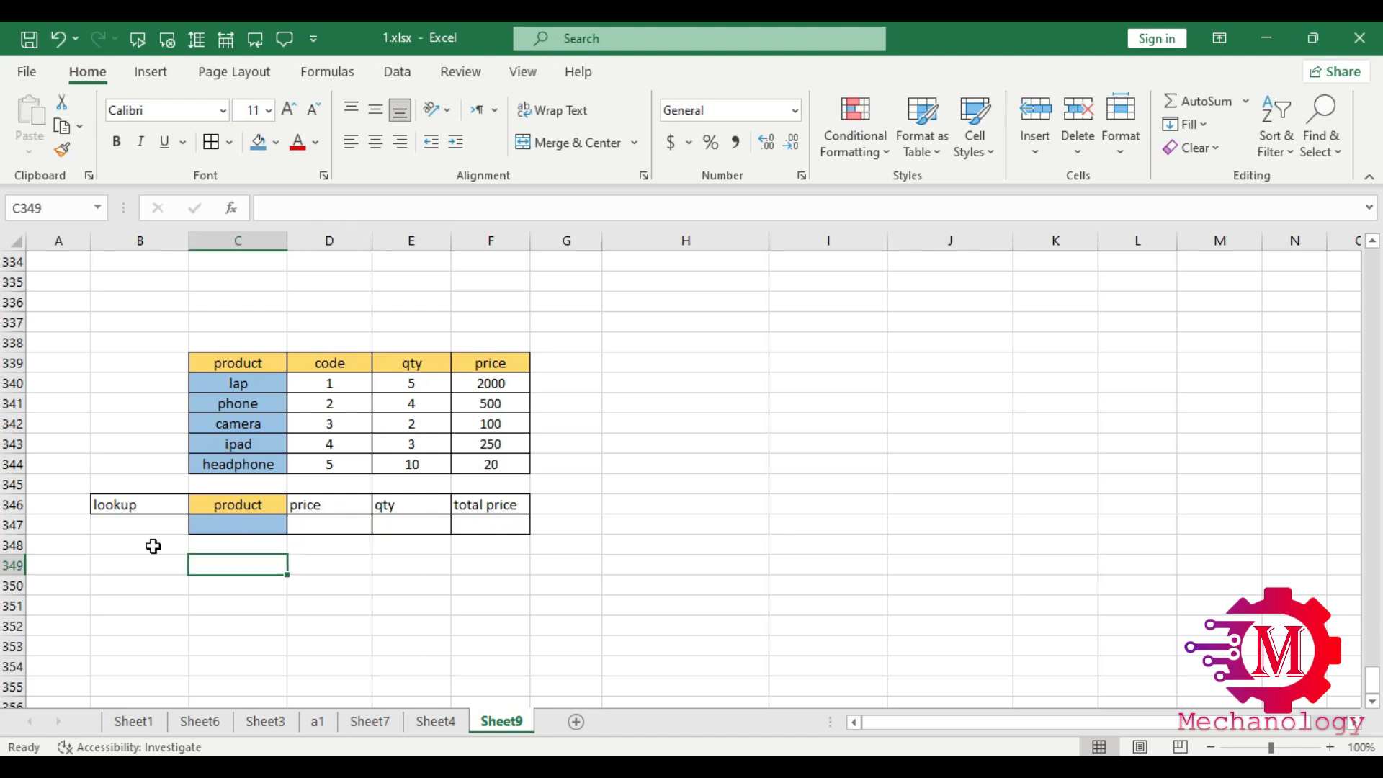
Step: Copy the lookup block B346:F347 and paste it starting at cell B350
{"action": "left_click", "coordinate": [152, 546]}
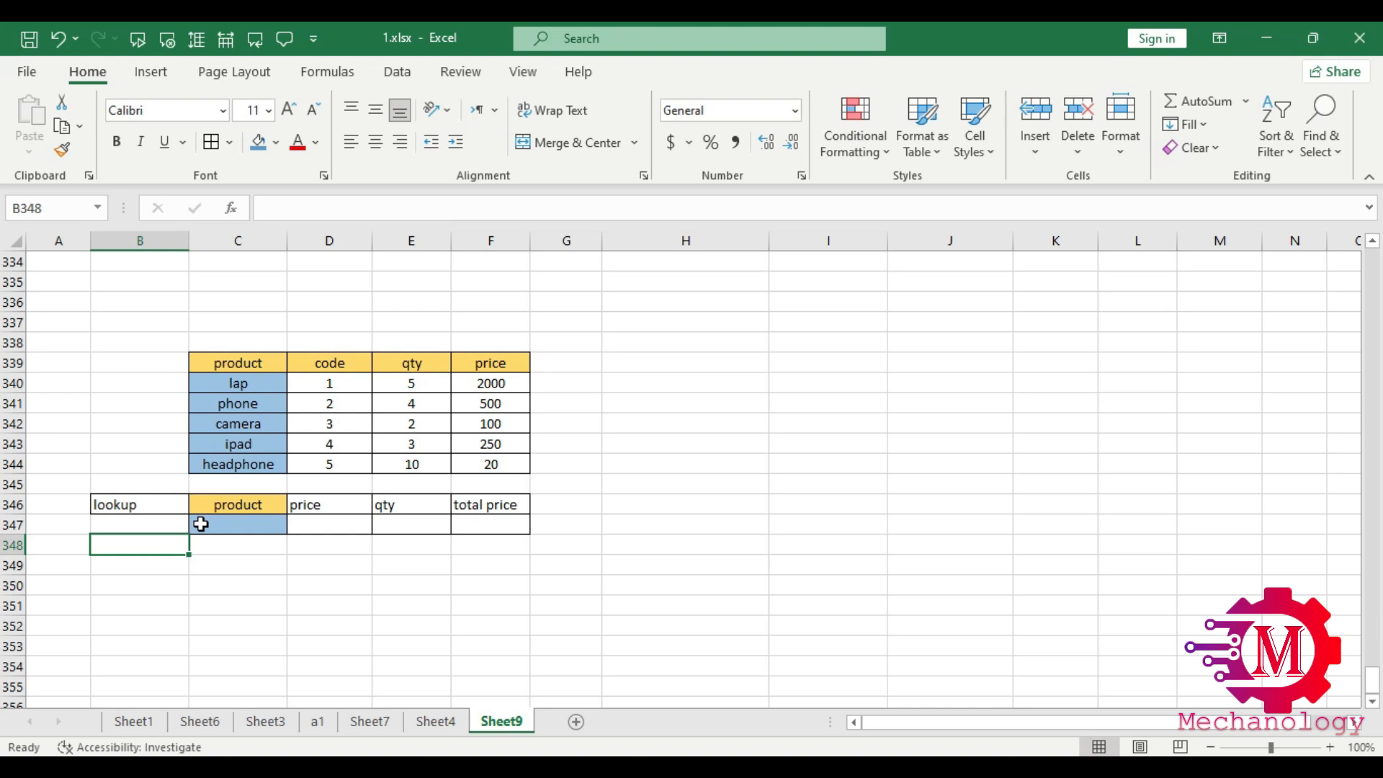
{"action": "left_click", "coordinate": [140, 584]}
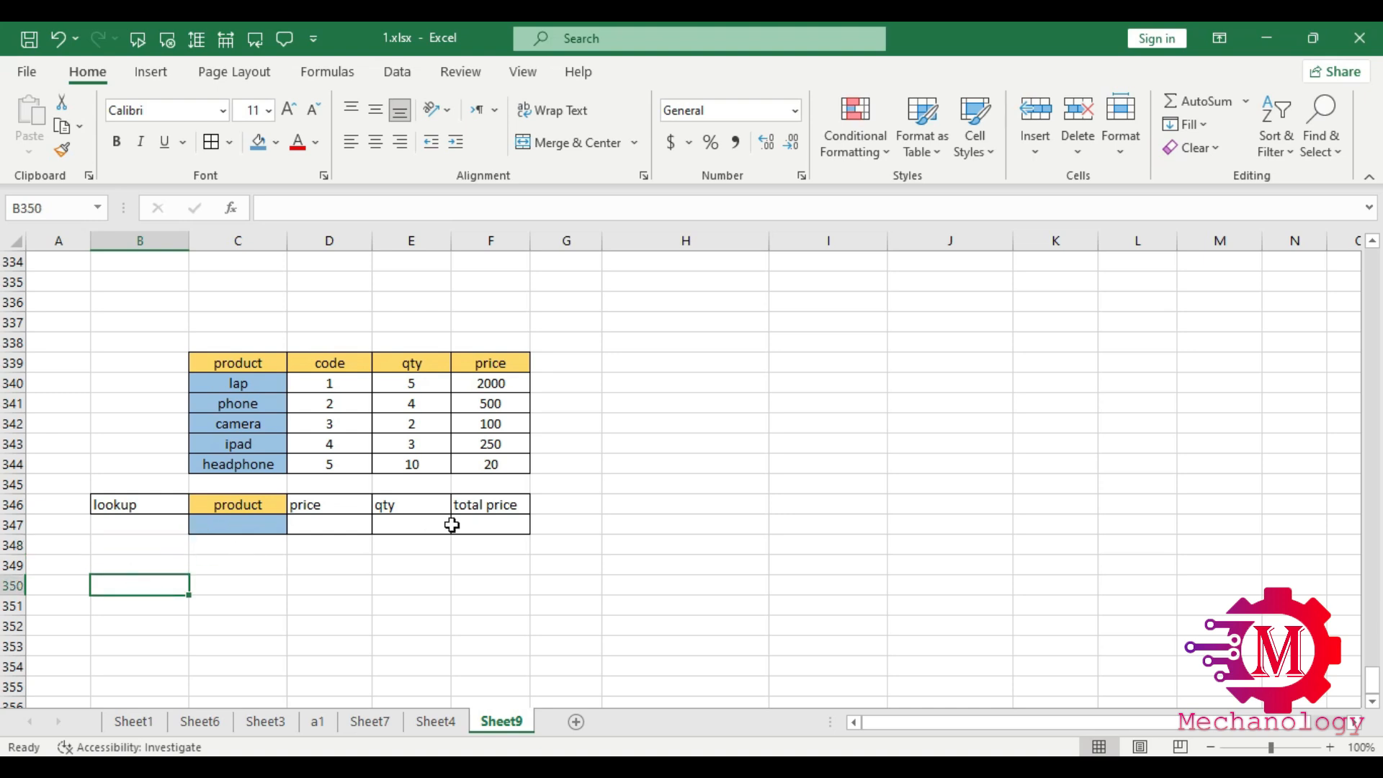
{"action": "left_click_drag", "start_coordinate": [500, 506], "coordinate": [166, 530]}
{"action": "key", "text": "ctrl+c"}
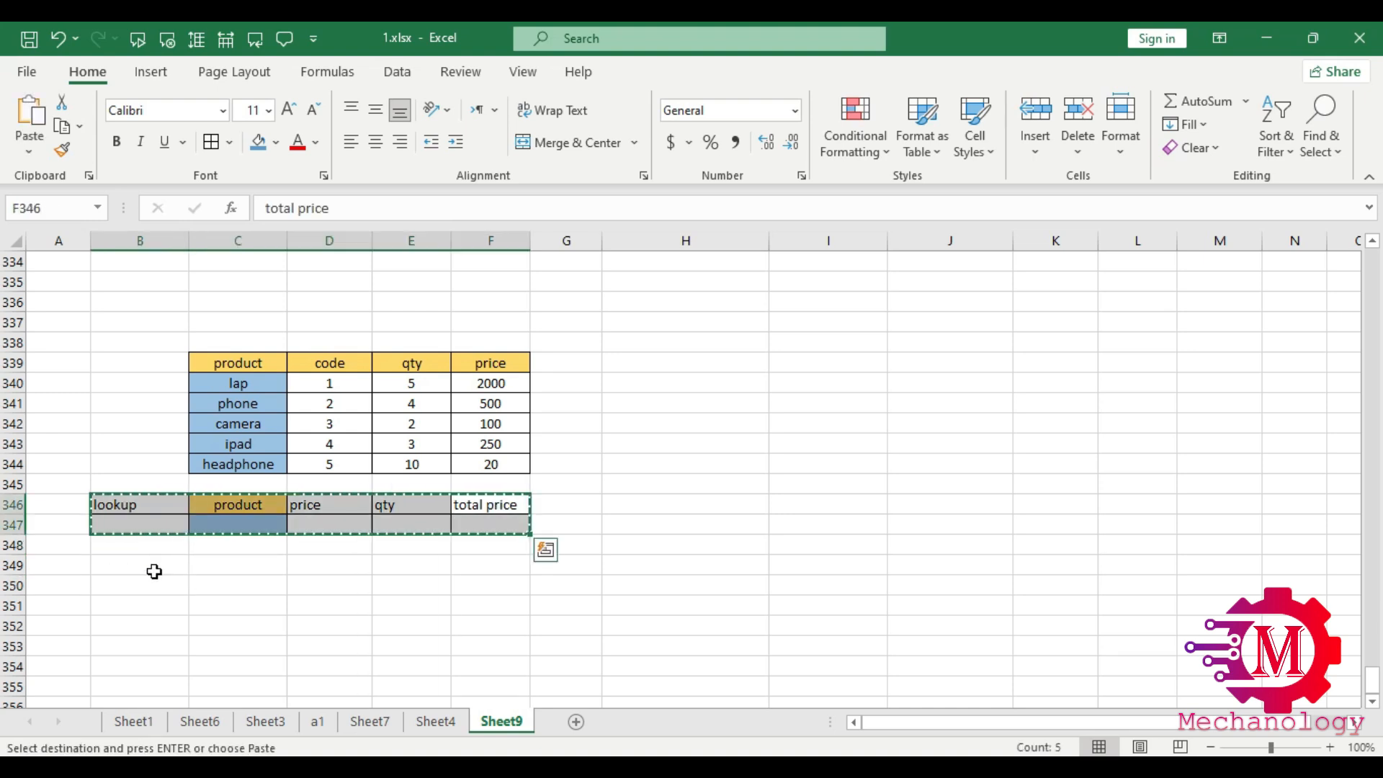
{"action": "left_click", "coordinate": [145, 595]}
{"action": "key", "text": "ctrl+v"}
Step: Change the copied block's label in B350 to index and enter 2 in its product cell C351
{"action": "left_click", "coordinate": [158, 592]}
{"action": "double_click", "coordinate": [158, 592]}
{"action": "double_click", "coordinate": [155, 587]}
{"action": "type", "text": "inde"}
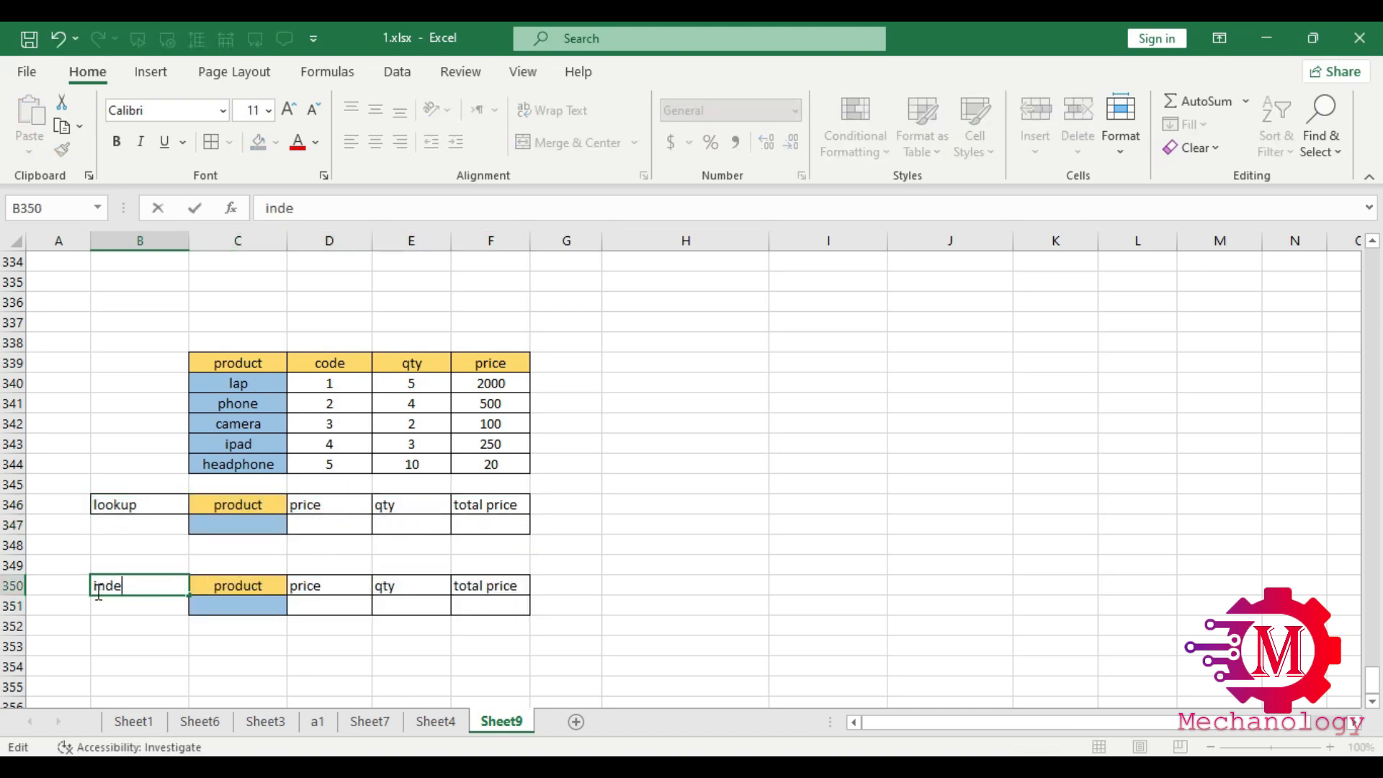
{"action": "left_click", "coordinate": [209, 608]}
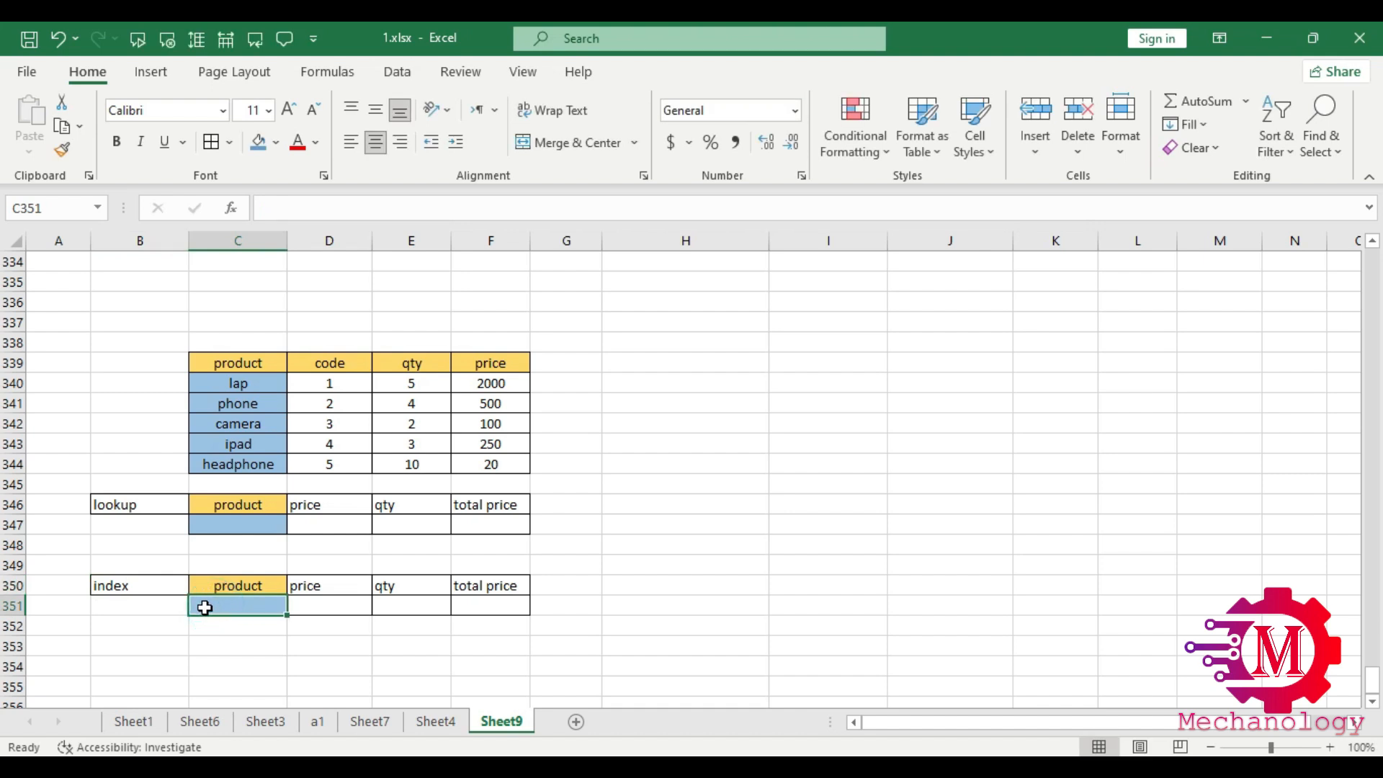
{"action": "type", "text": "lap"}
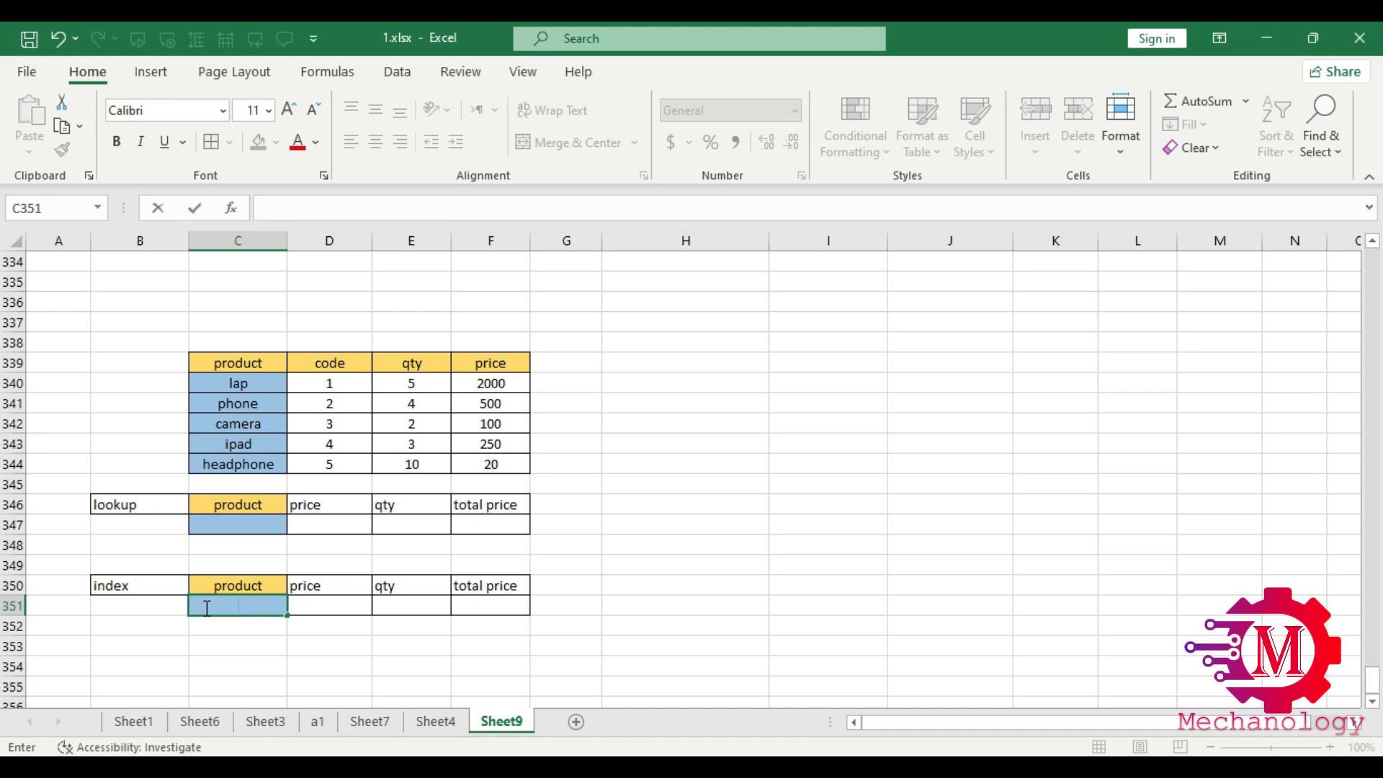
Step: Enter =INDEX(D340:F344,C351,3) in price cell D351 to return the price for the row number in C351
{"action": "left_click", "coordinate": [339, 606]}
{"action": "type", "text": "="}
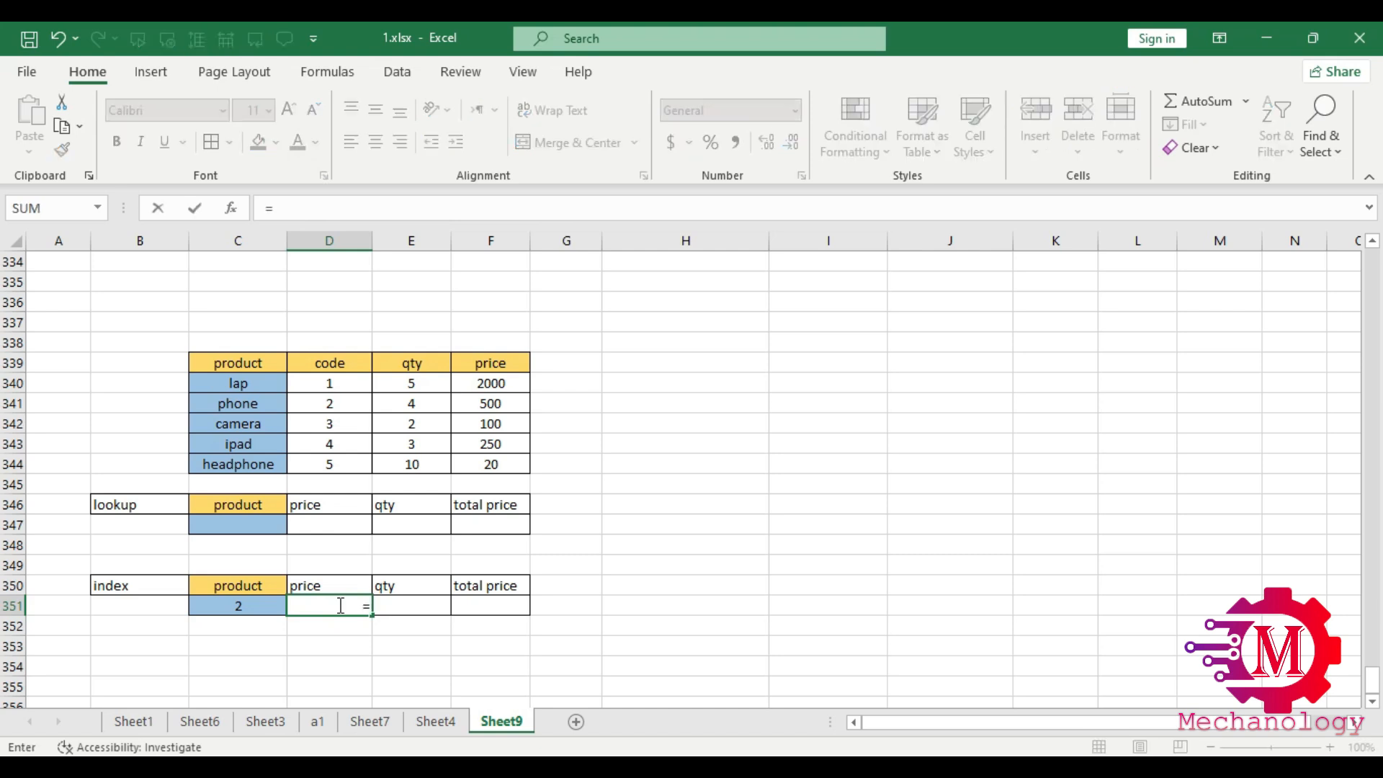
{"action": "type", "text": "ind"}
{"action": "key", "text": "Tab"}
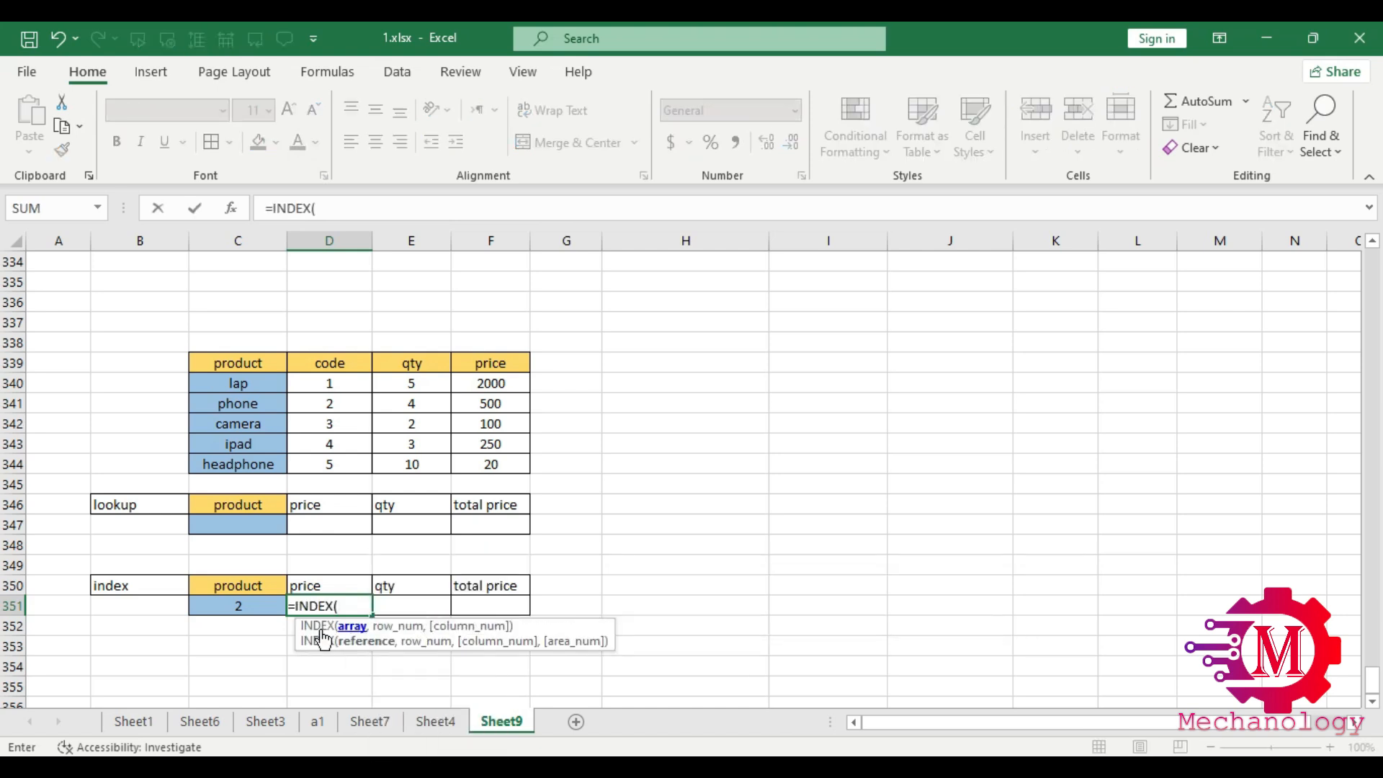
{"action": "left_click_drag", "start_coordinate": [333, 384], "coordinate": [482, 463]}
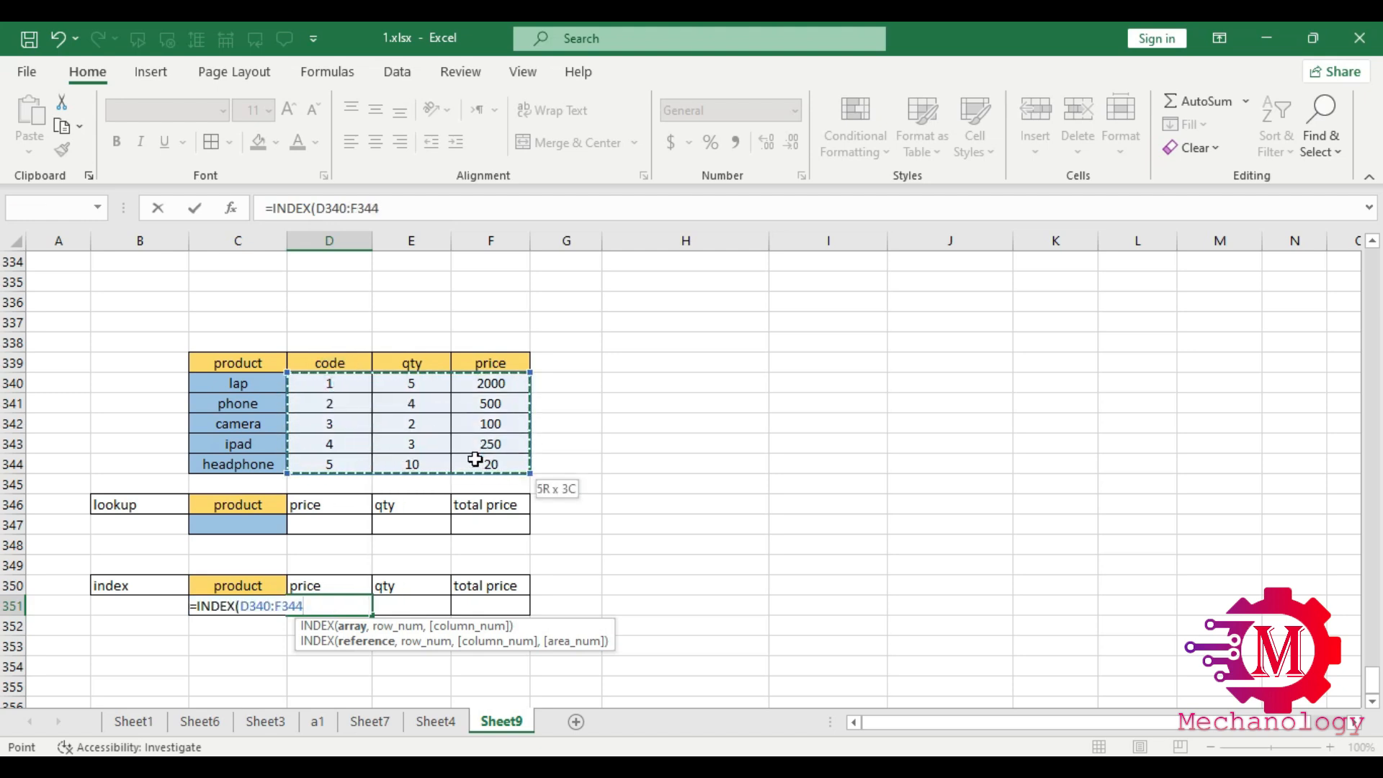
{"action": "type", "text": ","}
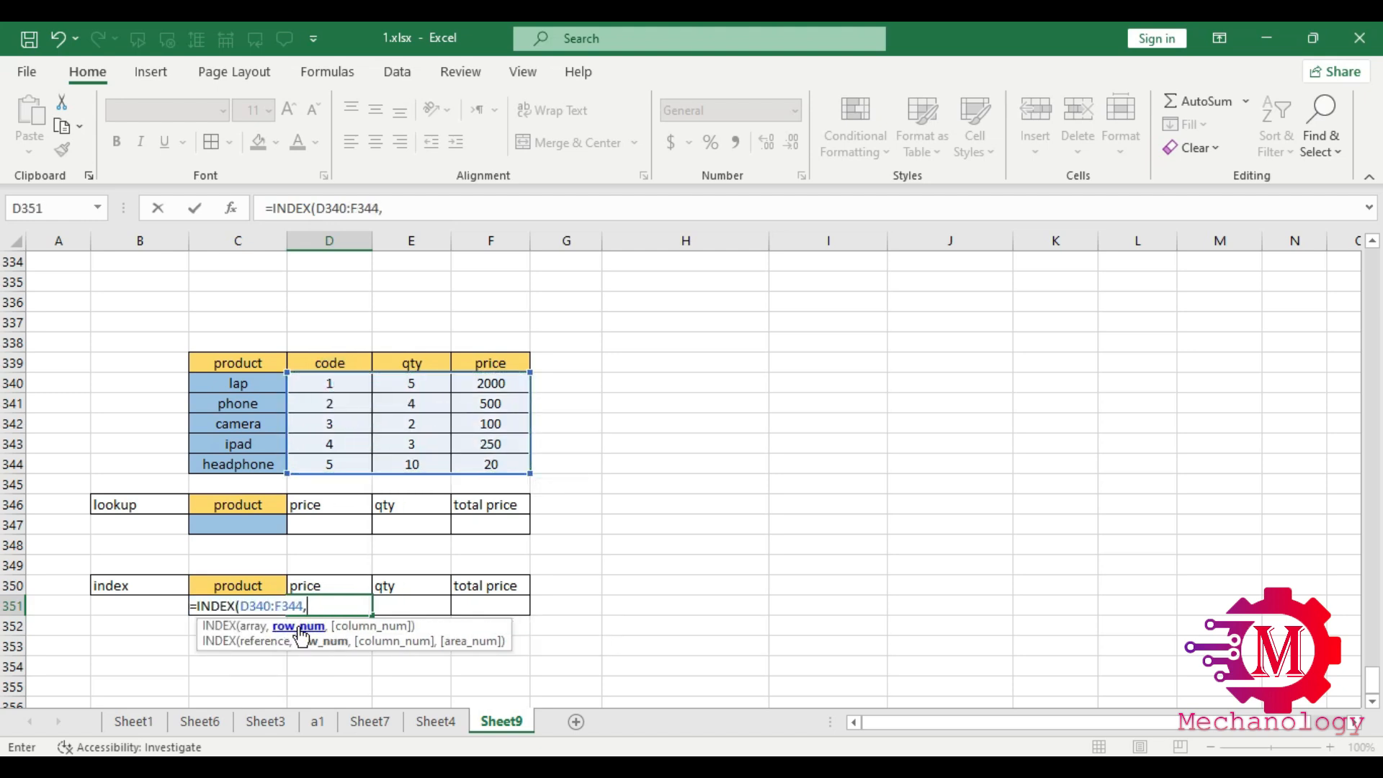
{"action": "left_click", "coordinate": [240, 585]}
{"action": "key", "text": "Down"}
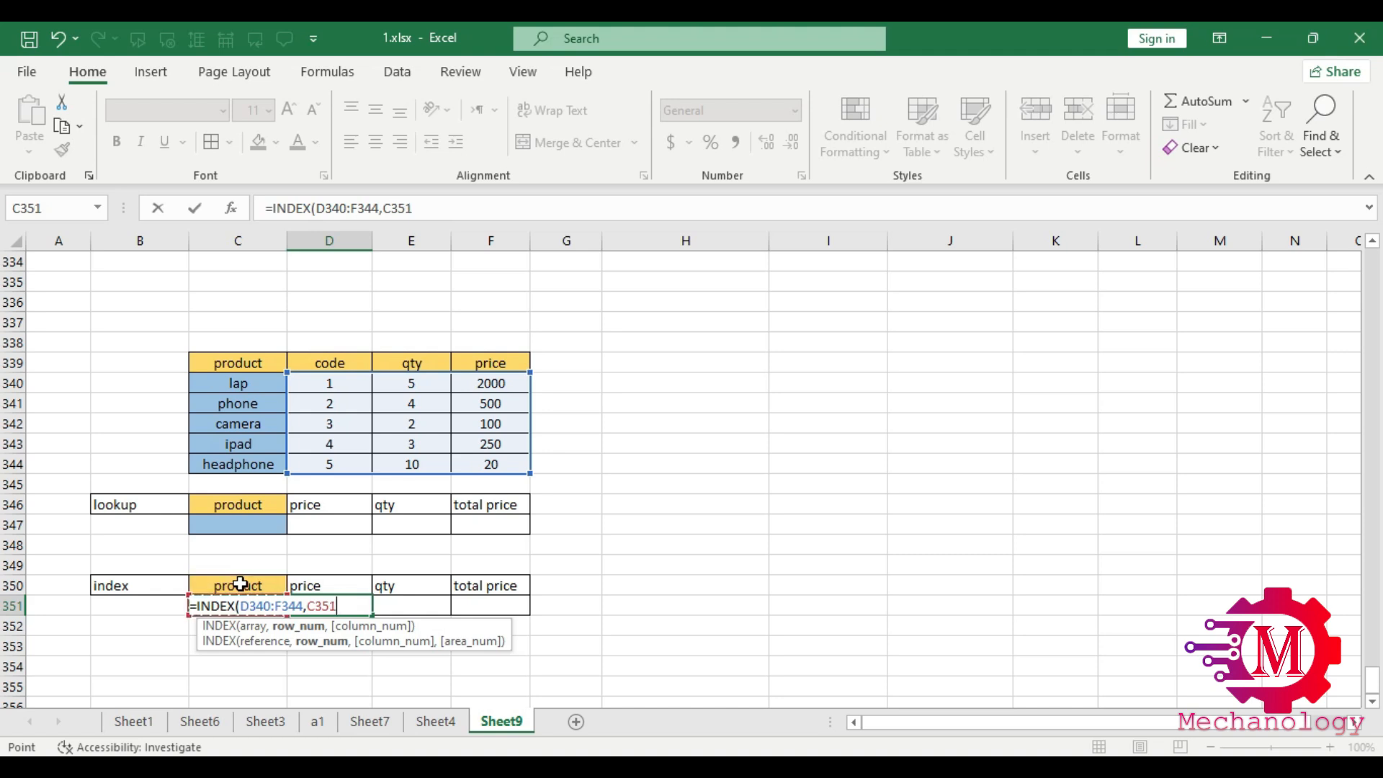
{"action": "type", "text": ",3"}
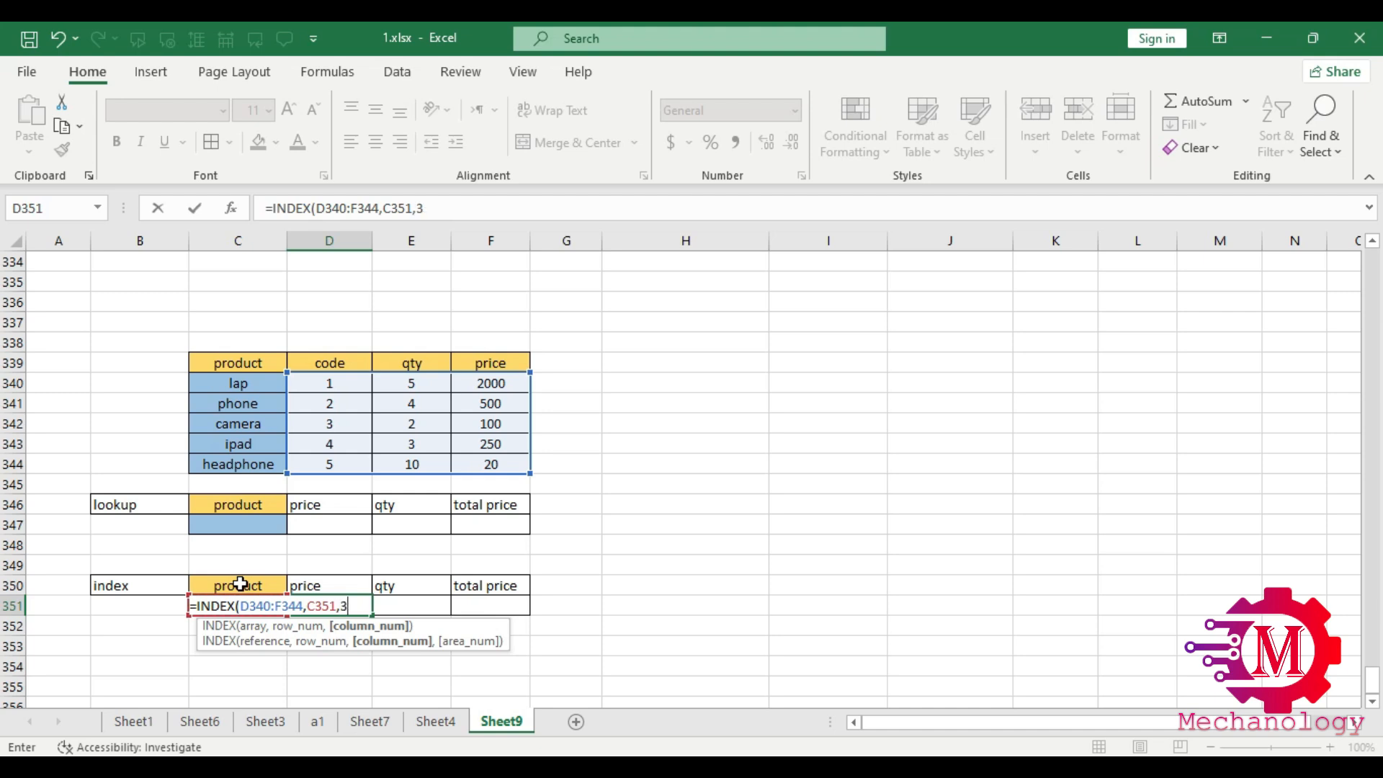
{"action": "key", "text": "Return"}
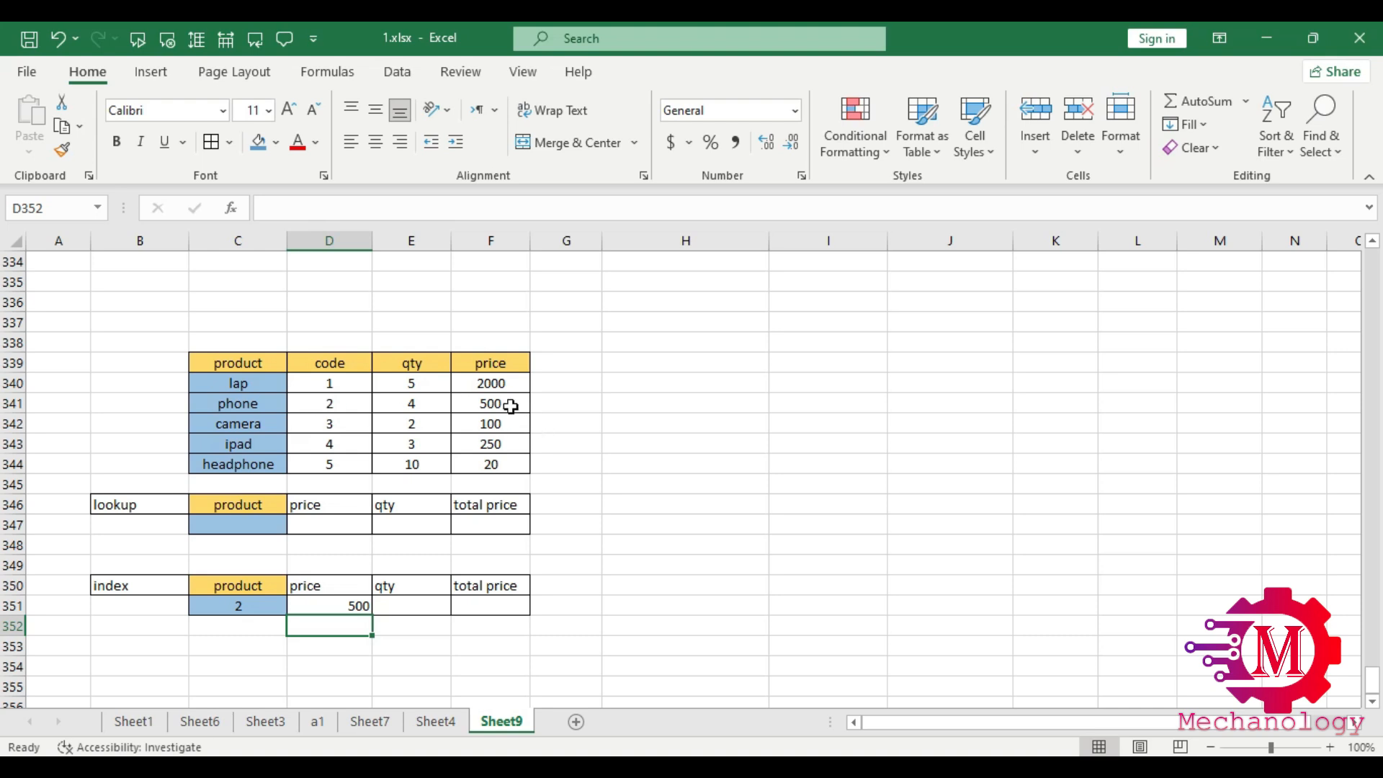
Step: Change the row number in product cell C351 to 4 to test the INDEX formula
{"action": "double_click", "coordinate": [238, 605]}
{"action": "key", "text": "BackSpace"}
{"action": "type", "text": "4"}
{"action": "key", "text": "Return"}
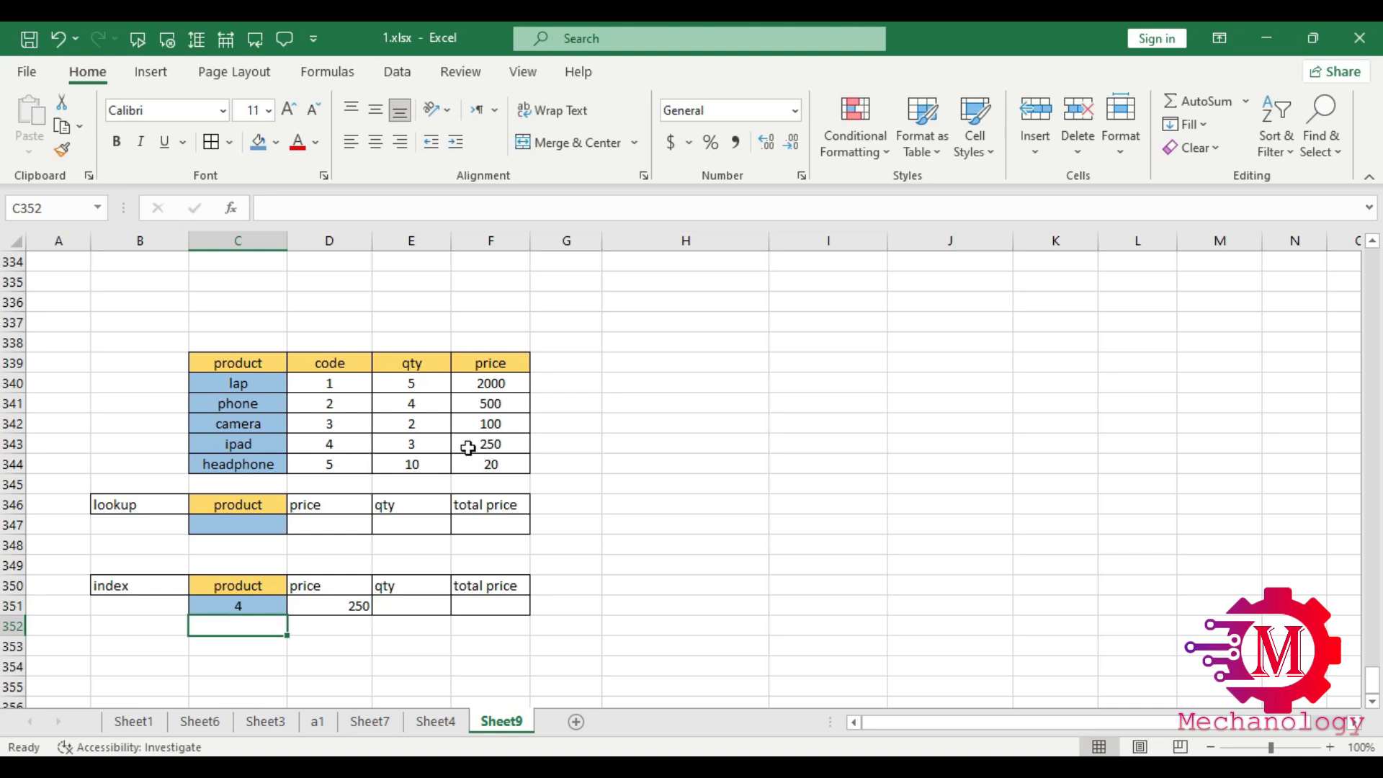
Step: Copy the INDEX formula text from D351 into qty cell E351 with its references unchanged
{"action": "left_click", "coordinate": [404, 605]}
{"action": "double_click", "coordinate": [349, 607]}
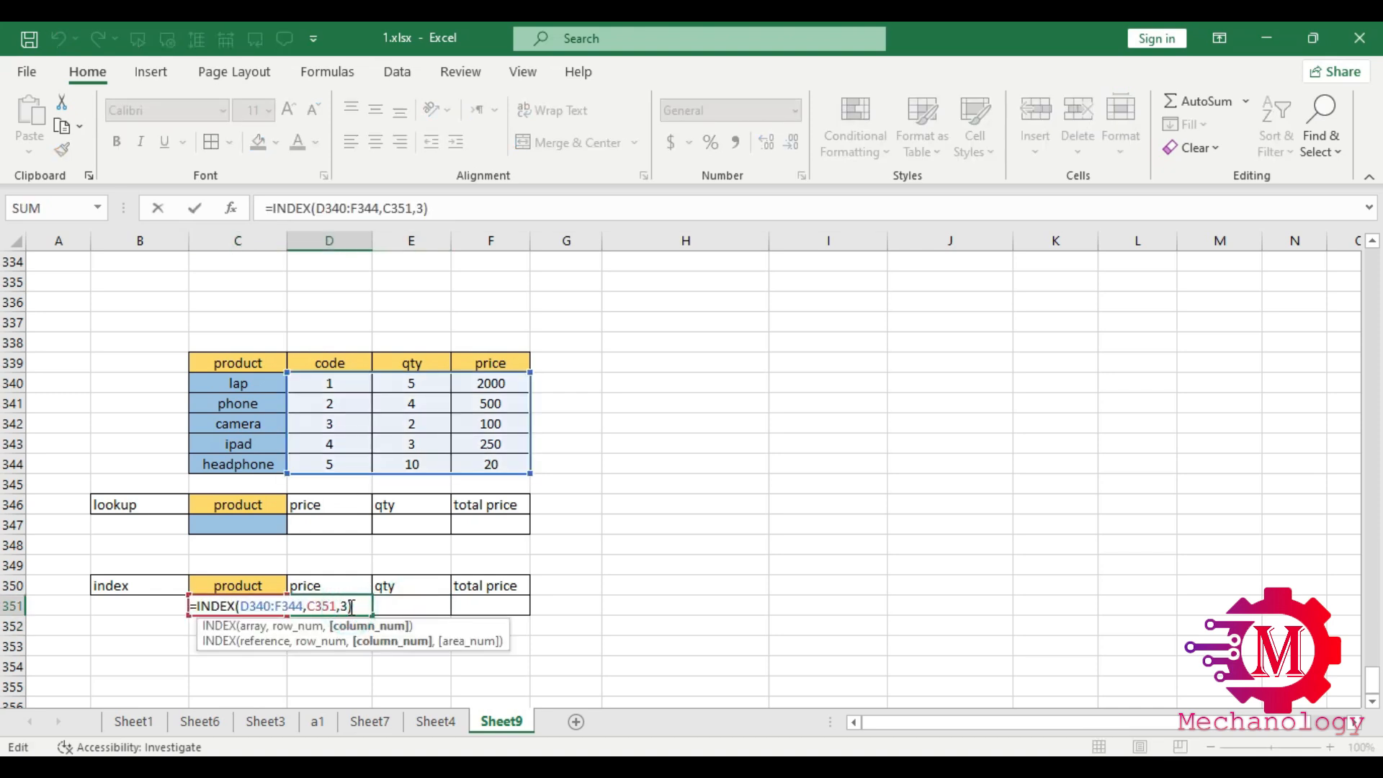
{"action": "double_click", "coordinate": [352, 606]}
{"action": "key", "text": "ctrl+c"}
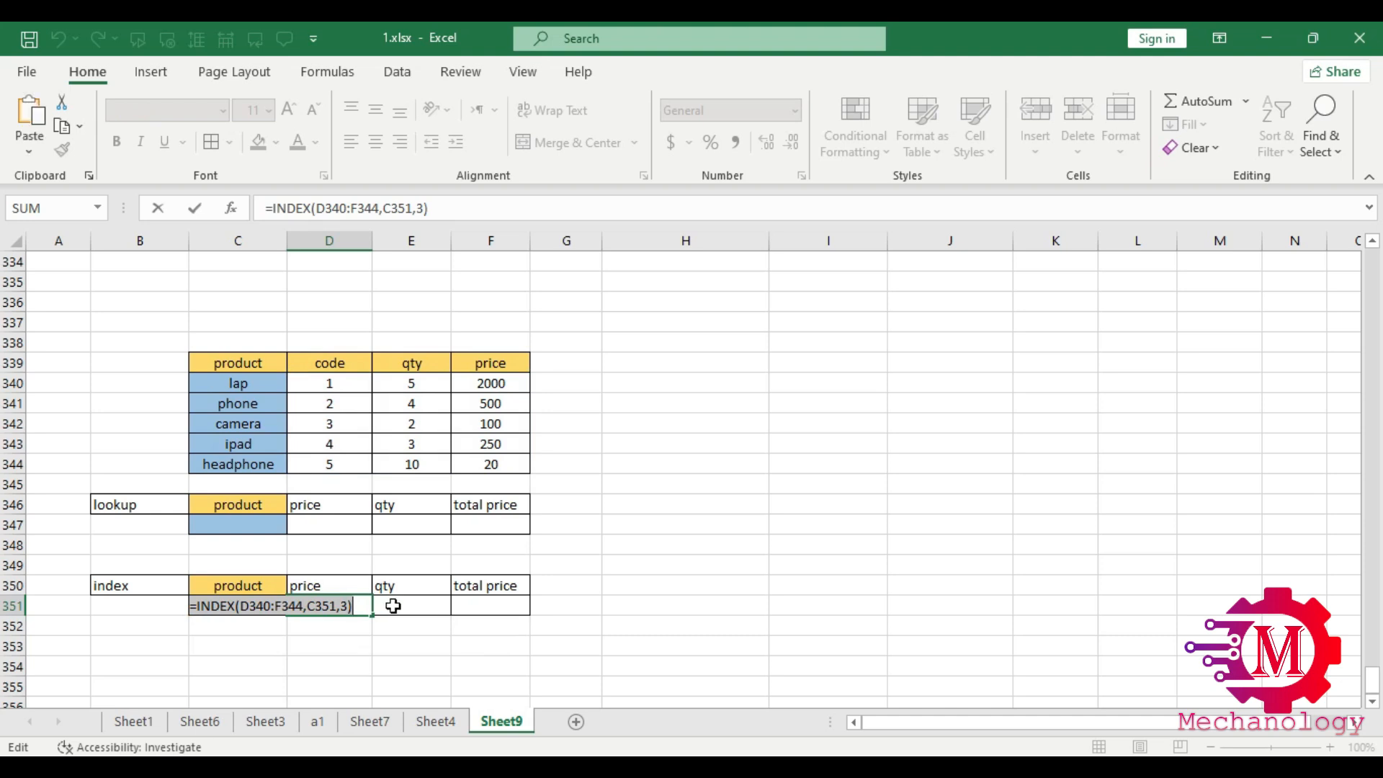
{"action": "type", "text": "="}
{"action": "left_click", "coordinate": [393, 606]}
{"action": "key", "text": "ctrl+z"}
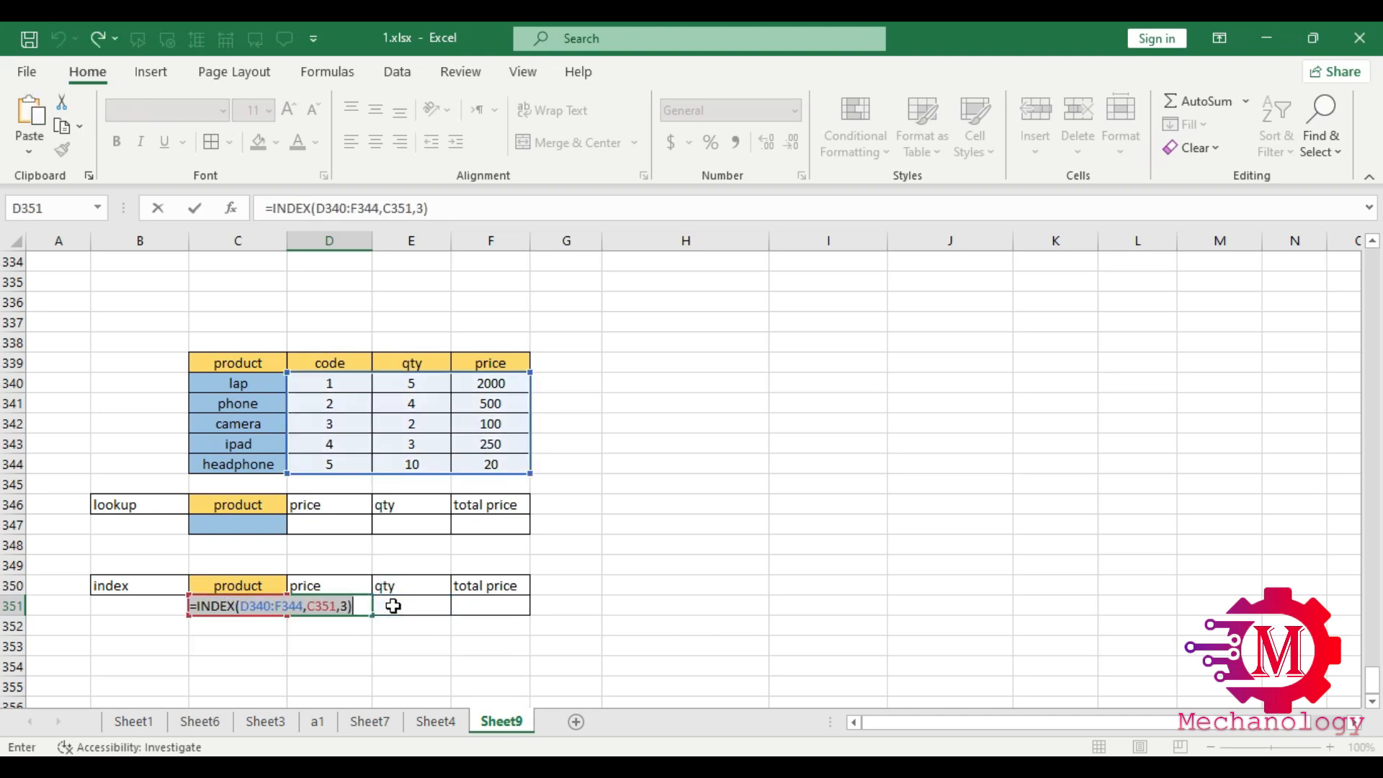
{"action": "key", "text": "Return"}
{"action": "left_click", "coordinate": [393, 606]}
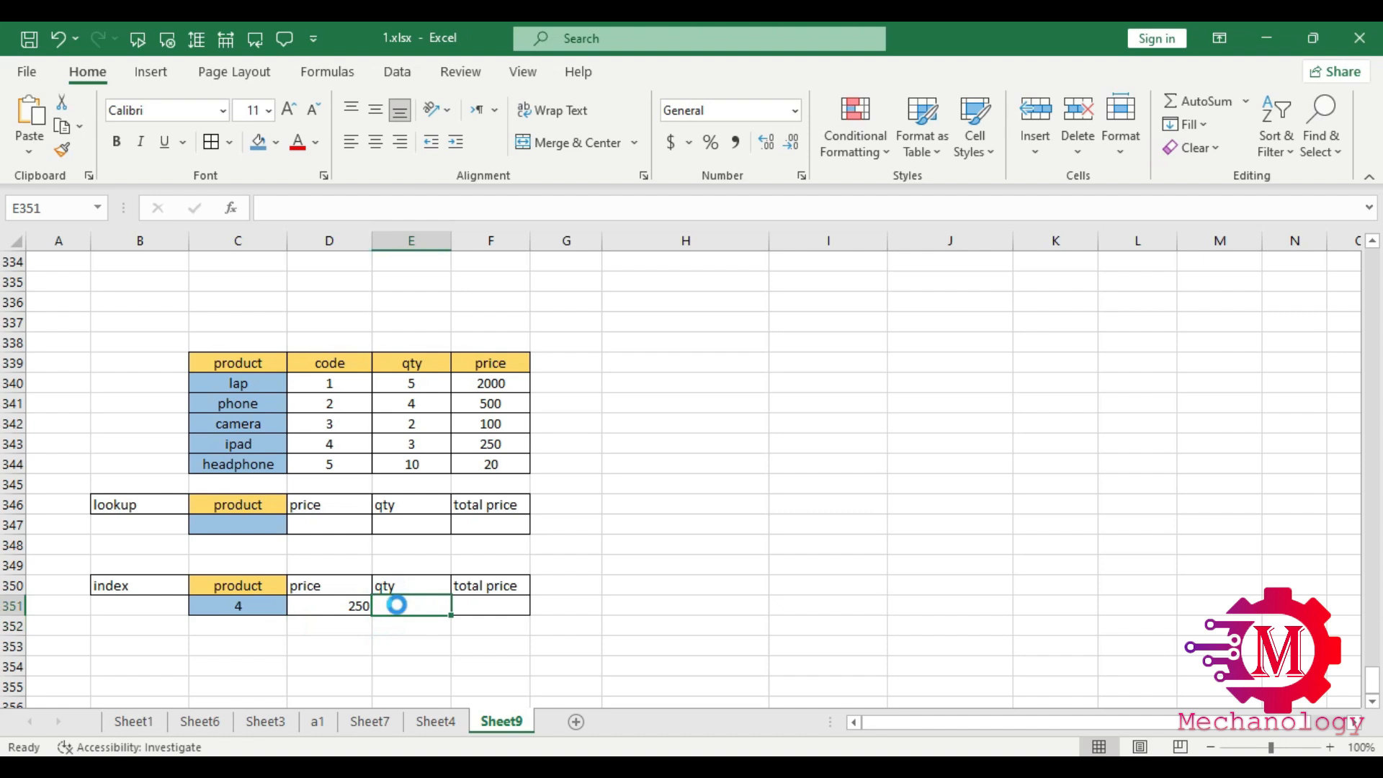
{"action": "key", "text": "ctrl+v"}
Step: Set the column number of the INDEX formula in E351 to 2 so it returns the quantity
{"action": "double_click", "coordinate": [435, 609]}
{"action": "left_click", "coordinate": [532, 606]}
{"action": "type", "text": "2"}
{"action": "key", "text": "Return"}
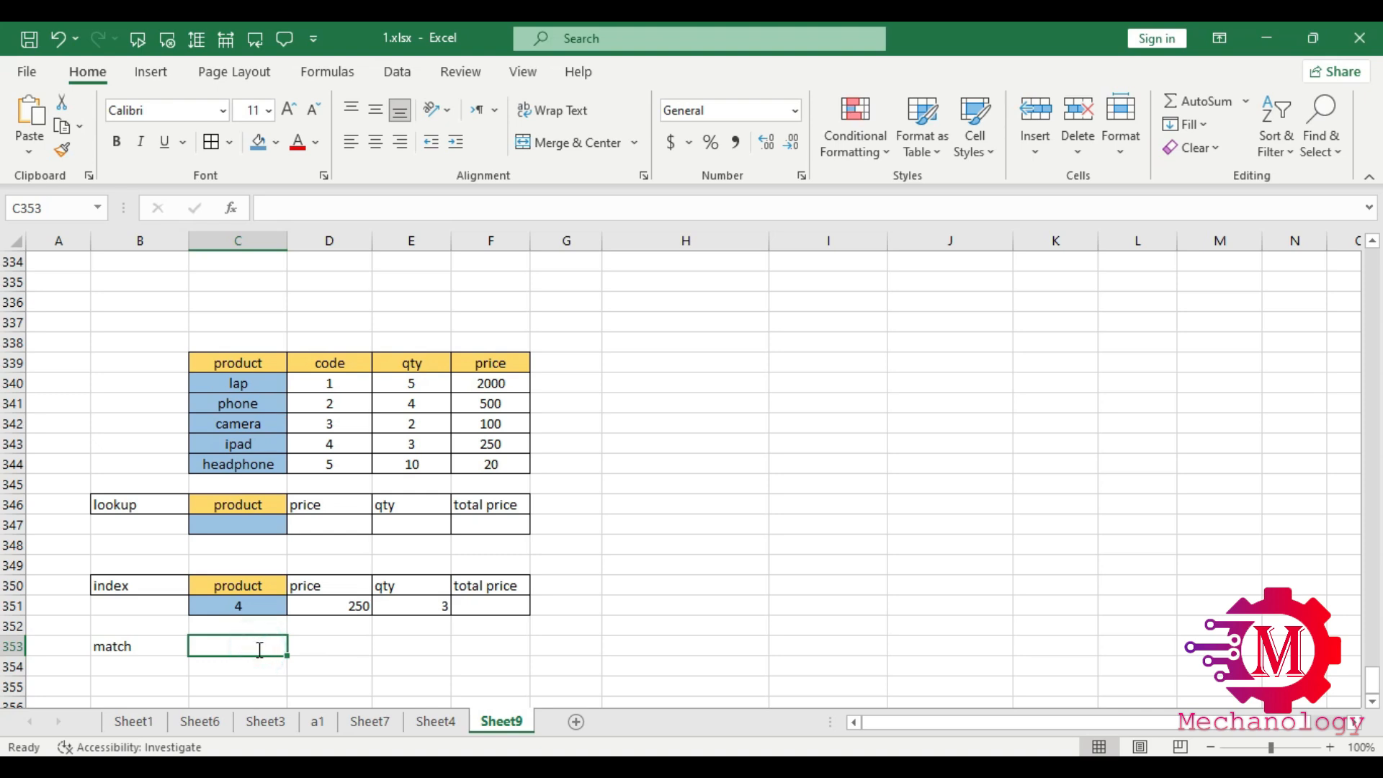
Step: Enter =MATCH(E353,C340:C344,0) in C353 beside the match label for an exact match in the product list
{"action": "type", "text": "=ma"}
{"action": "double_click", "coordinate": [219, 669]}
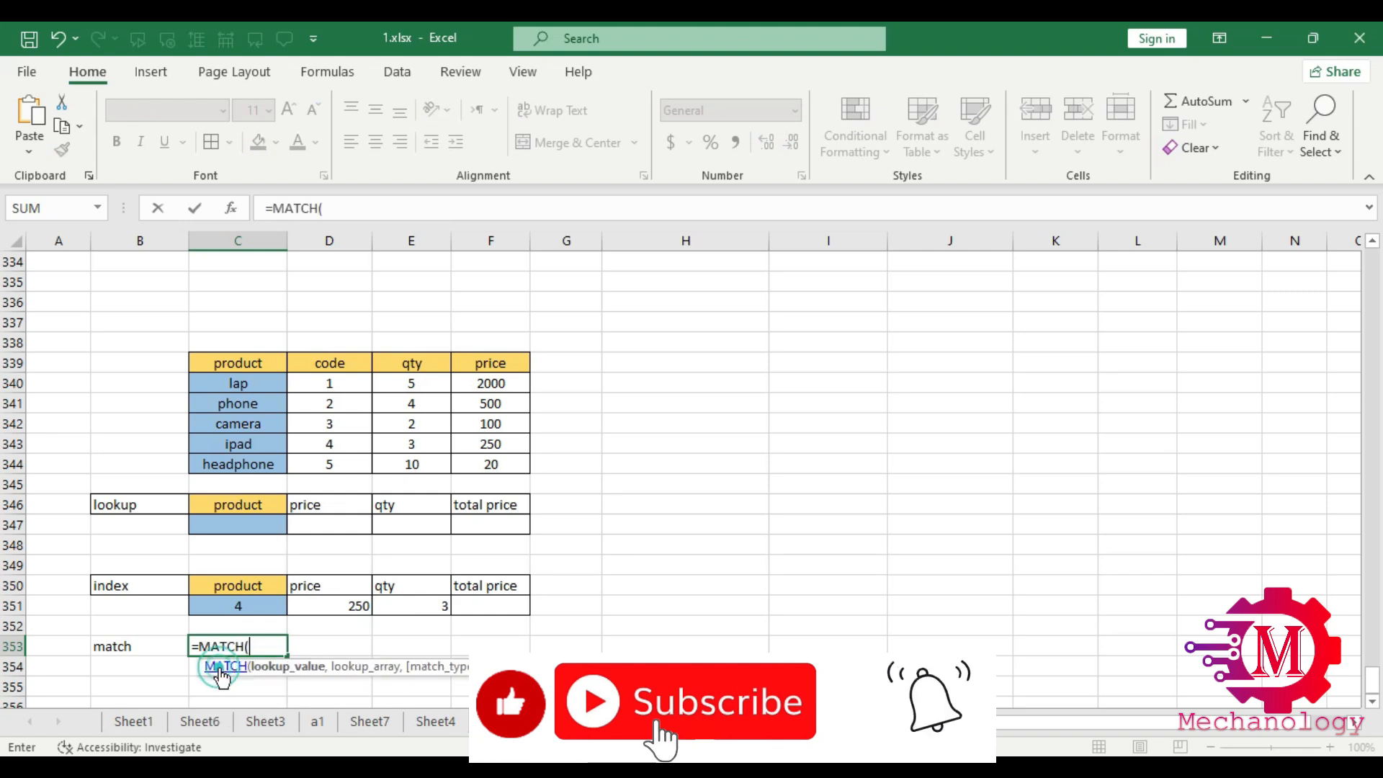
{"action": "left_click", "coordinate": [428, 646]}
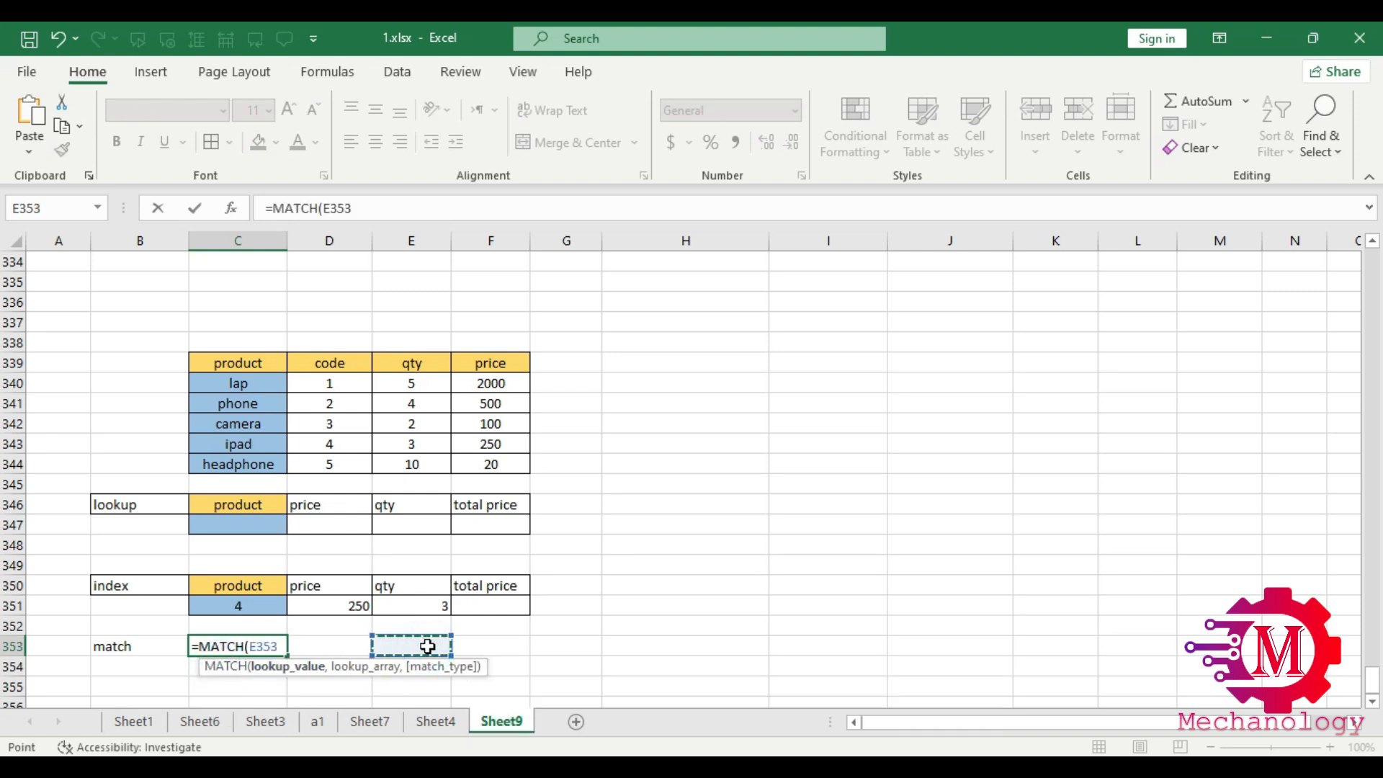
{"action": "type", "text": ","}
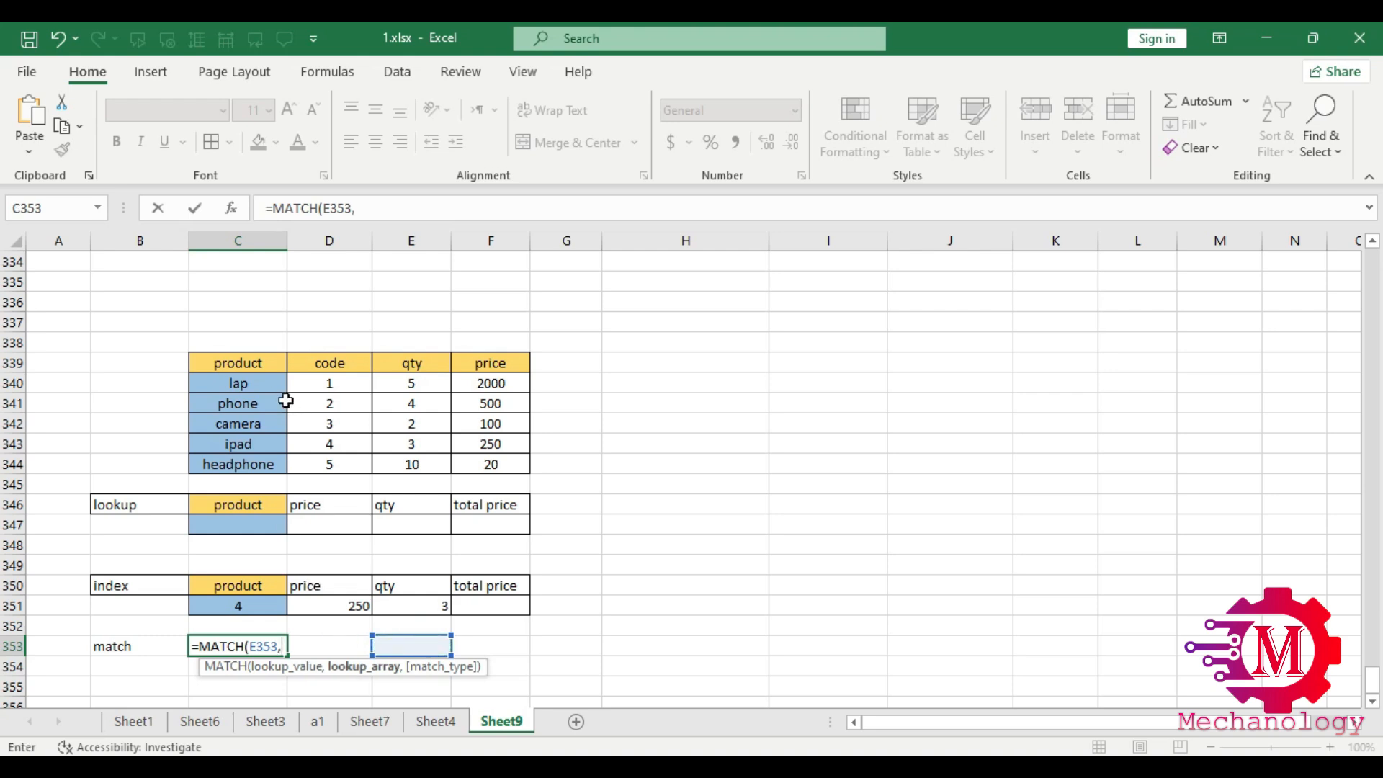
{"action": "left_click_drag", "start_coordinate": [263, 383], "coordinate": [266, 463]}
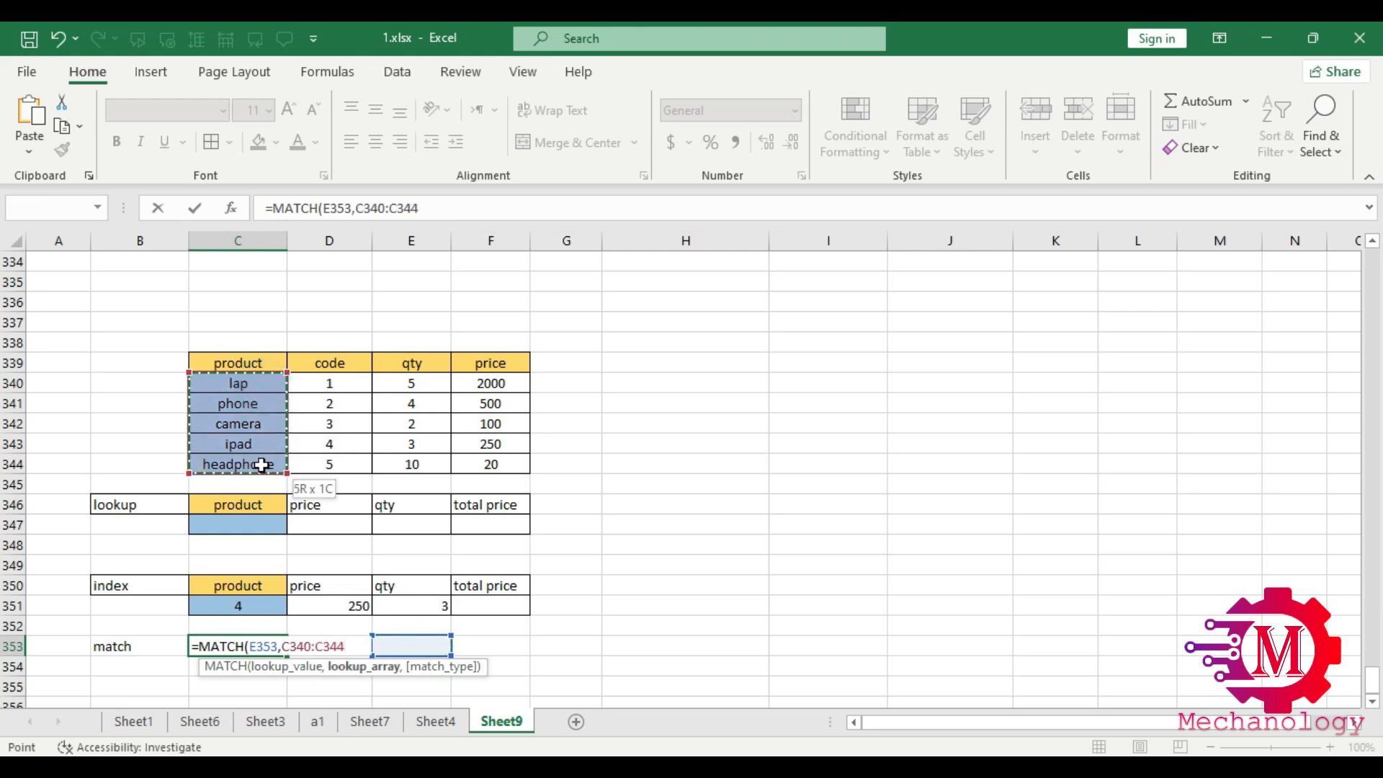
{"action": "type", "text": ","}
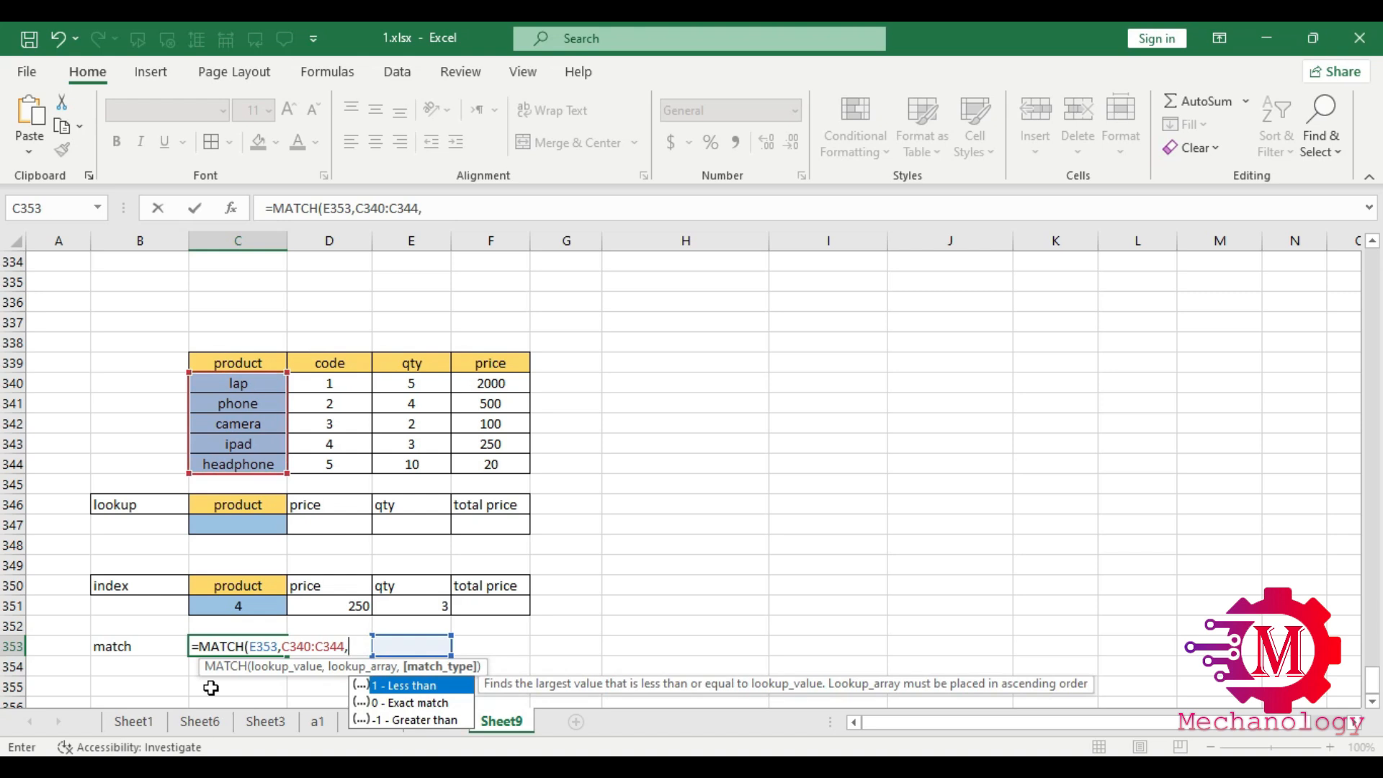
{"action": "type", "text": "0"}
{"action": "key", "text": "Return"}
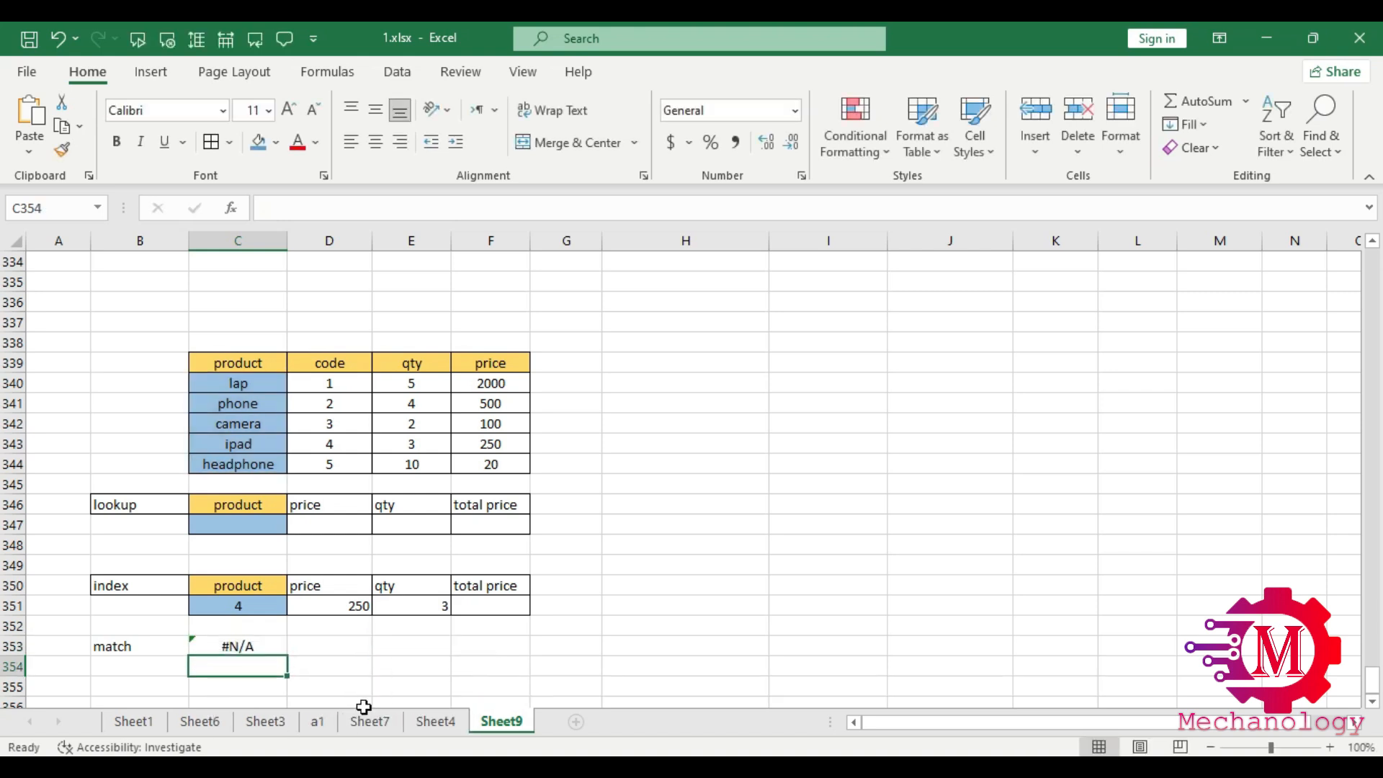
Step: Enter lap in E353 as the lookup value for the MATCH formula
{"action": "left_click", "coordinate": [432, 649]}
{"action": "type", "text": "lap"}
{"action": "key", "text": "Return"}
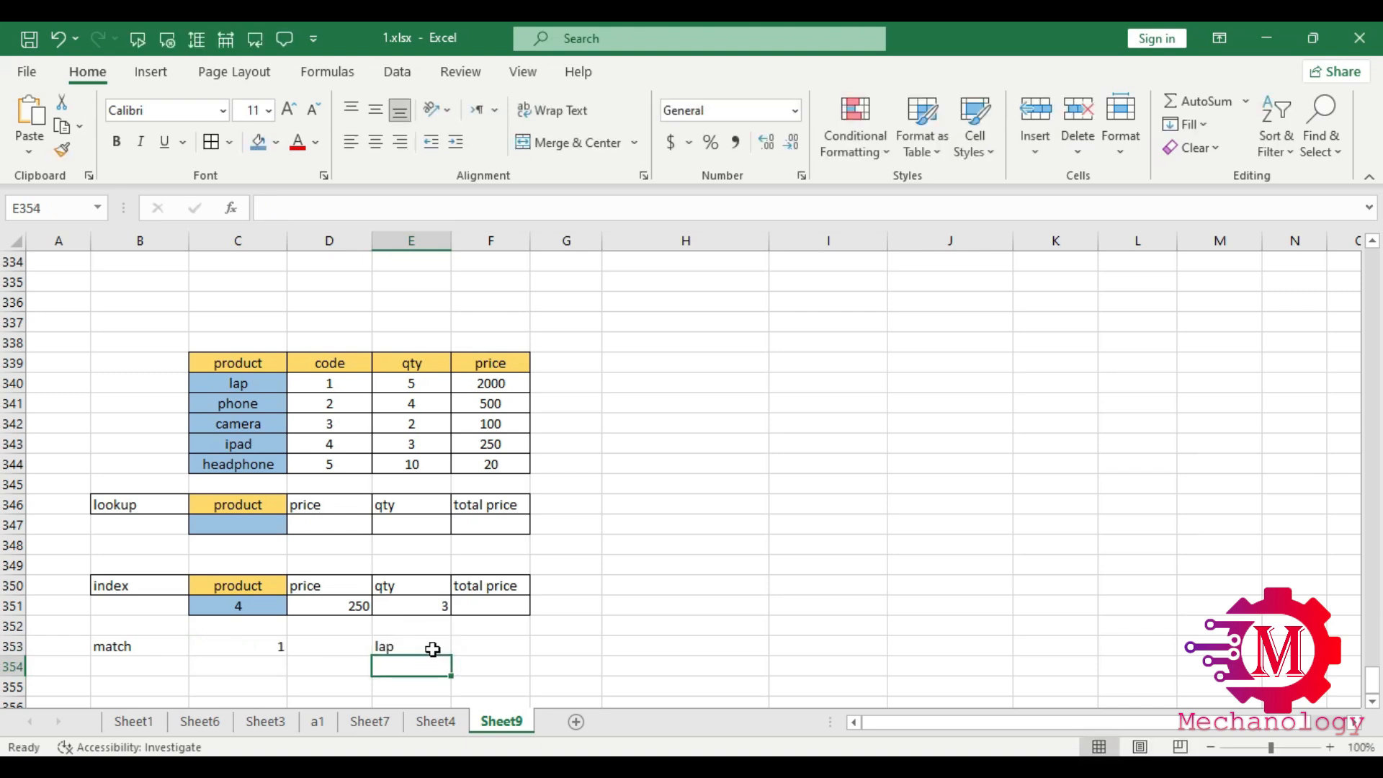
Step: Replace the MATCH lookup value in E353 with ipad and check the formula in C353
{"action": "left_click", "coordinate": [411, 648]}
{"action": "double_click", "coordinate": [412, 648]}
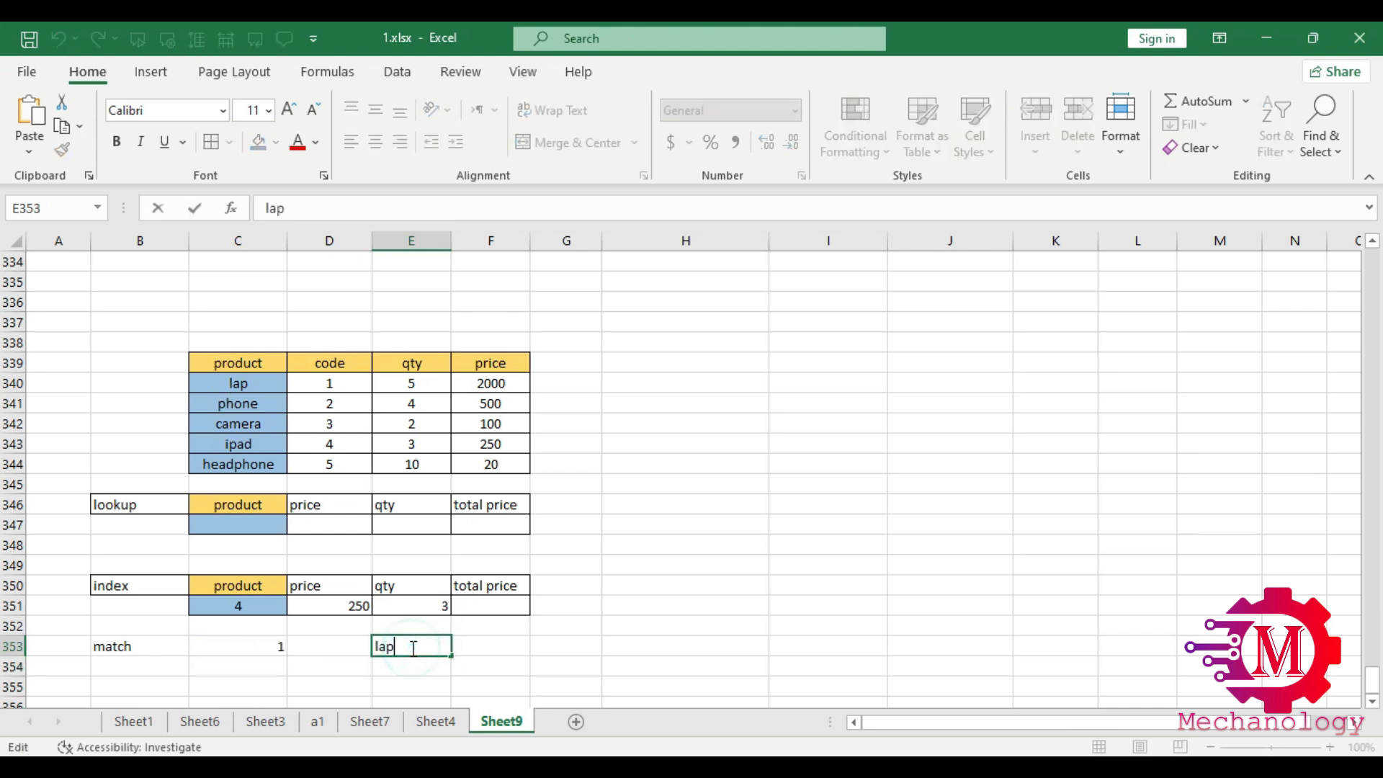
{"action": "key", "text": "BackSpace"}
{"action": "key", "text": "BackSpace"}
{"action": "key", "text": "BackSpace"}
{"action": "type", "text": "ipad"}
{"action": "key", "text": "Return"}
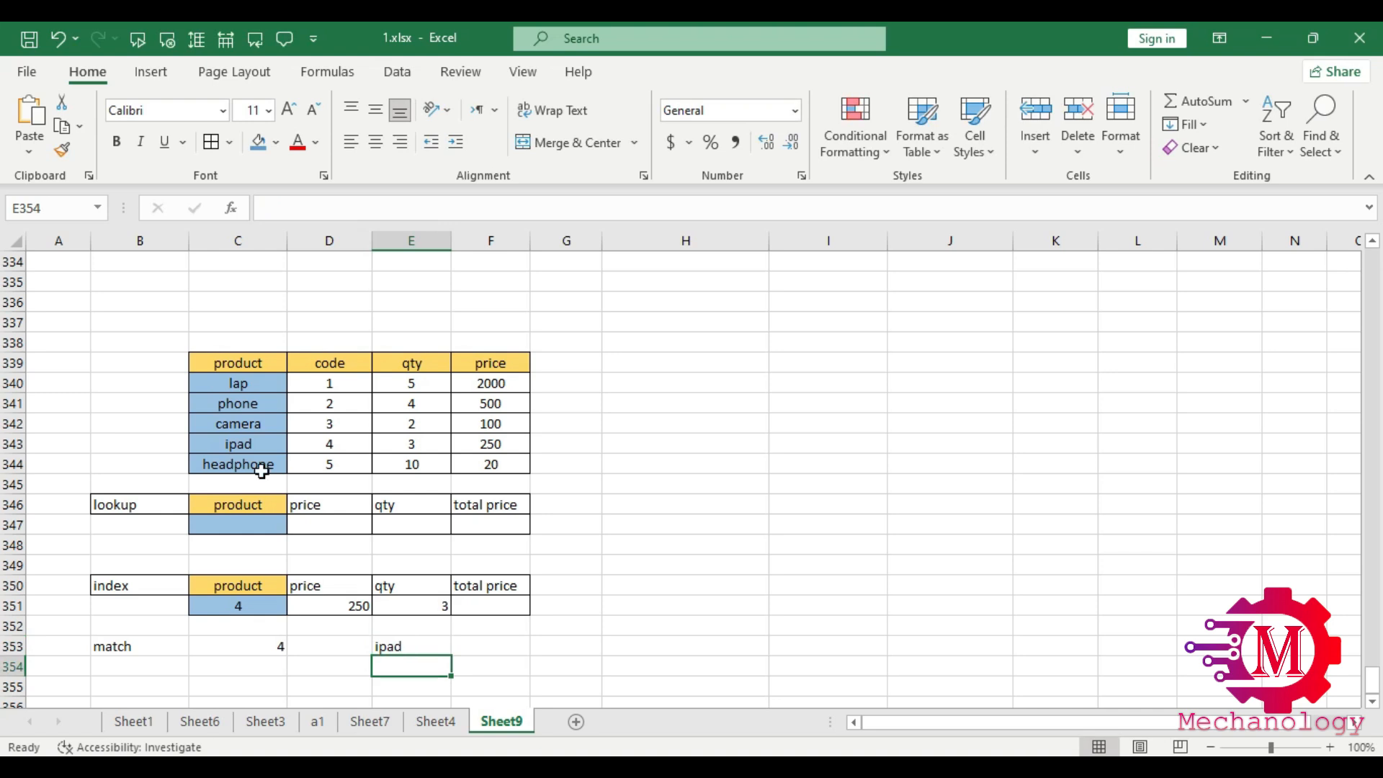
{"action": "left_click", "coordinate": [396, 647]}
{"action": "left_click", "coordinate": [245, 649]}
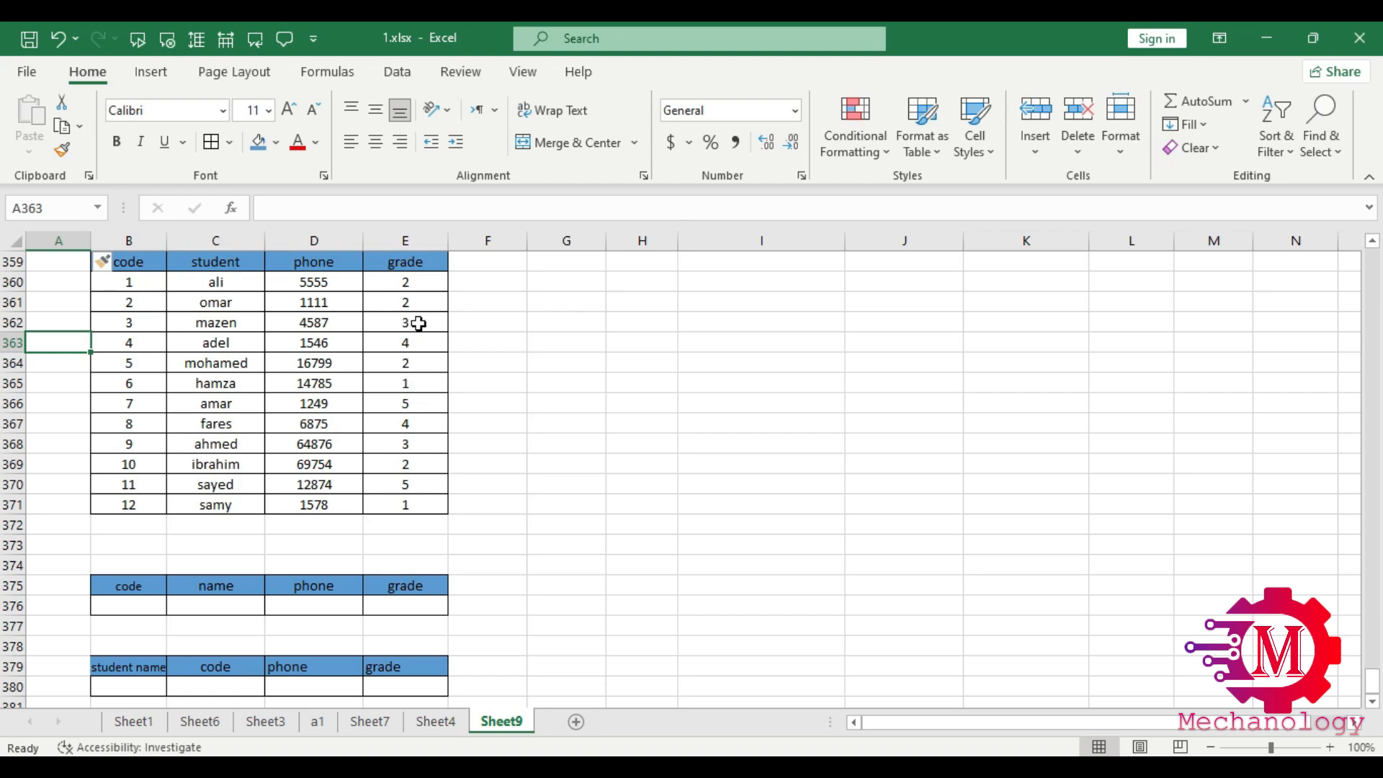
Step: Enter code 5 in B376 and look up the matching student name in C376 with =INDEX(B360:E371,B376,2)
{"action": "left_click", "coordinate": [153, 606]}
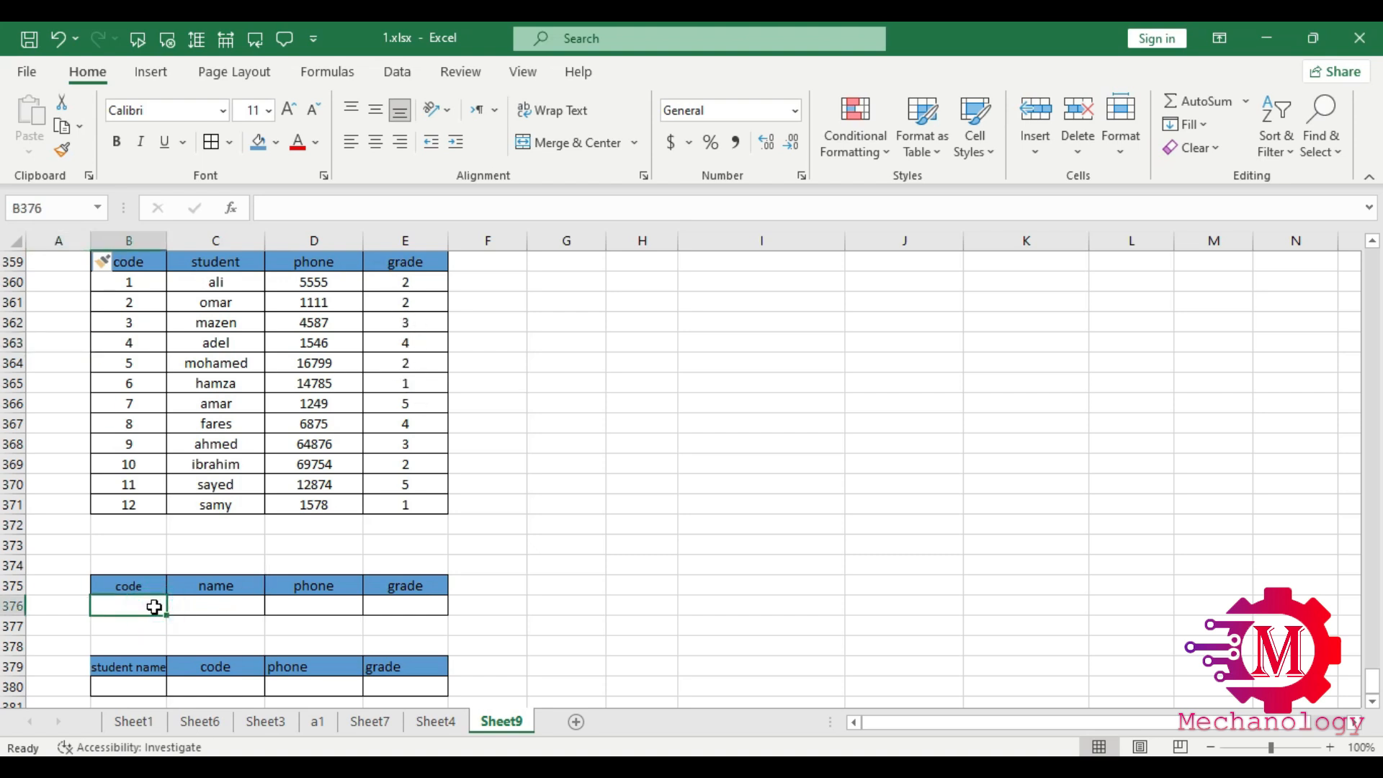
{"action": "type", "text": "5"}
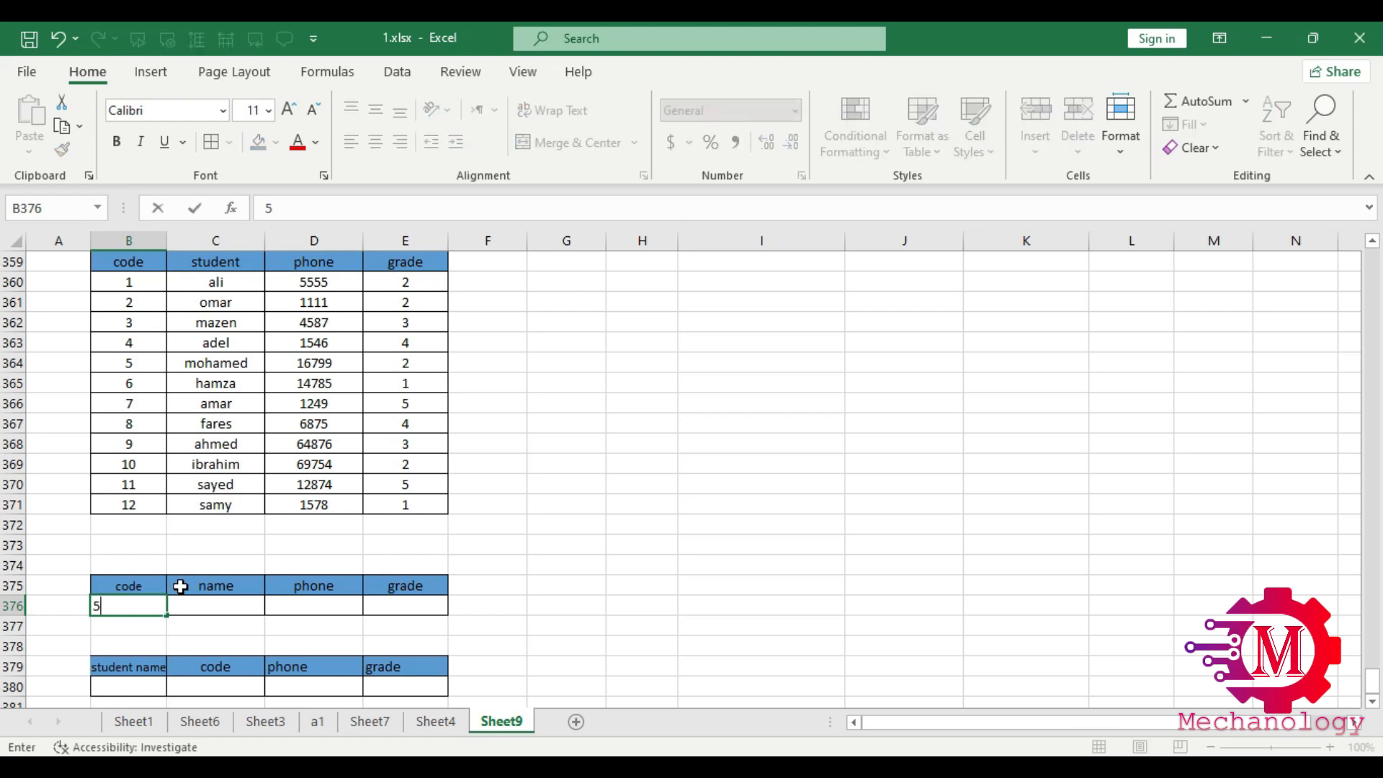
{"action": "left_click", "coordinate": [204, 603]}
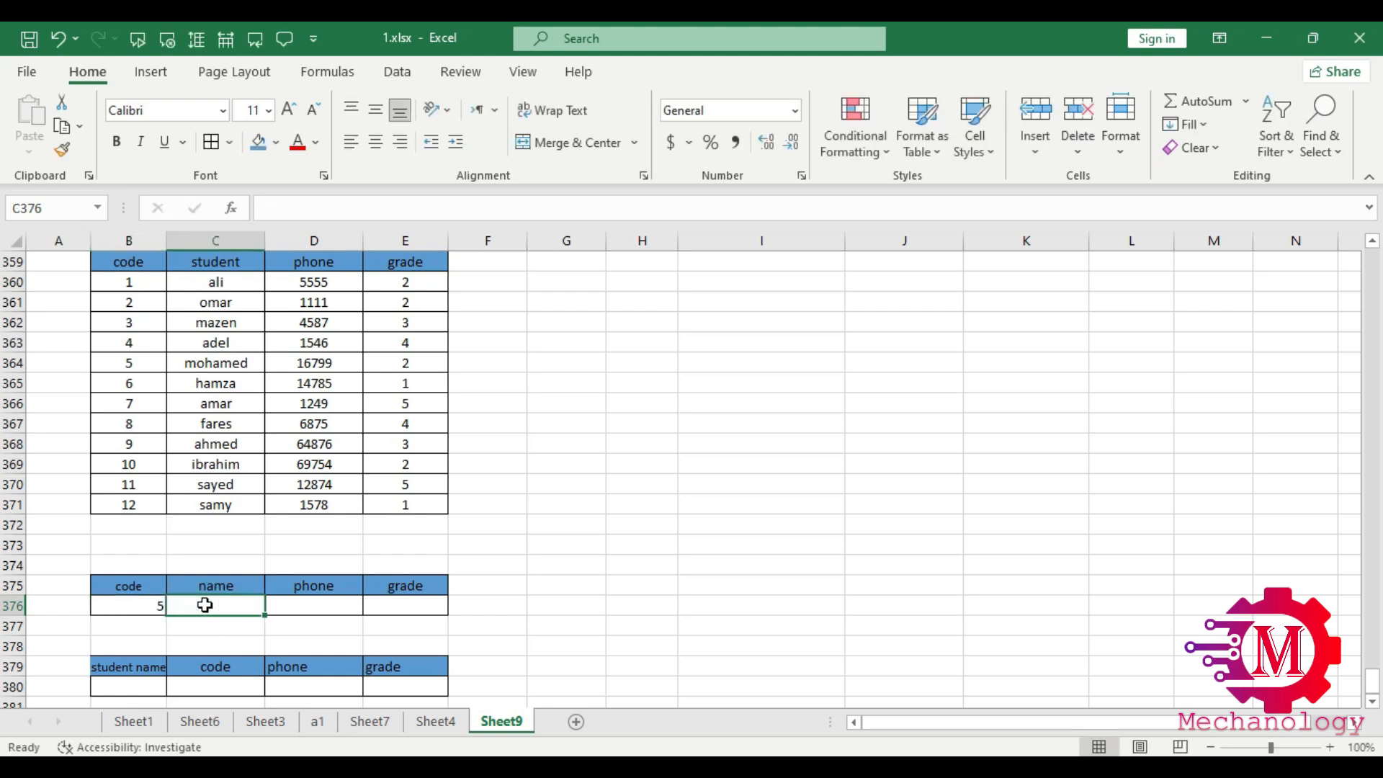
{"action": "type", "text": "=in"}
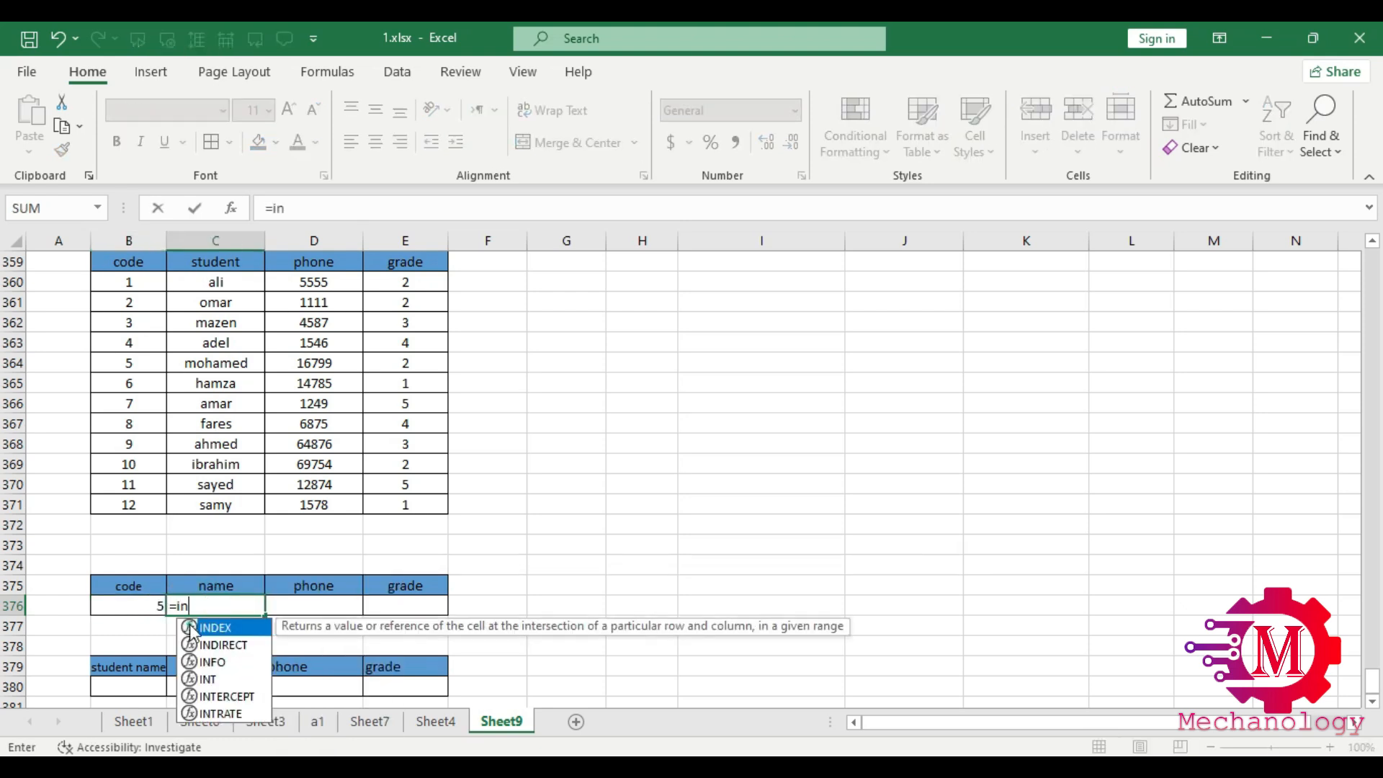
{"action": "double_click", "coordinate": [192, 628]}
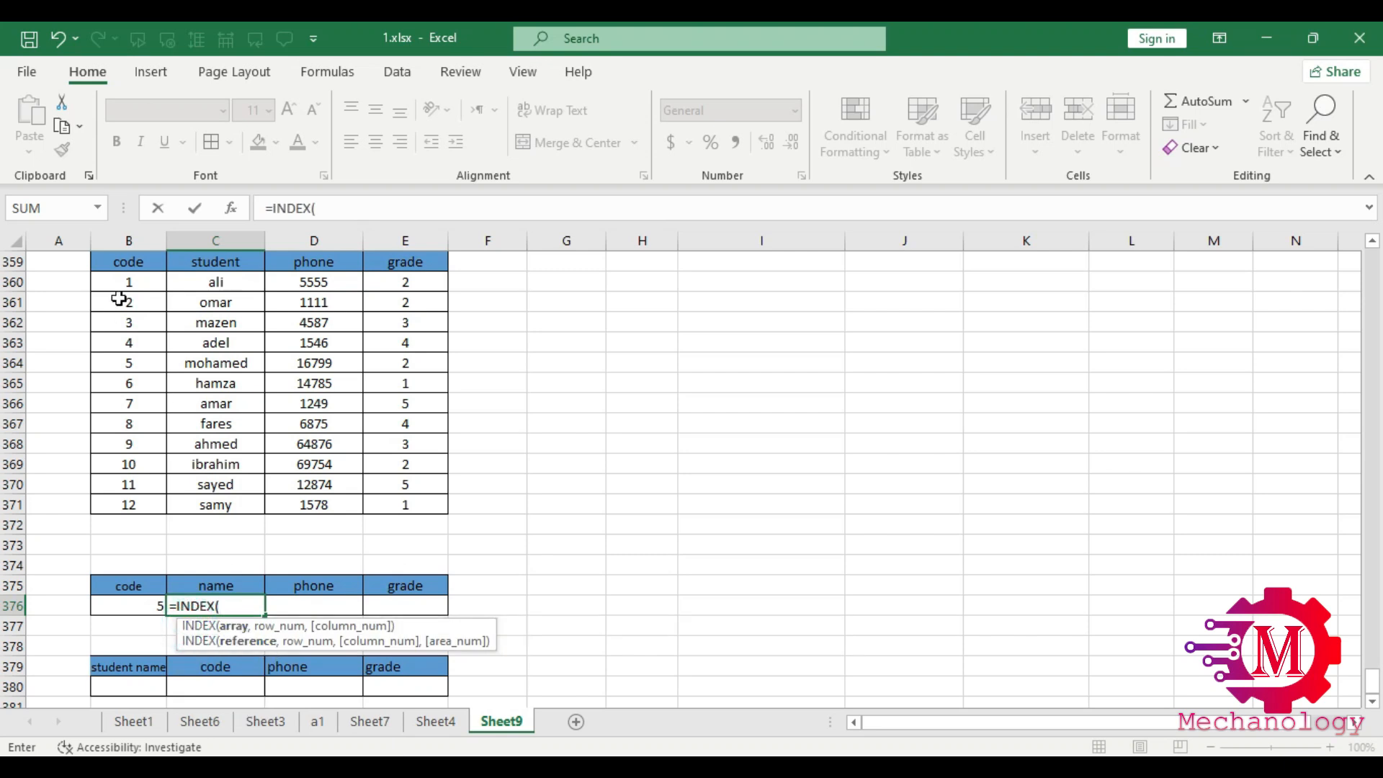
{"action": "left_click_drag", "start_coordinate": [146, 286], "coordinate": [415, 502]}
{"action": "type", "text": ","}
{"action": "left_click", "coordinate": [124, 604]}
{"action": "type", "text": ","}
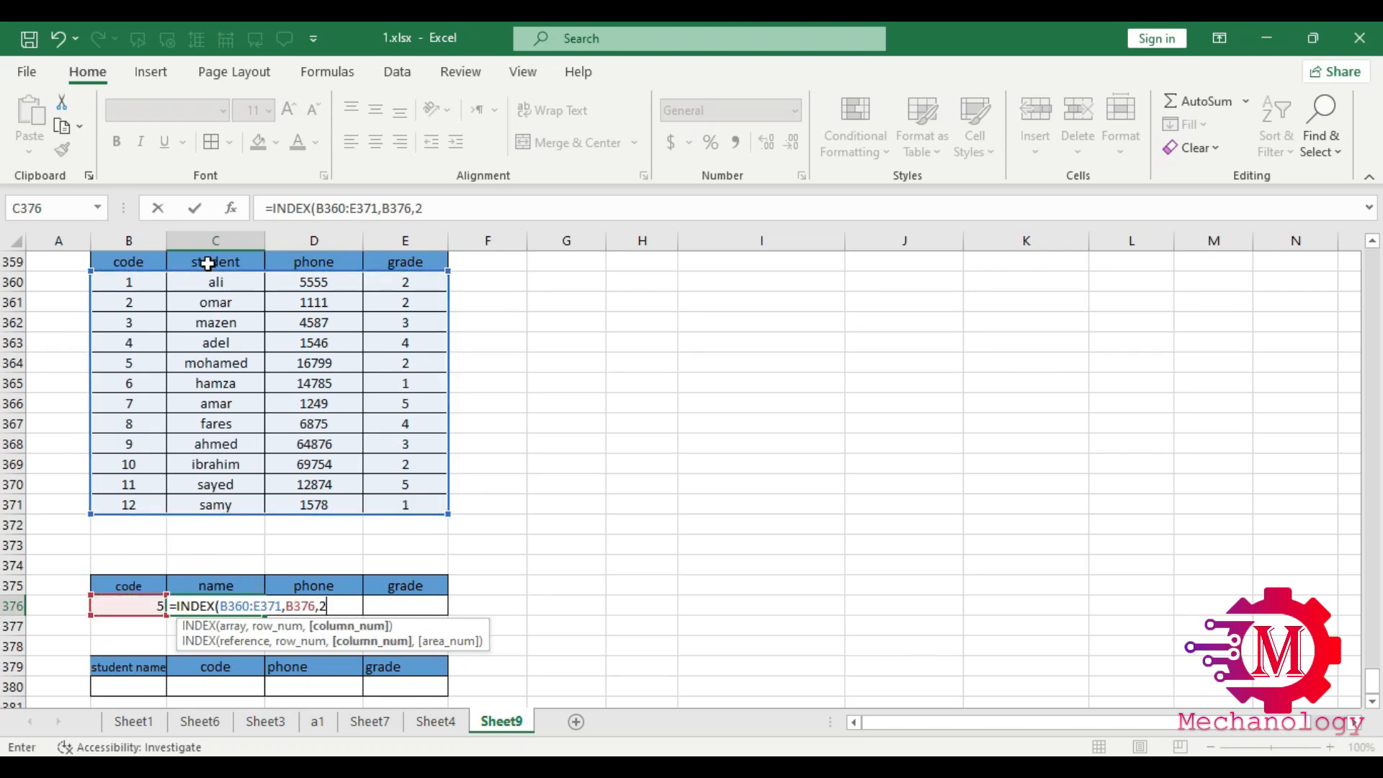
{"action": "type", "text": "2"}
{"action": "key", "text": "Return"}
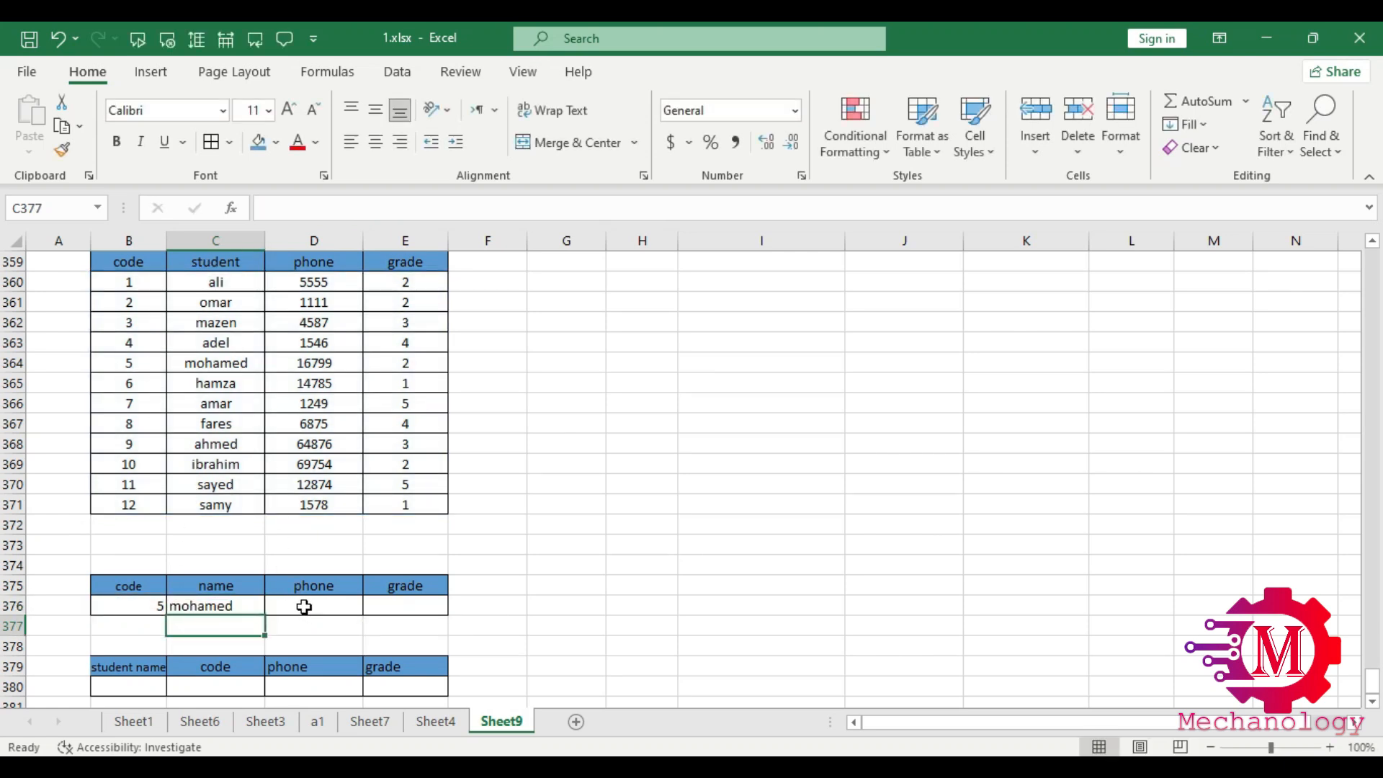
Step: Copy the name cell's INDEX formula text into D376 and set its column number to 3 for the phone
{"action": "double_click", "coordinate": [252, 609]}
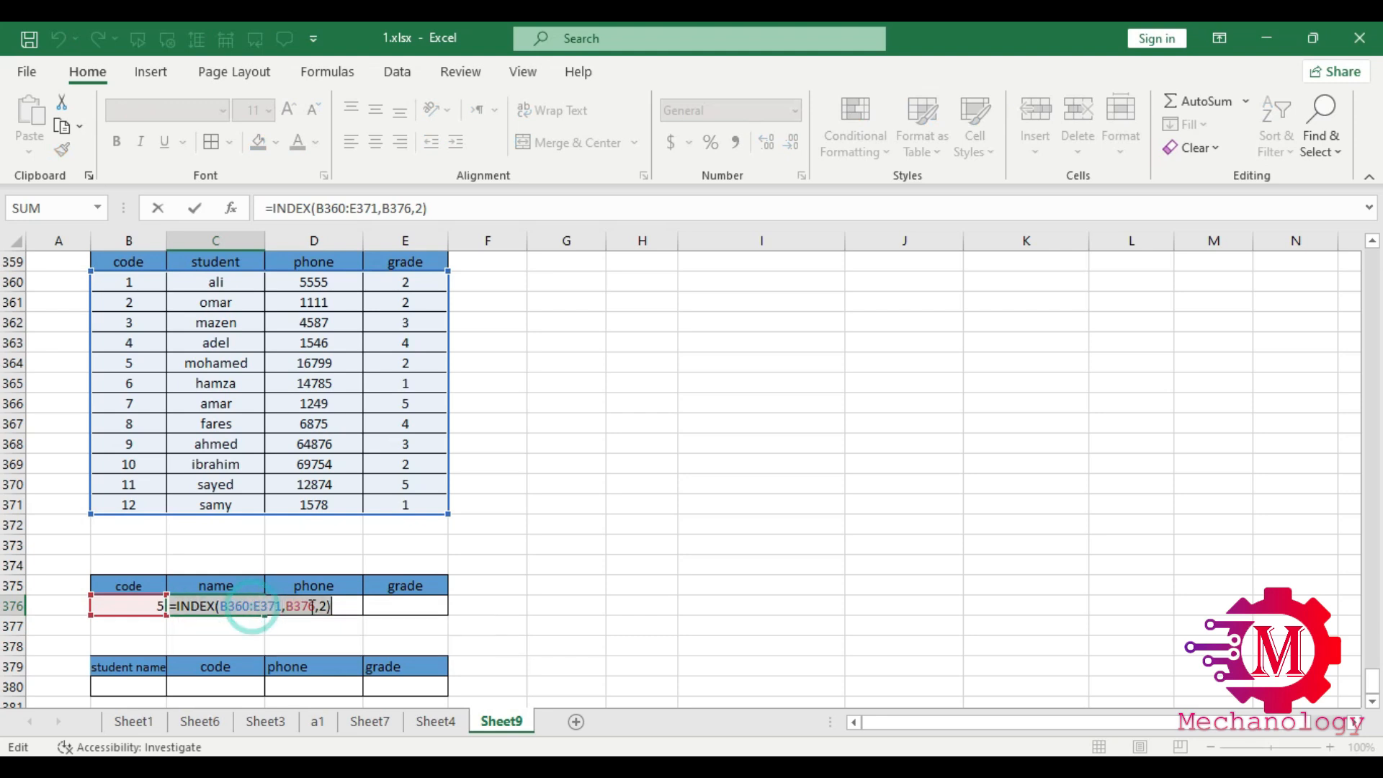
{"action": "key", "text": "Return"}
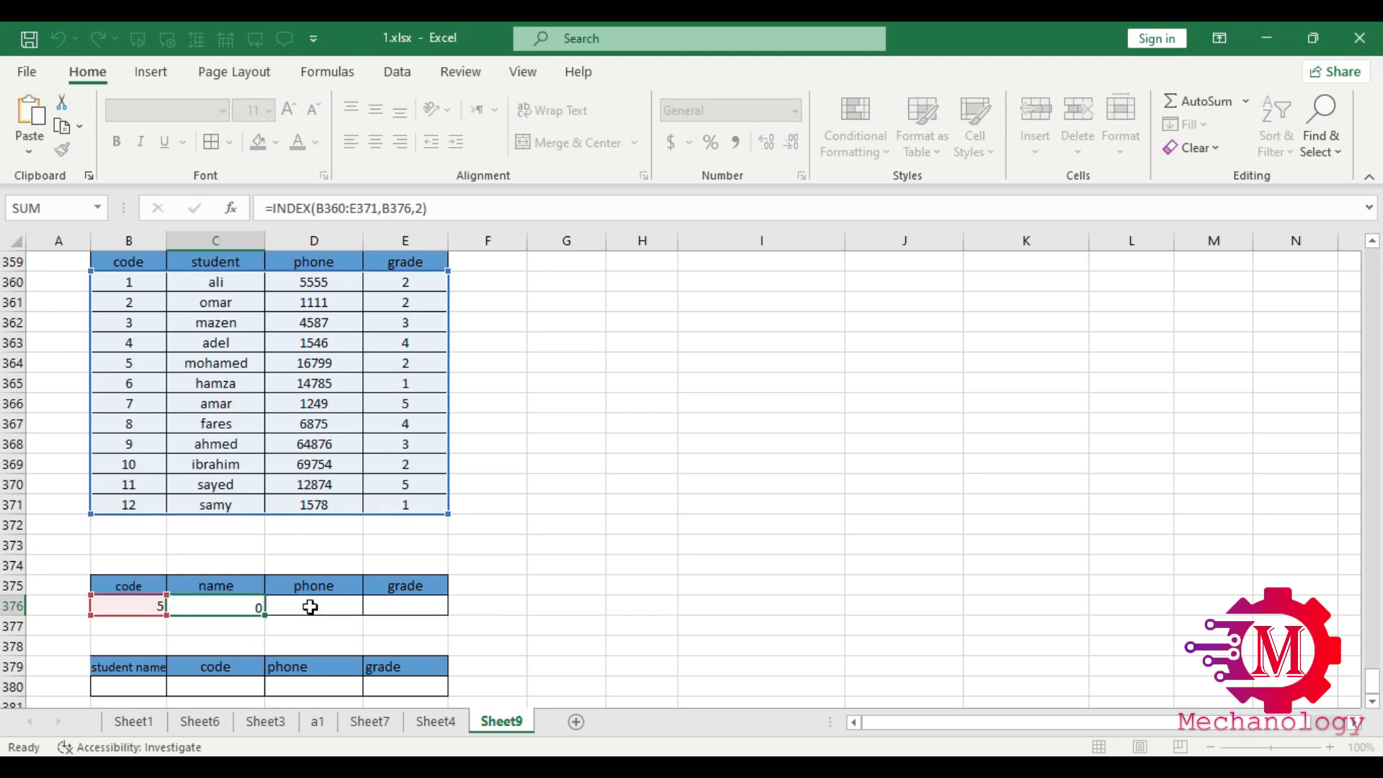
{"action": "left_click", "coordinate": [309, 608]}
{"action": "type", "text": "=INDEX(B360:E371,B376,2)"}
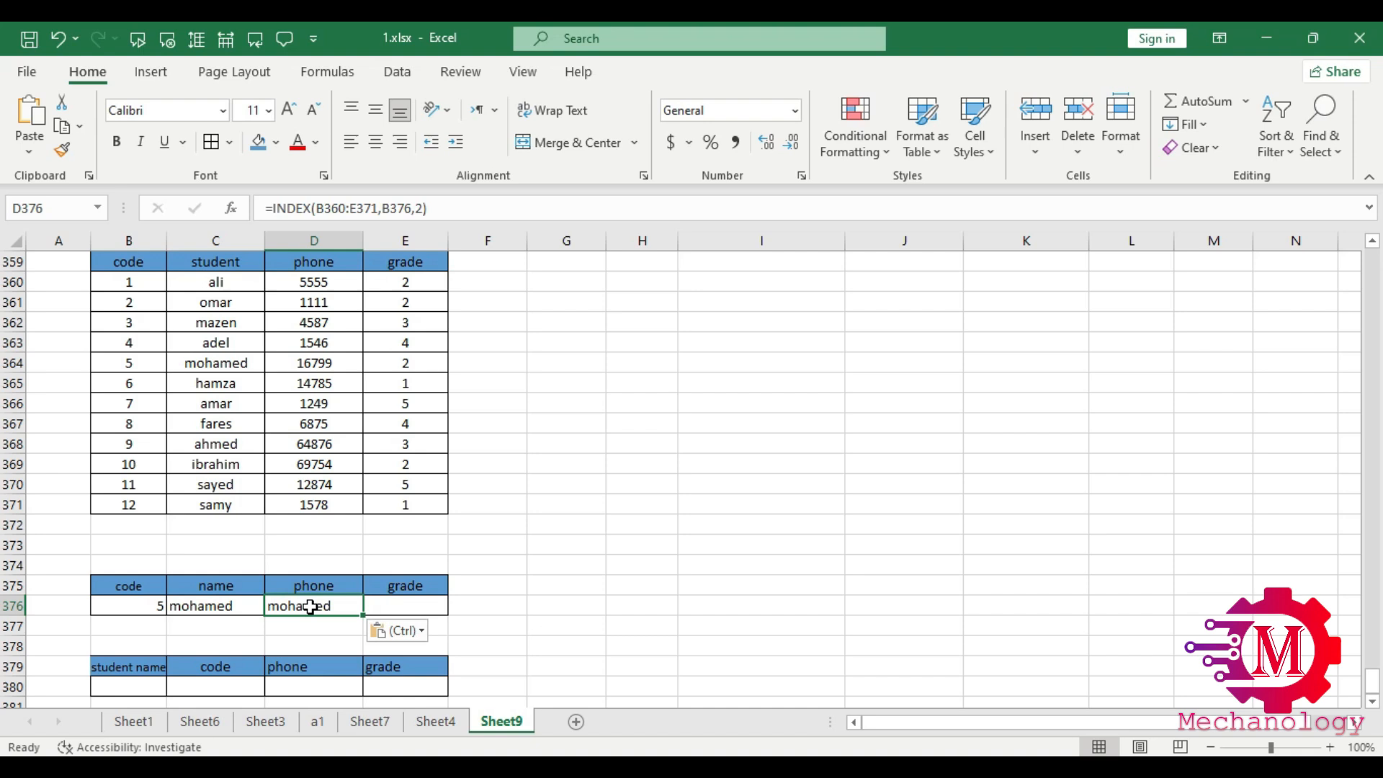
{"action": "double_click", "coordinate": [310, 608]}
{"action": "left_click", "coordinate": [421, 607]}
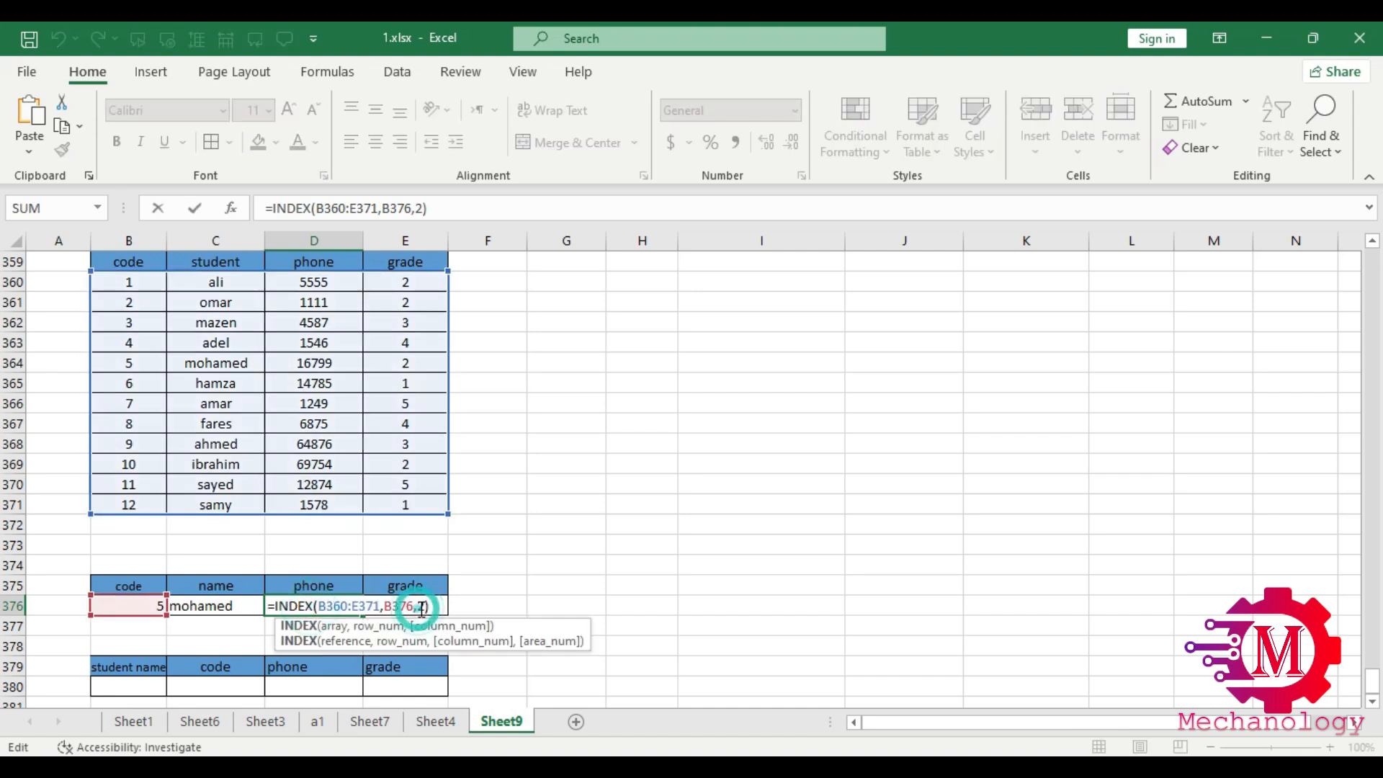
{"action": "key", "text": "BackSpace"}
{"action": "type", "text": "3"}
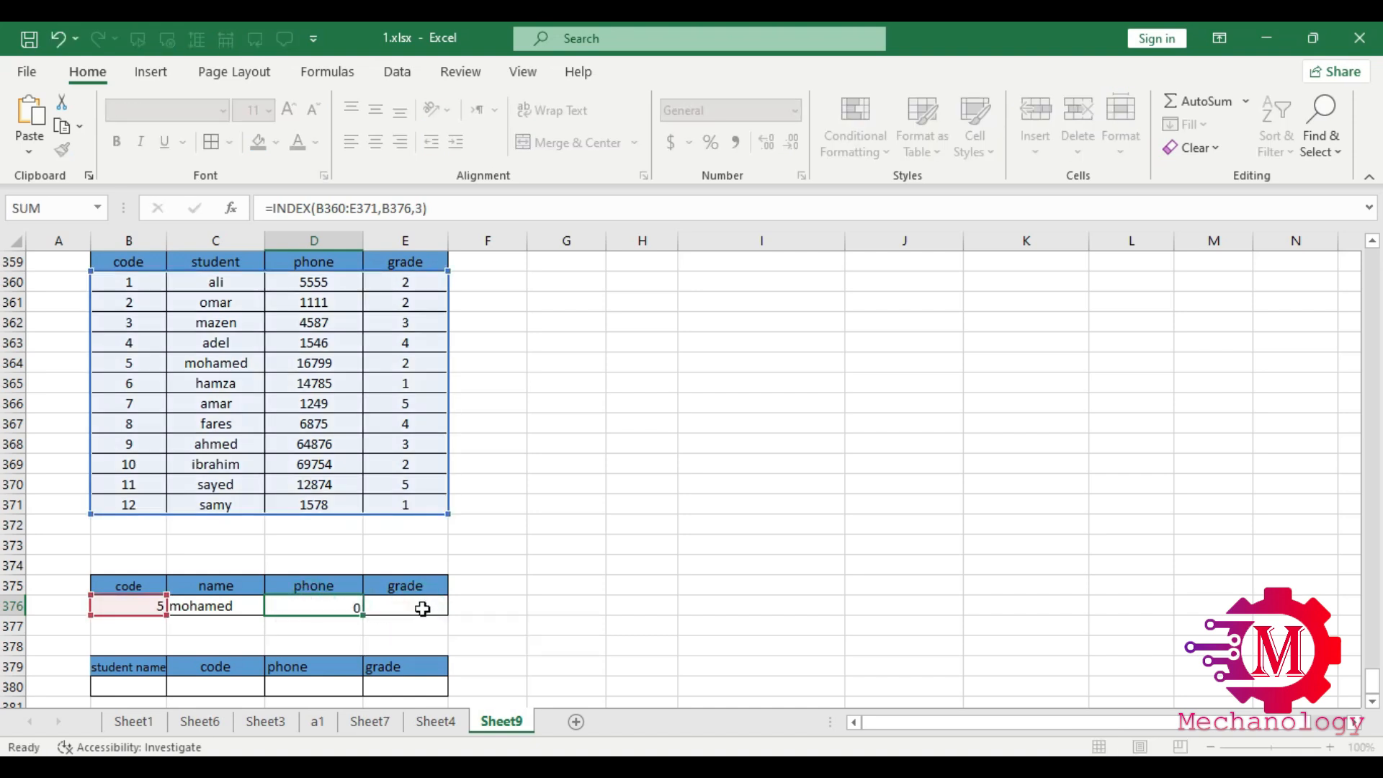
{"action": "key", "text": "Return"}
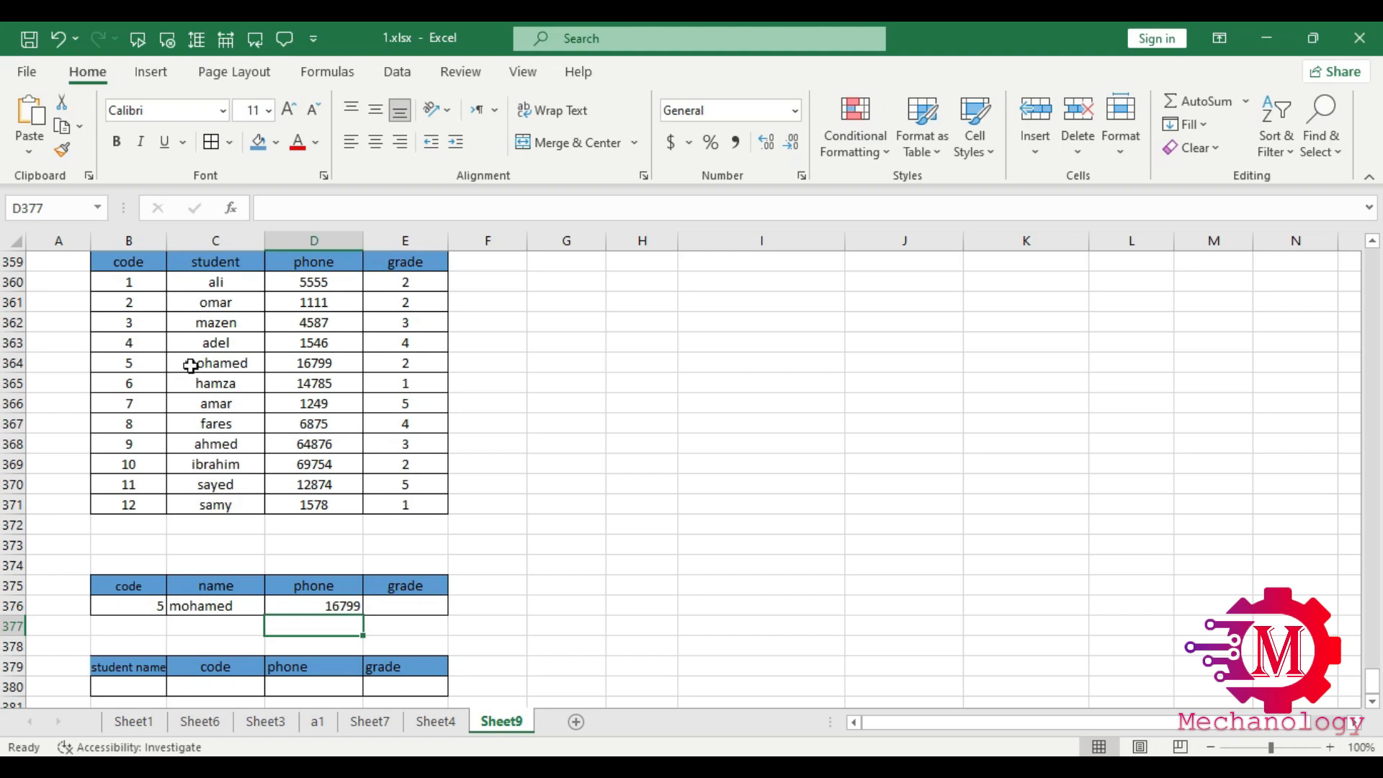
Step: Reuse the same INDEX formula in E376, changing its column number so it returns the student's grade
{"action": "double_click", "coordinate": [419, 610]}
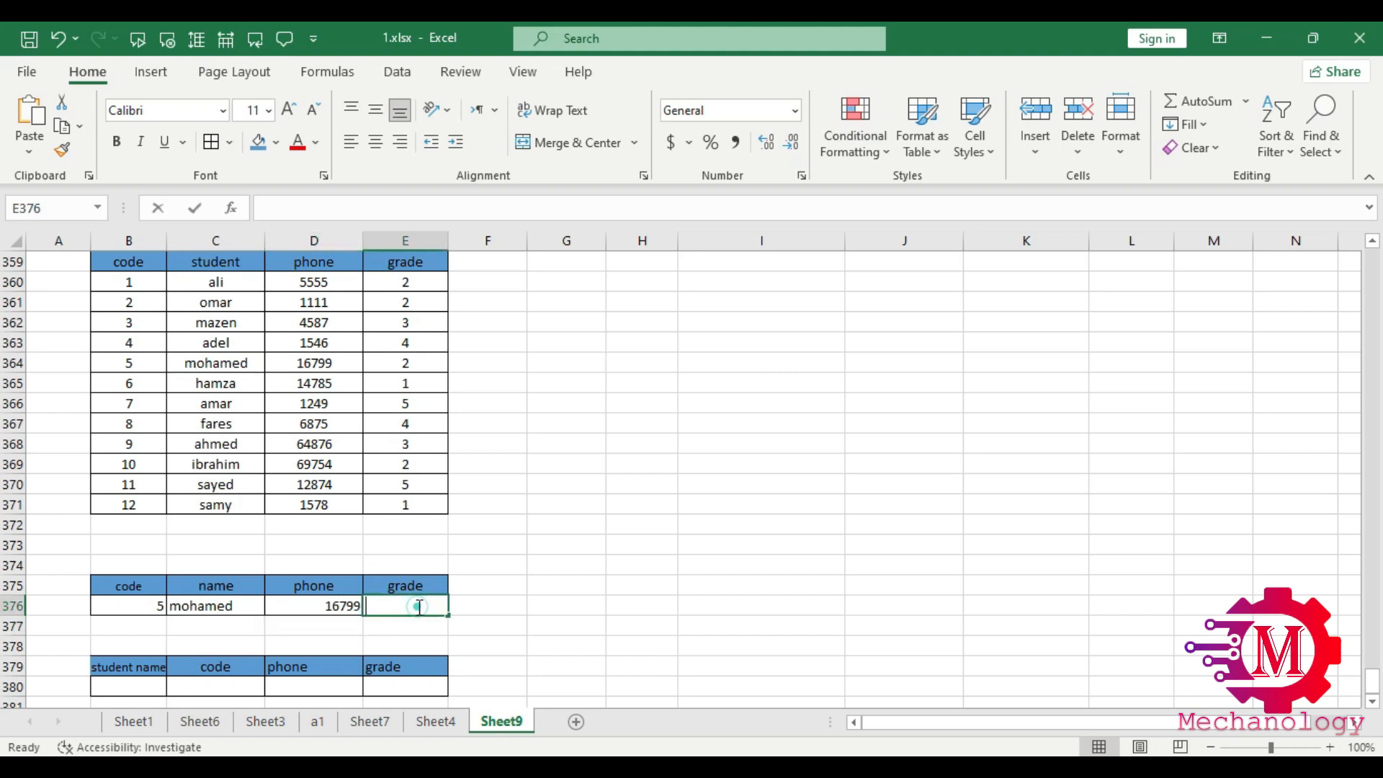
{"action": "type", "text": "=INDEX(B360:E371,B376,2)"}
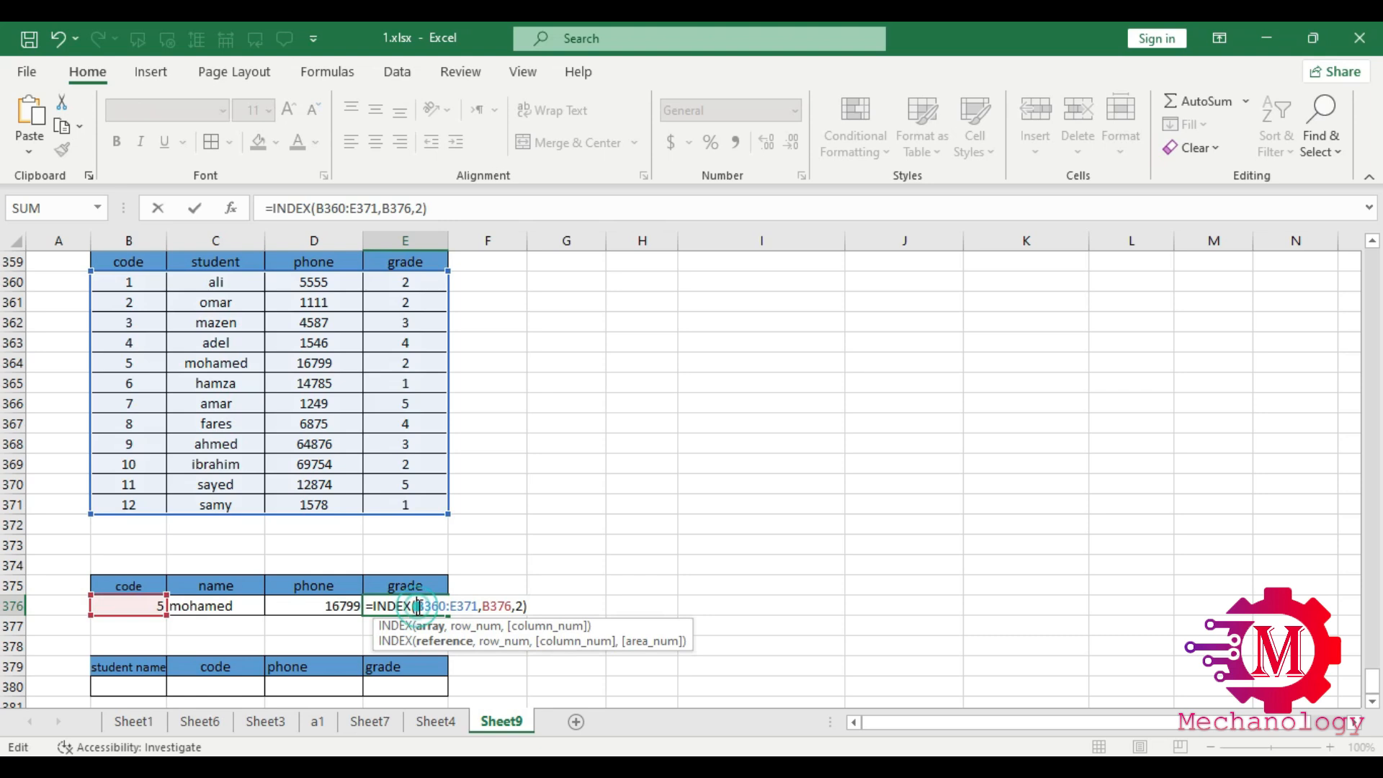
{"action": "left_click", "coordinate": [524, 606]}
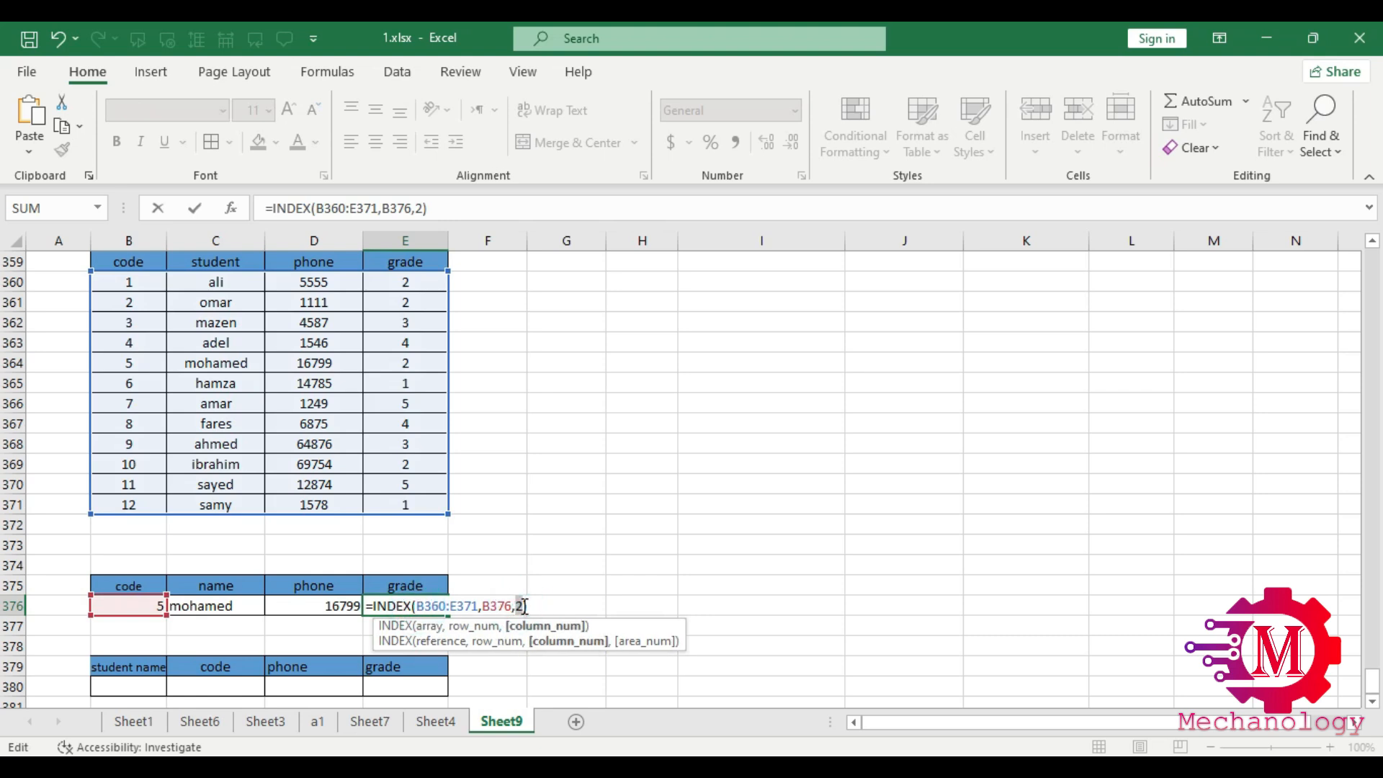
{"action": "key", "text": "Return"}
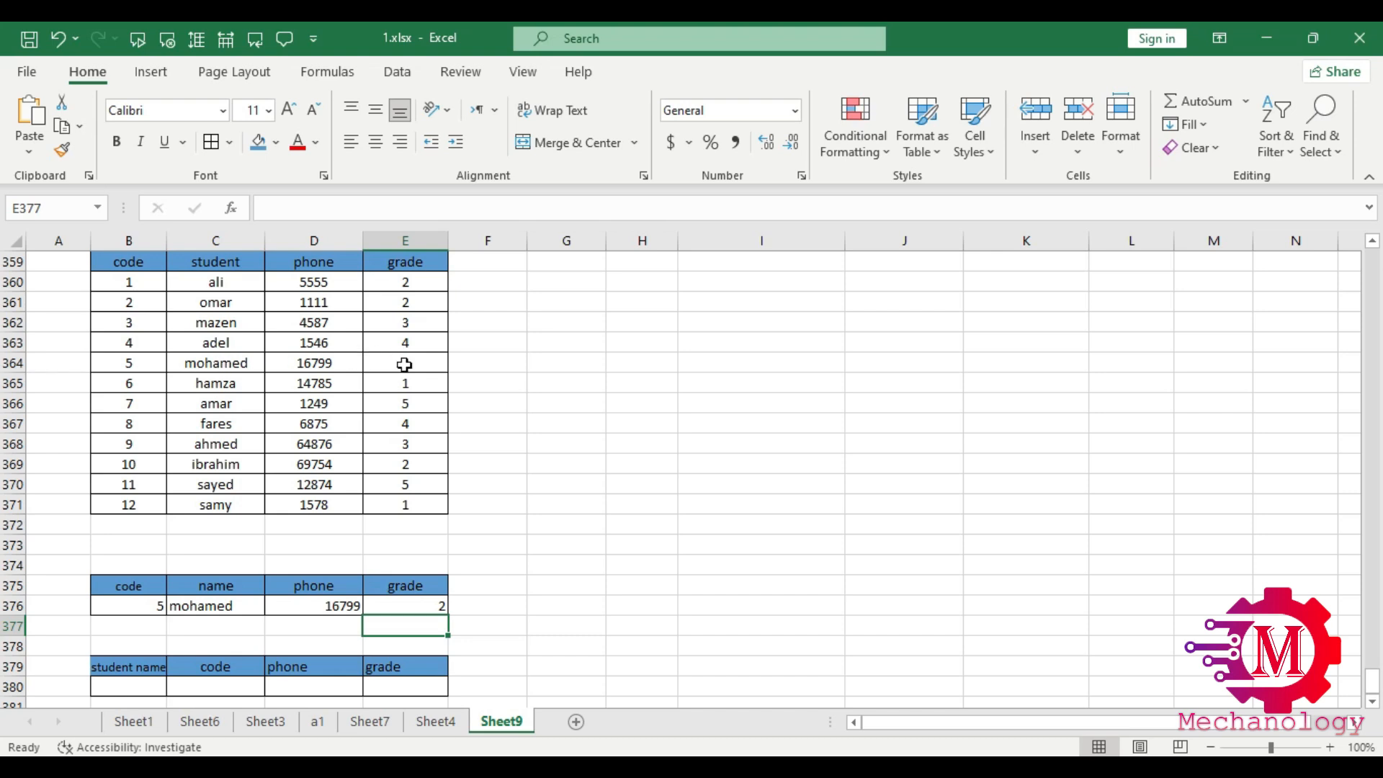
Step: Change the lookup code in B376 to 6 to test the name, phone and grade formulas
{"action": "left_click", "coordinate": [139, 604]}
{"action": "type", "text": "6"}
{"action": "key", "text": "Return"}
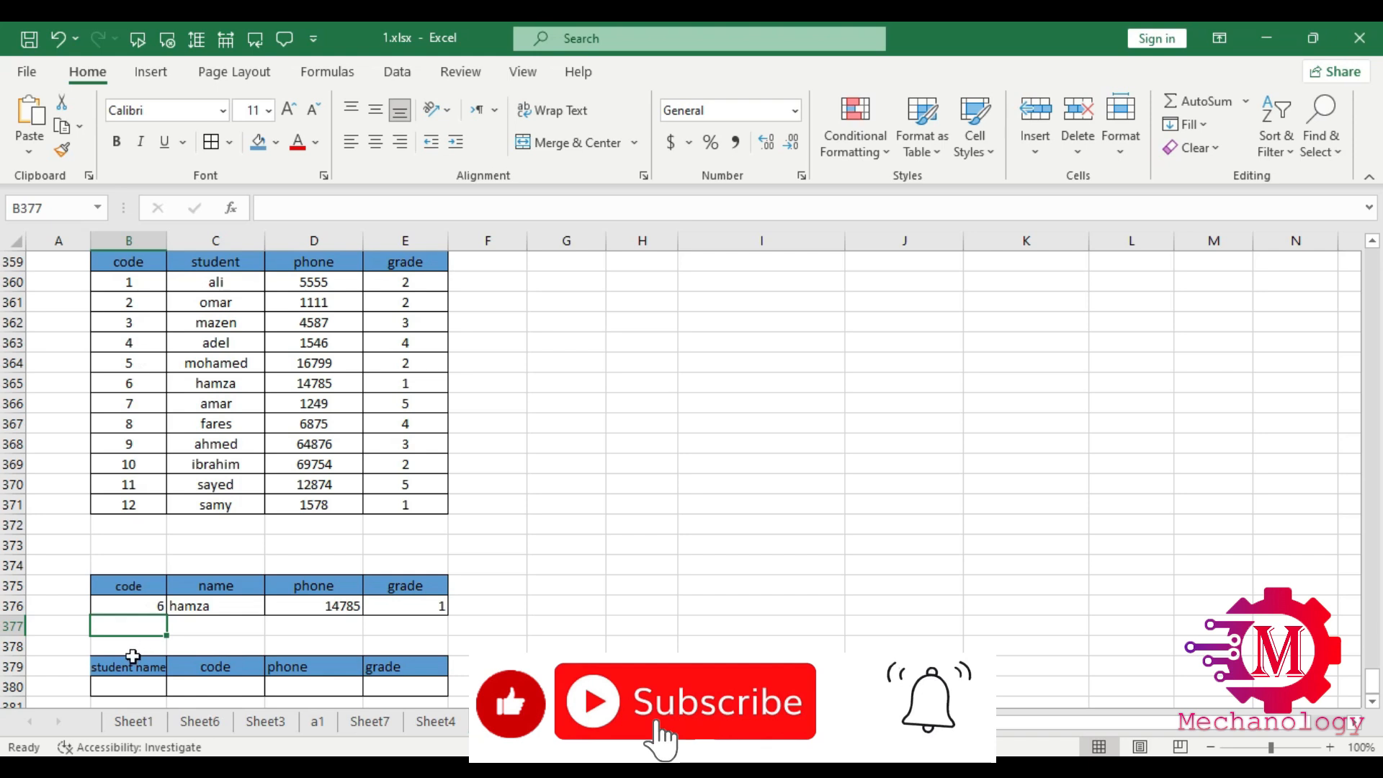
Step: Apply List data validation to the code cell B376 with =$B$360:$B$371 as the source
{"action": "left_click", "coordinate": [150, 602]}
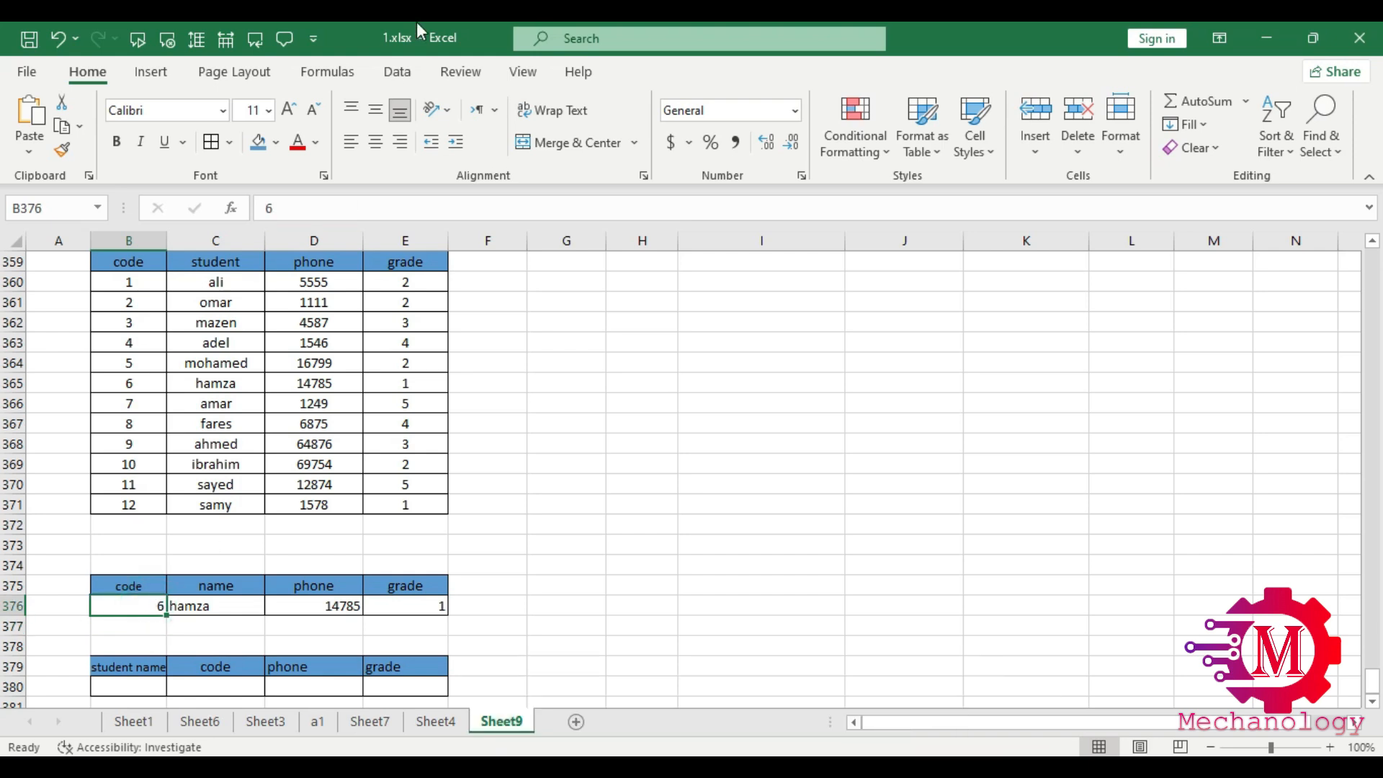
{"action": "left_click", "coordinate": [398, 72]}
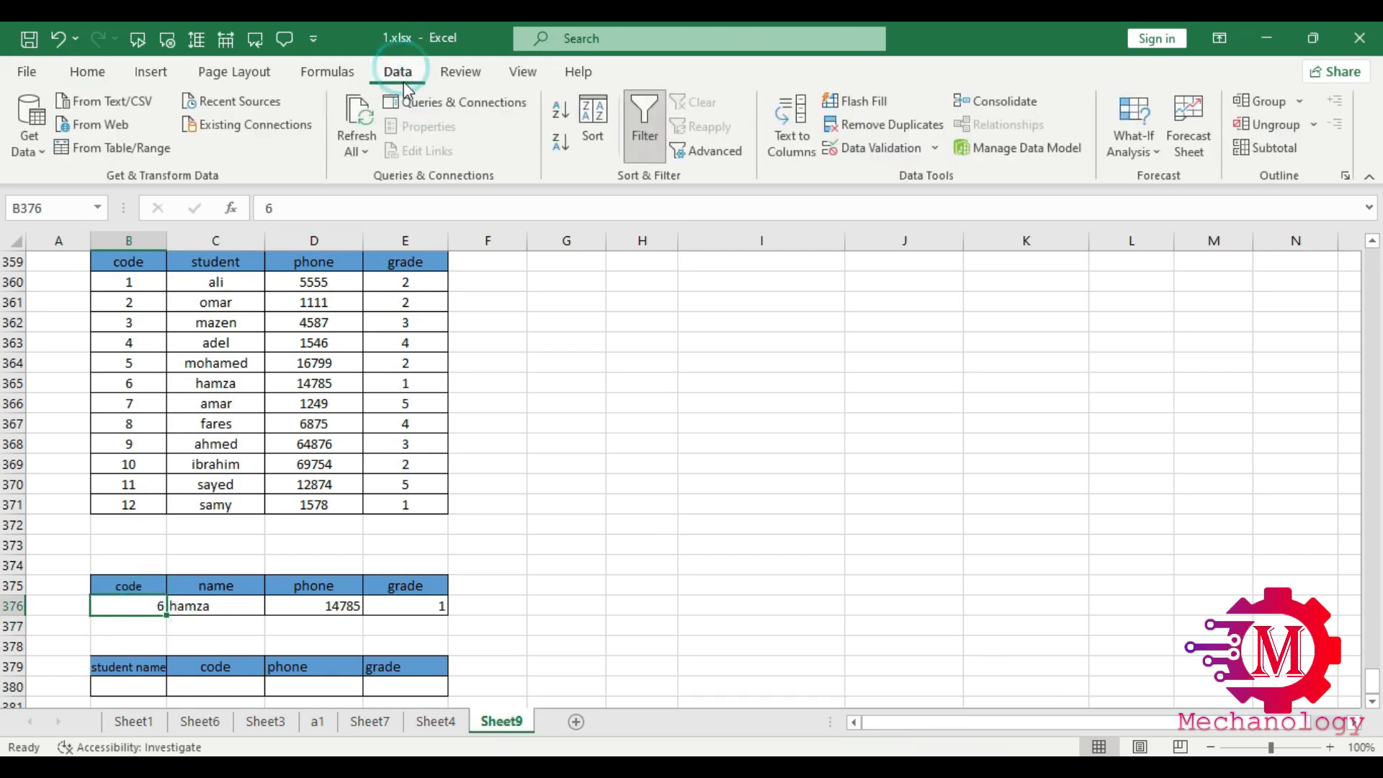
{"action": "left_click", "coordinate": [905, 153]}
{"action": "left_click", "coordinate": [962, 298]}
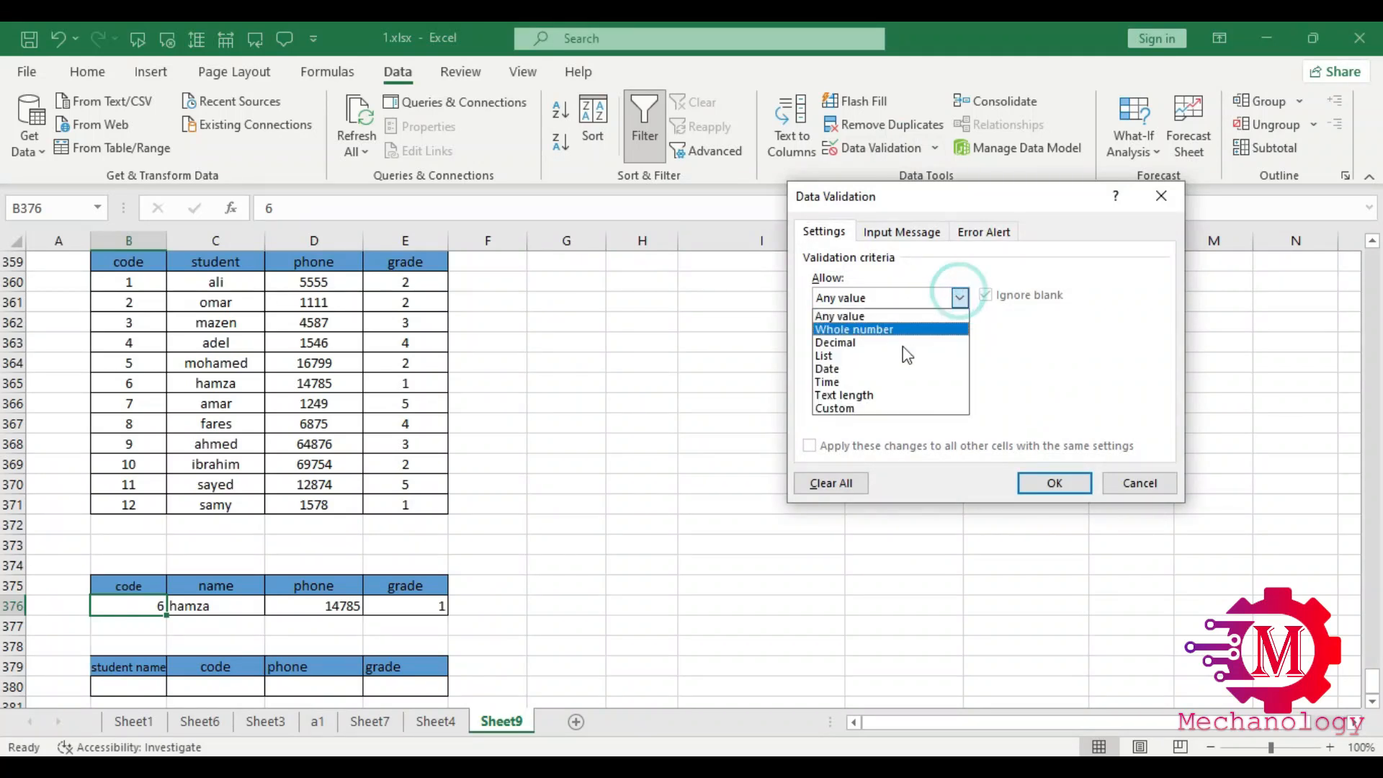
{"action": "left_click", "coordinate": [874, 357]}
{"action": "left_click", "coordinate": [976, 379]}
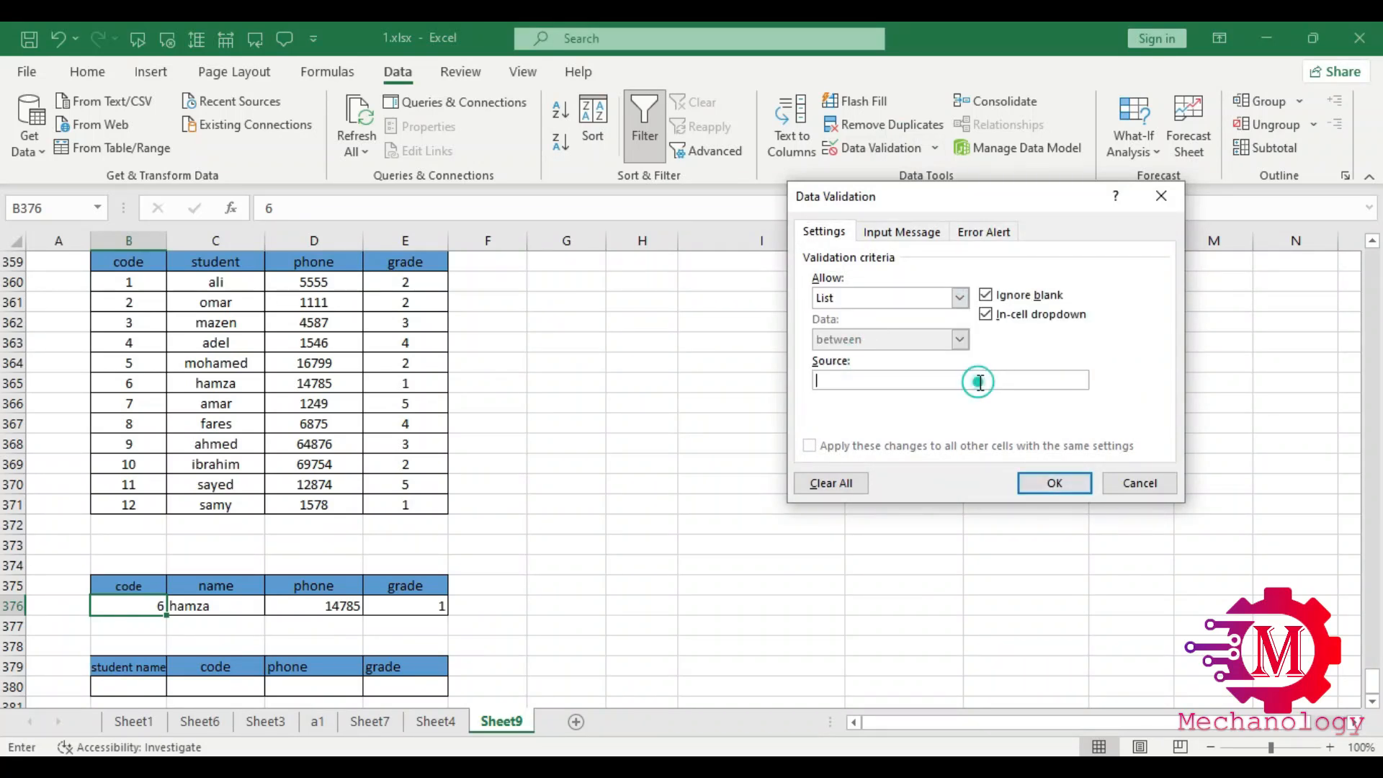
{"action": "left_click_drag", "start_coordinate": [136, 283], "coordinate": [150, 508]}
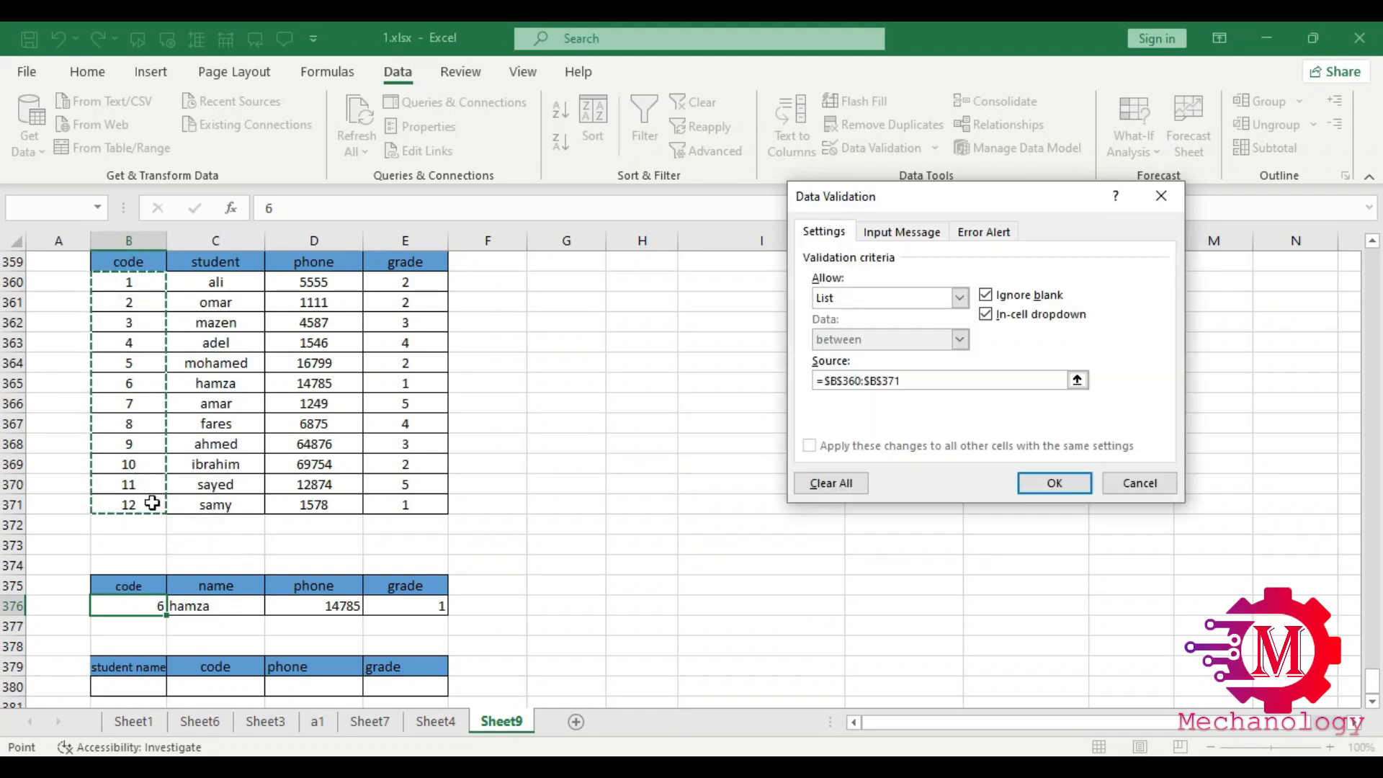
{"action": "left_click", "coordinate": [1052, 483]}
Step: Choose code 10 from the drop-down list in B376 and inspect the name formula in C376
{"action": "left_click", "coordinate": [176, 612]}
{"action": "scroll", "coordinate": [112, 670], "scroll_direction": "down", "scroll_amount": 2}
{"action": "left_click", "coordinate": [108, 685]}
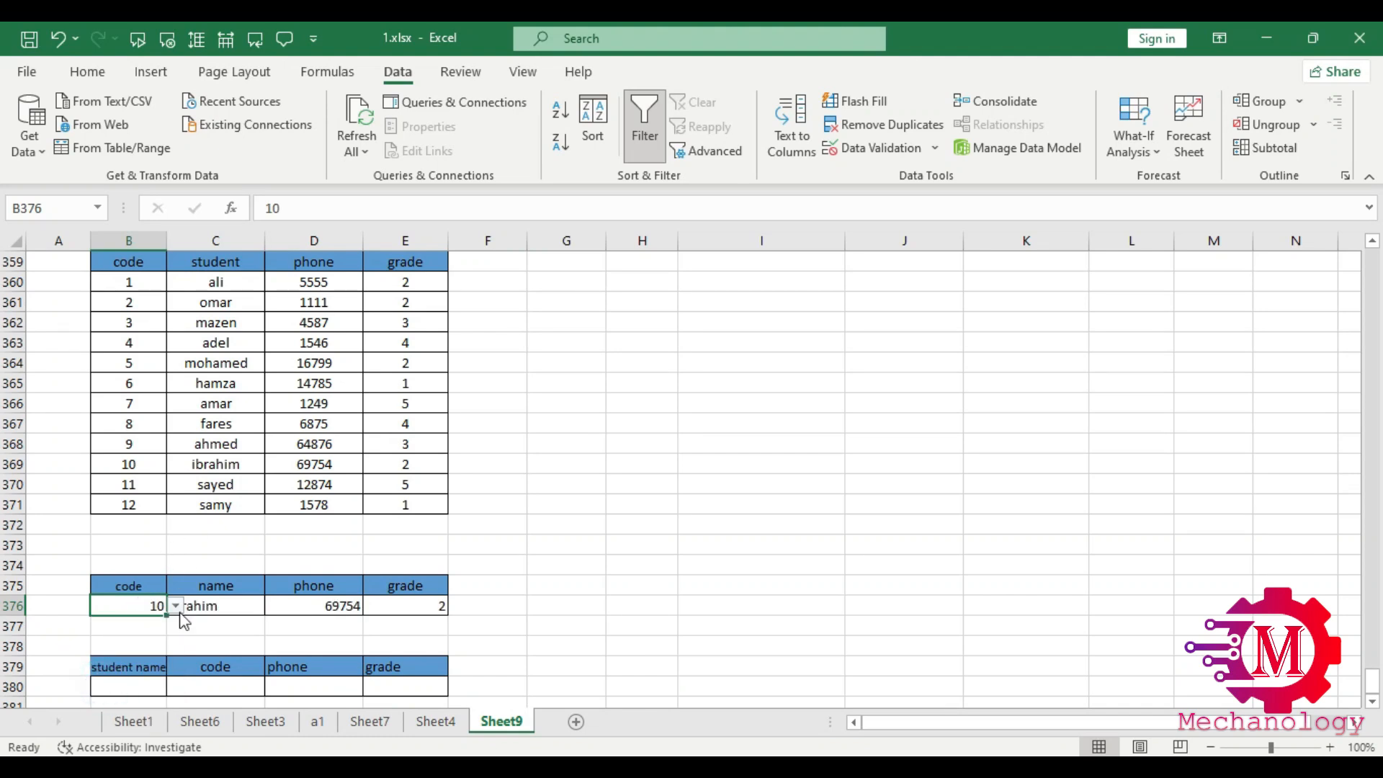
{"action": "left_click", "coordinate": [215, 608]}
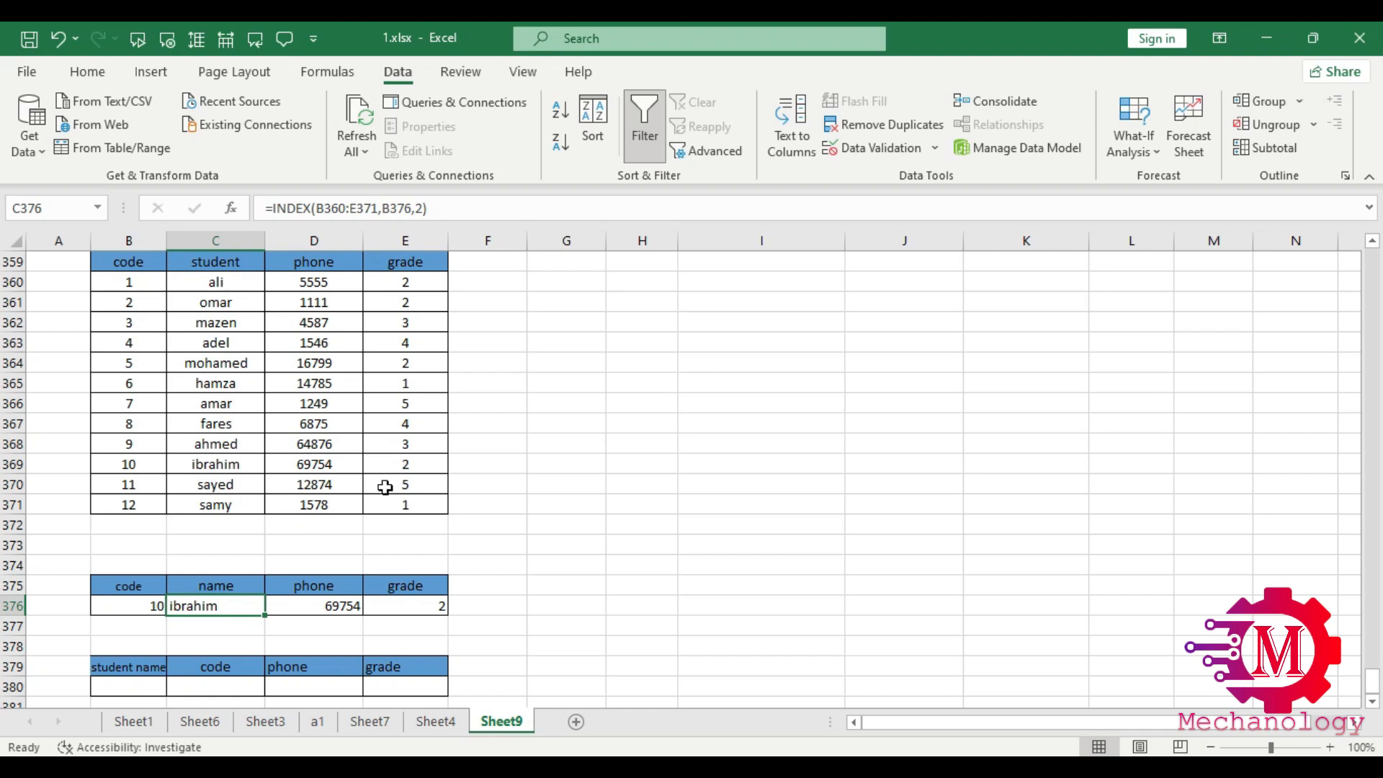
Step: Apply List data validation to the student name cell B380, using the names in the student column as the source
{"action": "scroll", "coordinate": [127, 626], "scroll_direction": "down", "scroll_amount": 1}
{"action": "left_click", "coordinate": [125, 628]}
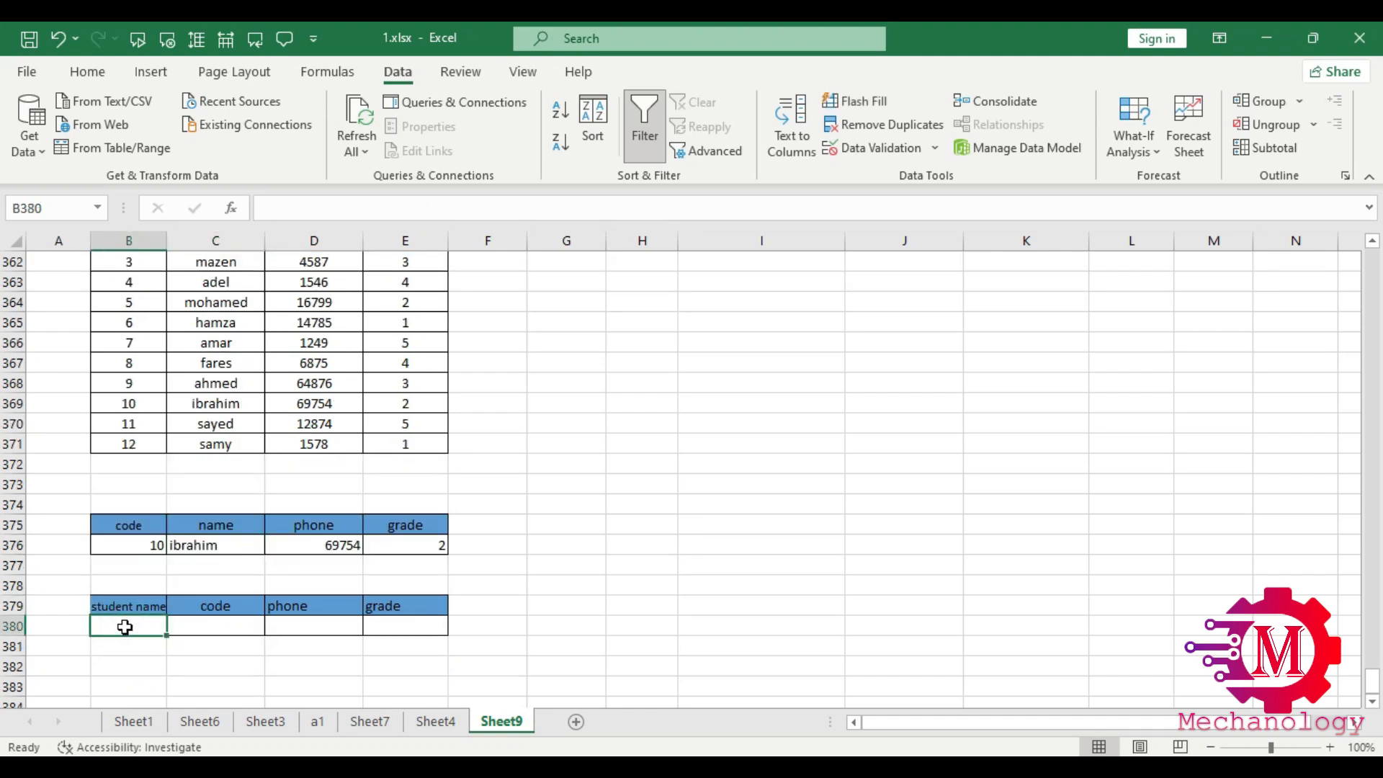
{"action": "scroll", "coordinate": [126, 627], "scroll_direction": "up", "scroll_amount": 1}
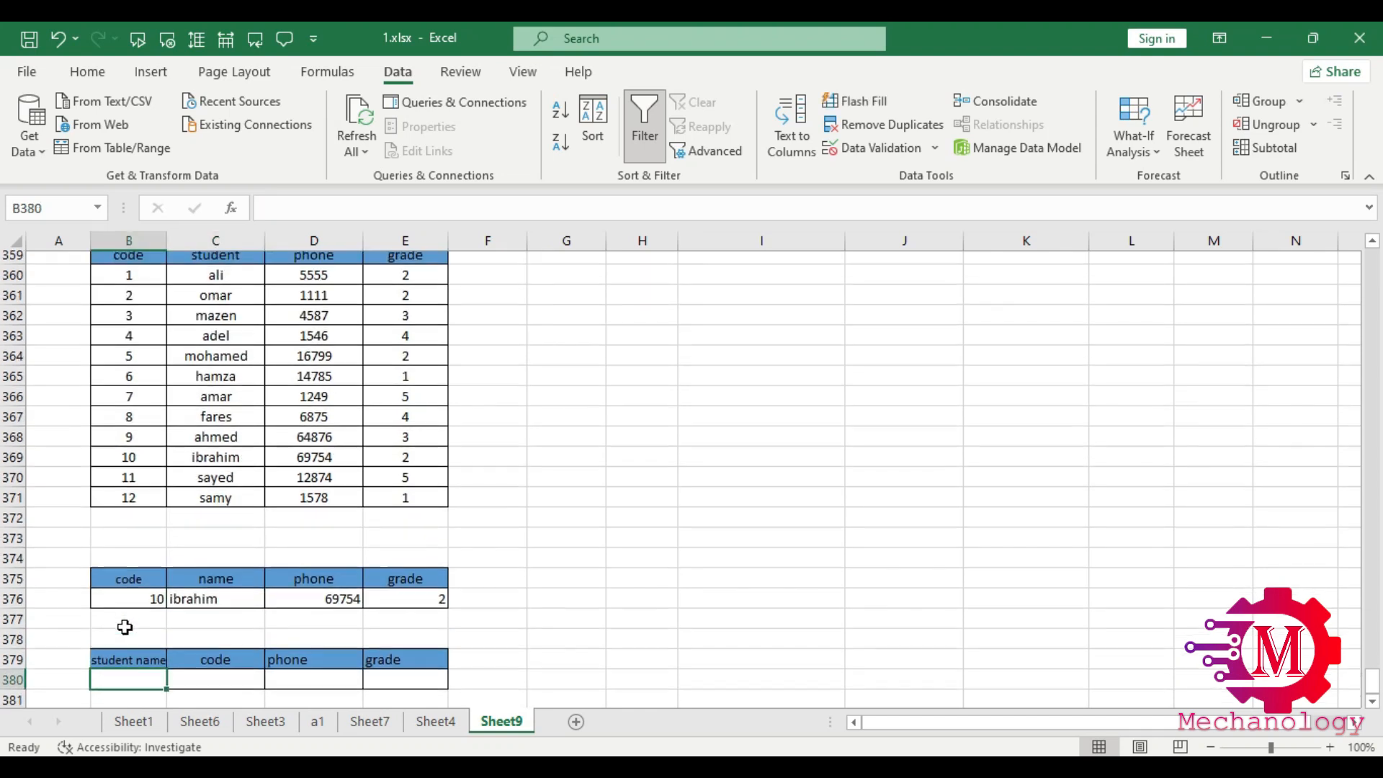
{"action": "left_click", "coordinate": [876, 150]}
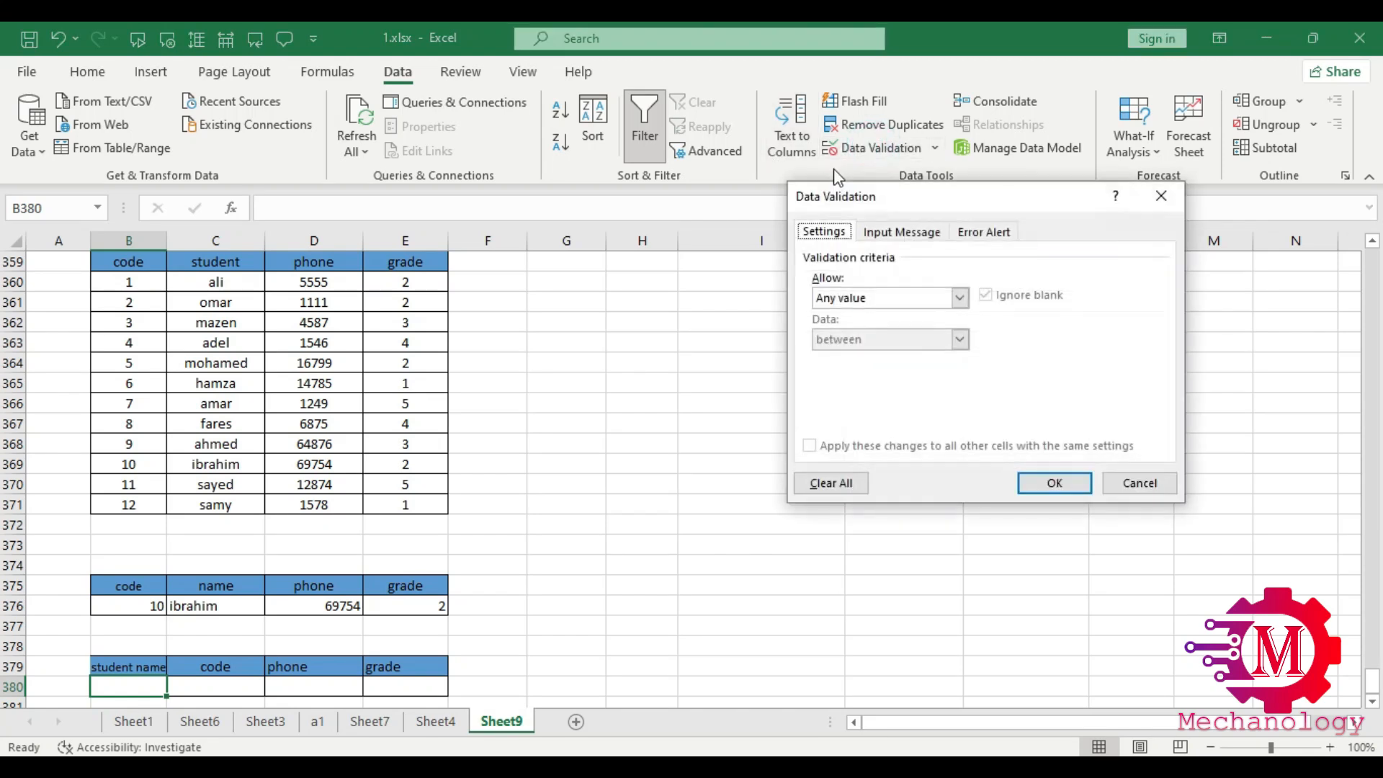
{"action": "left_click", "coordinate": [936, 298]}
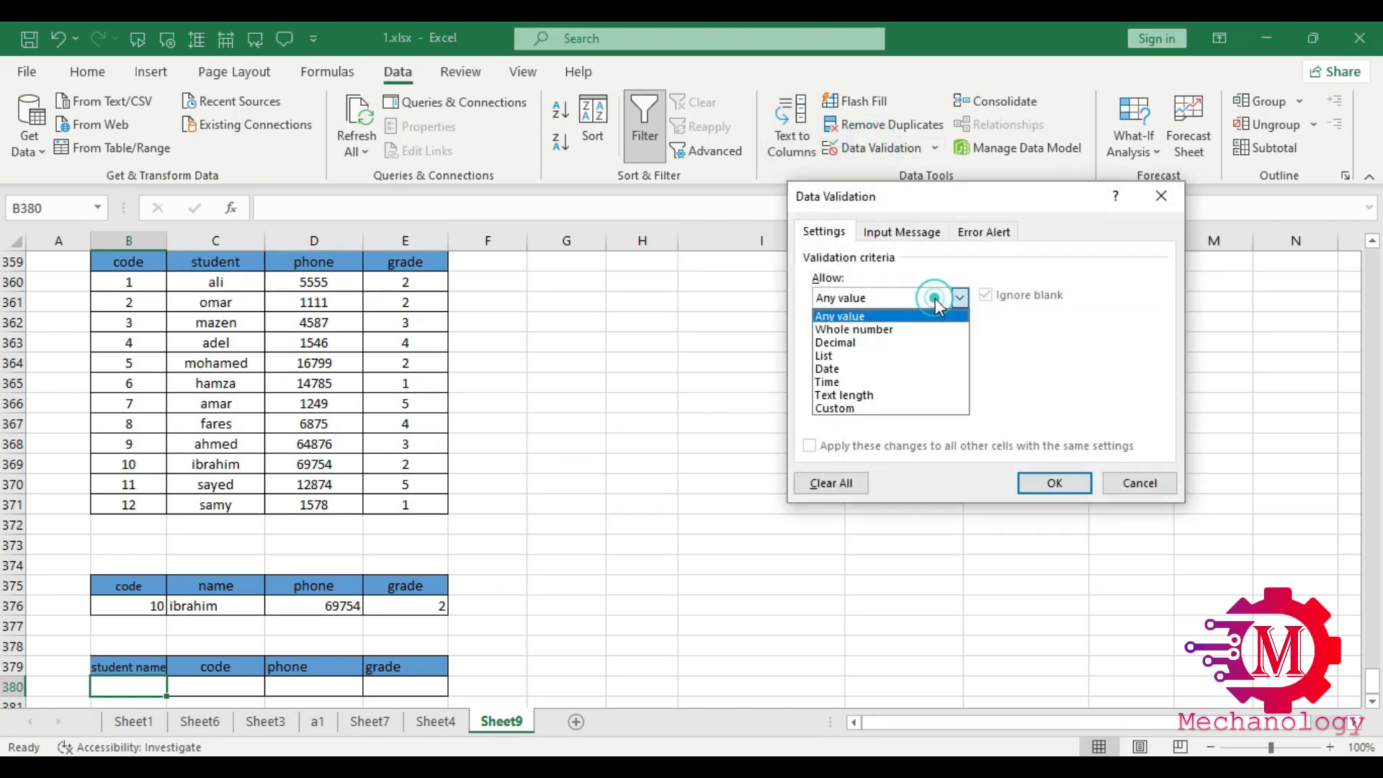
{"action": "left_click", "coordinate": [870, 356]}
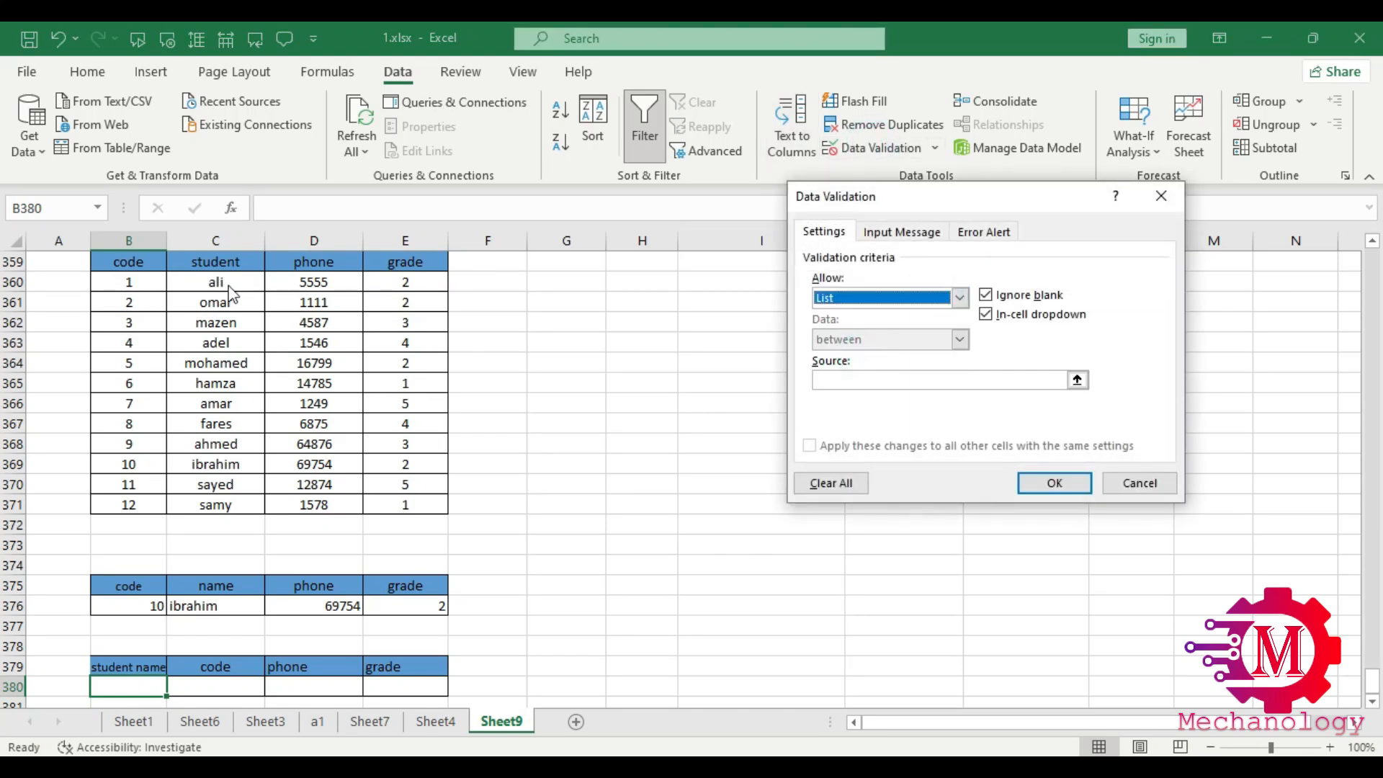
{"action": "left_click", "coordinate": [864, 380]}
{"action": "left_click_drag", "start_coordinate": [229, 284], "coordinate": [230, 504]}
{"action": "left_click", "coordinate": [1033, 483]}
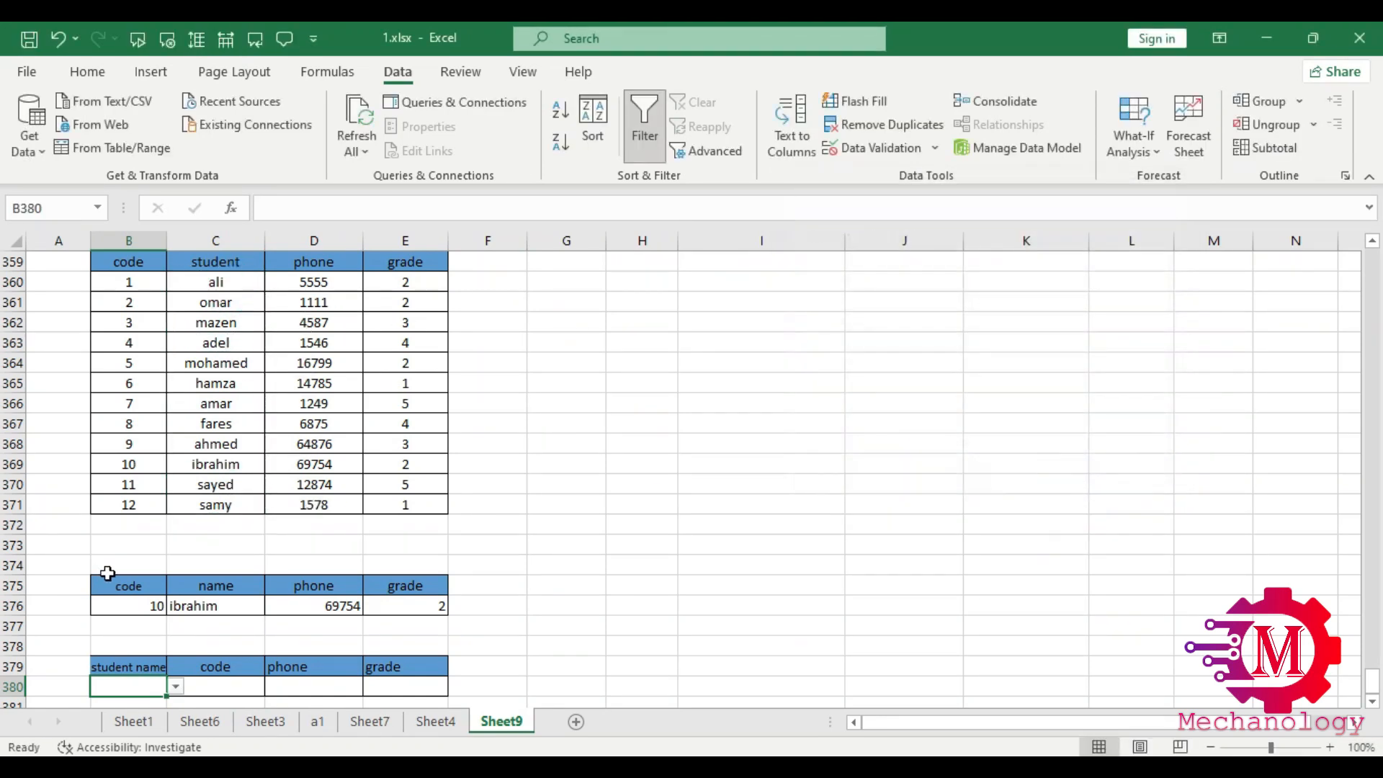
Step: Choose the name of the student with code 10 from the drop-down in B380, and select the code cell C380
{"action": "scroll", "coordinate": [101, 575], "scroll_direction": "down", "scroll_amount": 1}
{"action": "left_click", "coordinate": [175, 626]}
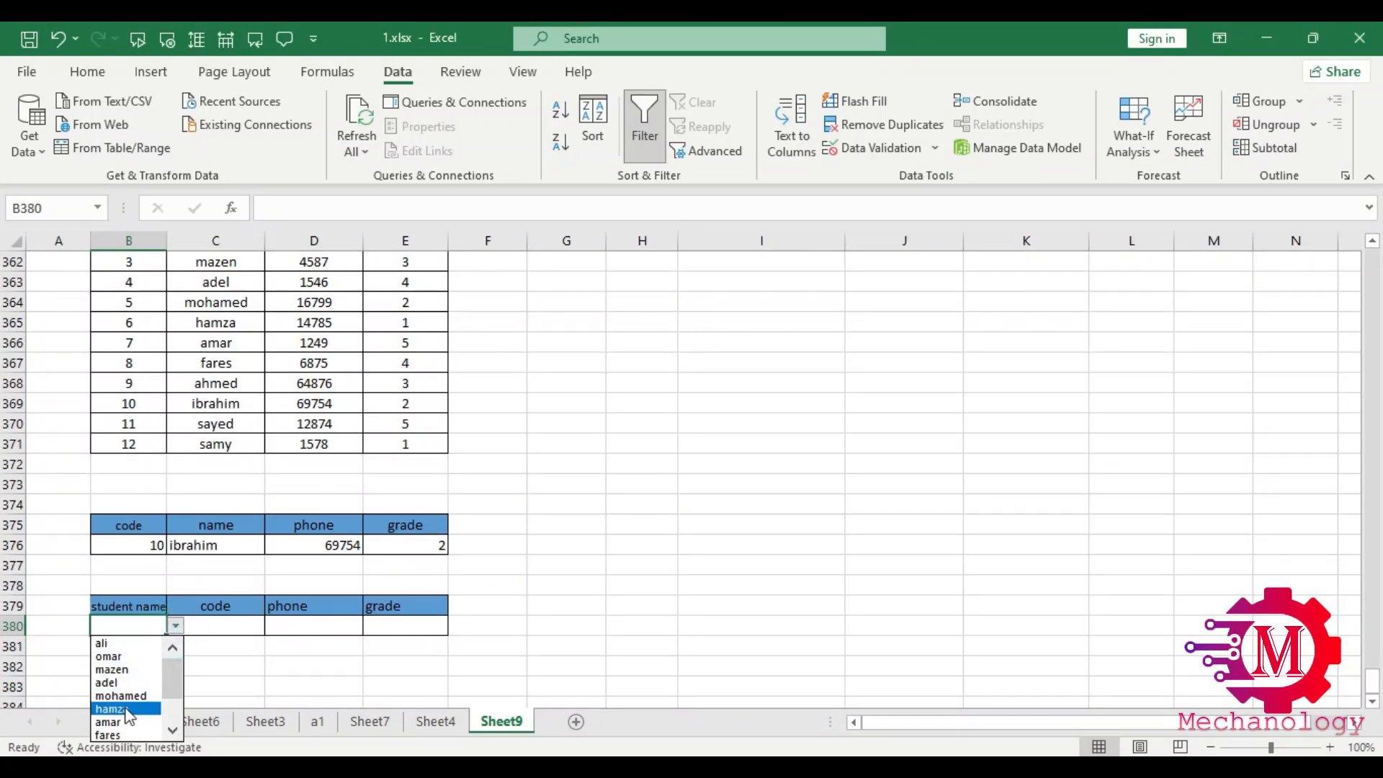
{"action": "left_click", "coordinate": [123, 730]}
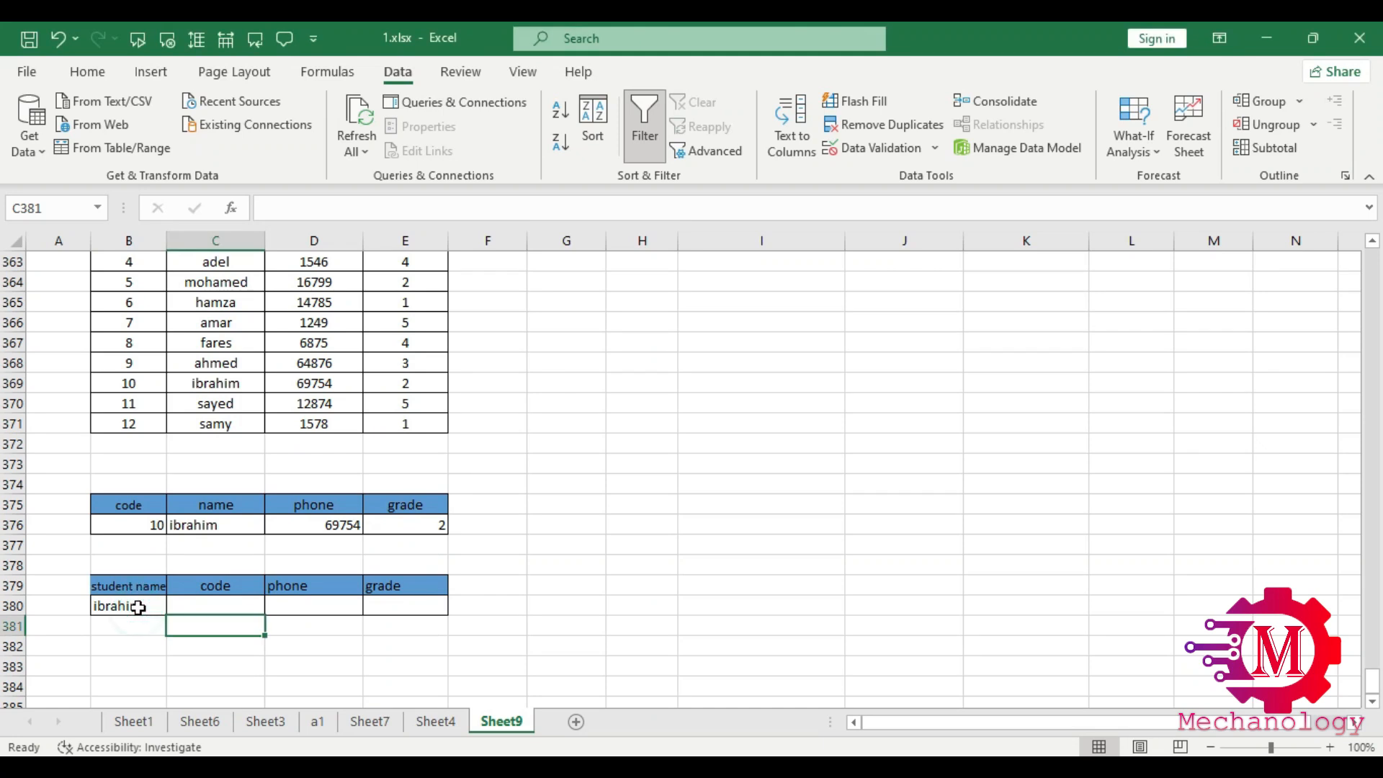
{"action": "left_click", "coordinate": [153, 605]}
{"action": "left_click", "coordinate": [205, 605]}
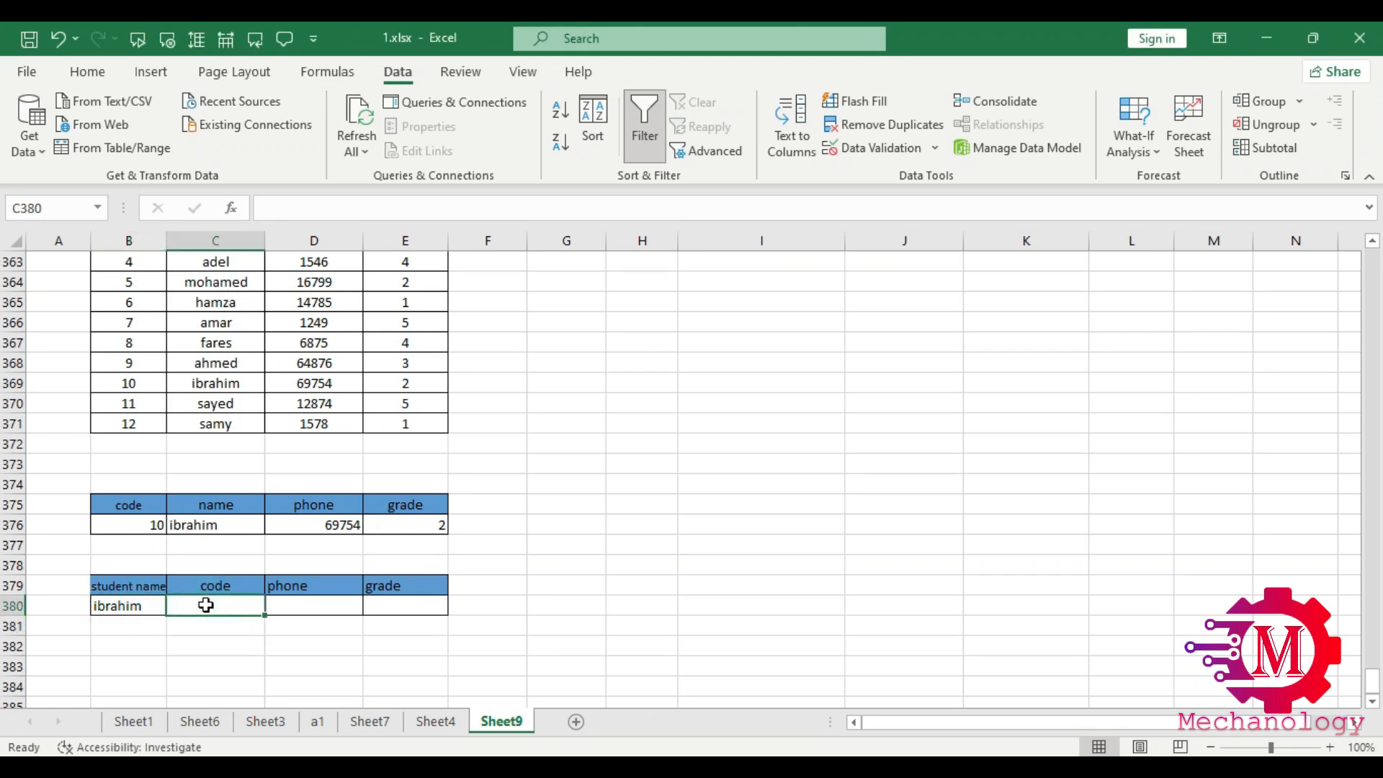
{"action": "scroll", "coordinate": [213, 590], "scroll_direction": "up", "scroll_amount": 1}
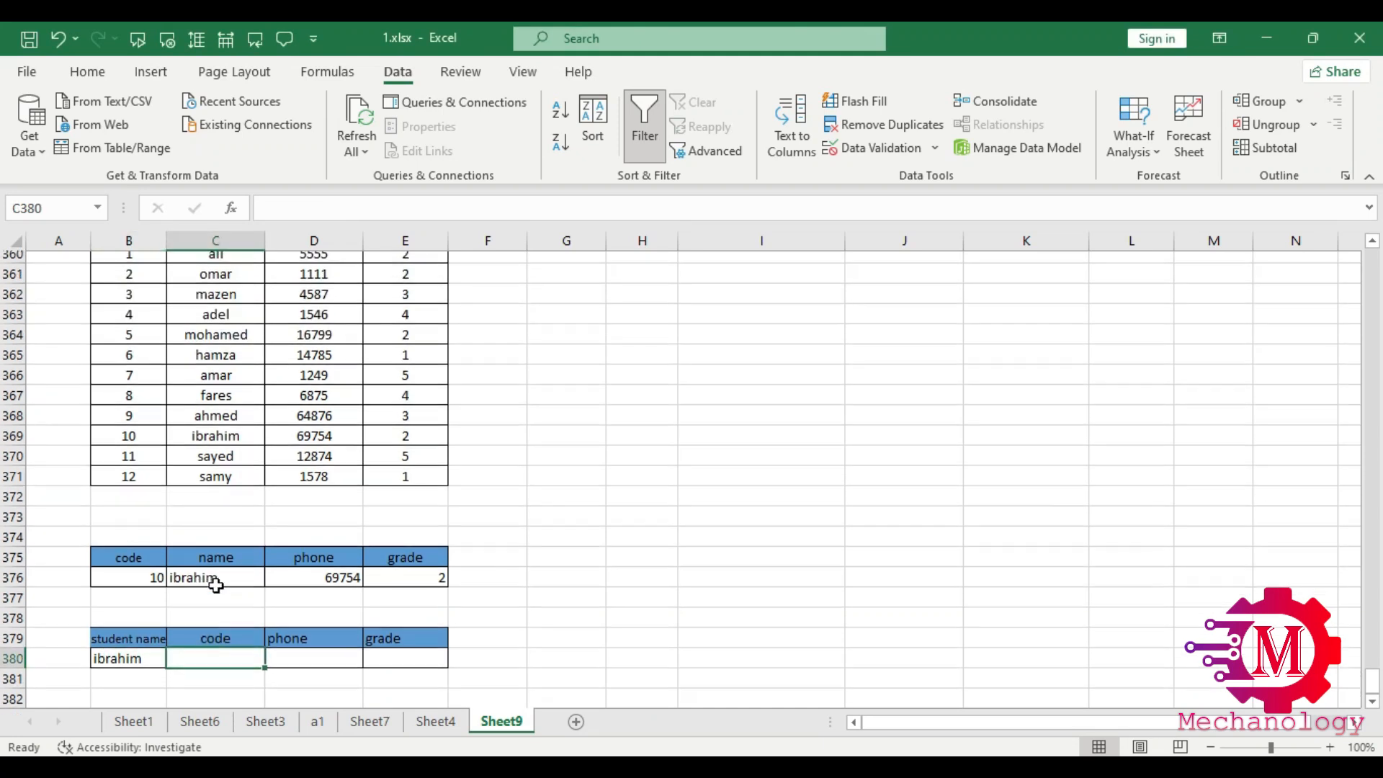
Step: Enter =MATCH(B380,C360:C371) in the code cell C380 to find the chosen student's position in the student column
{"action": "scroll", "coordinate": [175, 310], "scroll_direction": "up", "scroll_amount": 1}
{"action": "scroll", "coordinate": [197, 485], "scroll_direction": "down", "scroll_amount": 1}
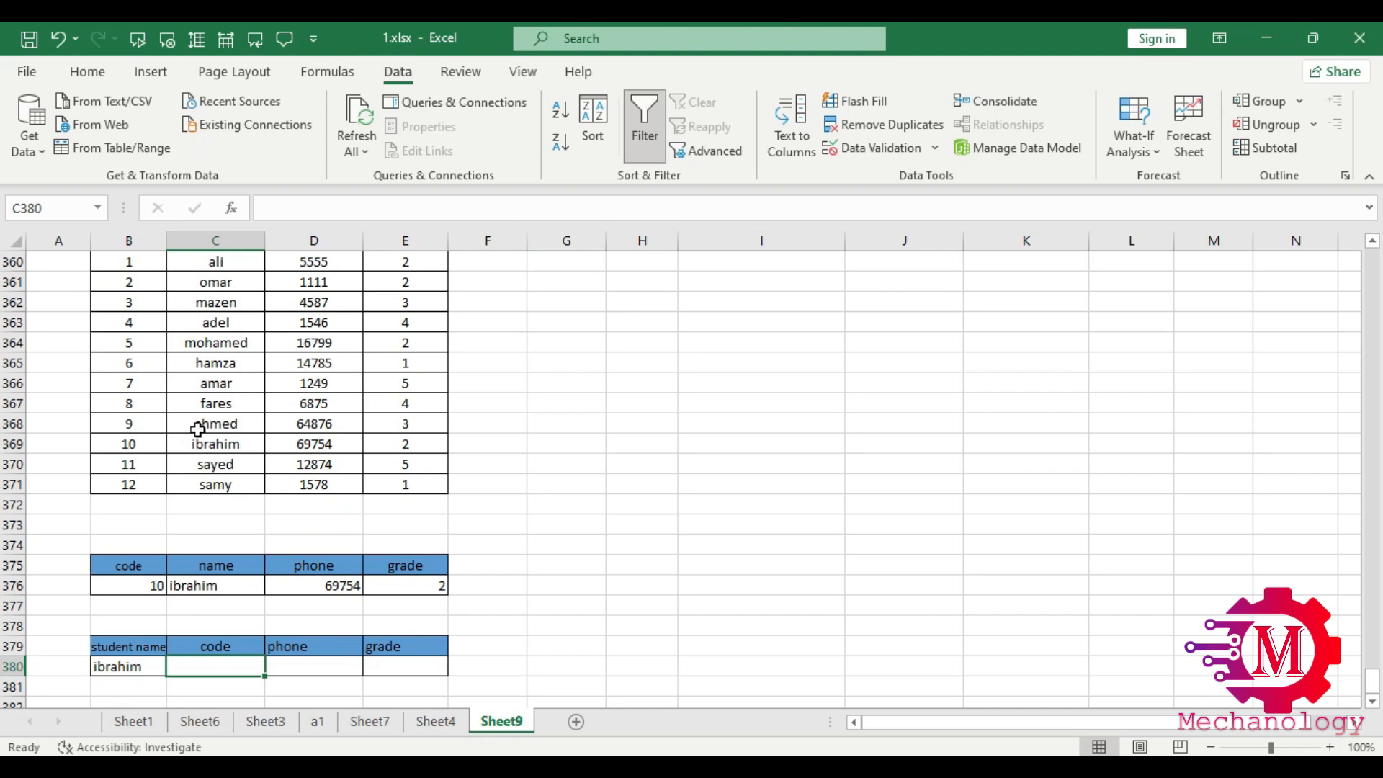
{"action": "scroll", "coordinate": [216, 375], "scroll_direction": "up", "scroll_amount": 1}
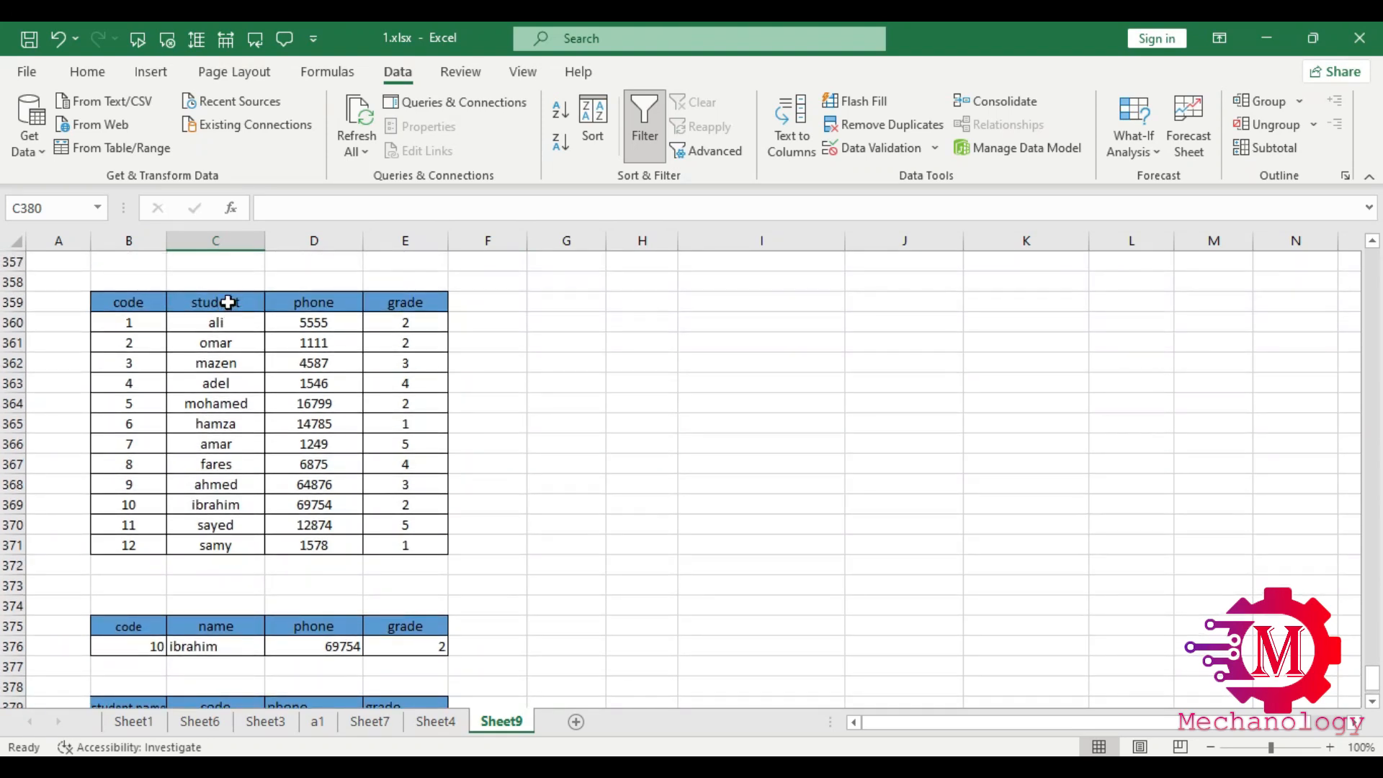
{"action": "scroll", "coordinate": [196, 659], "scroll_direction": "down", "scroll_amount": 1}
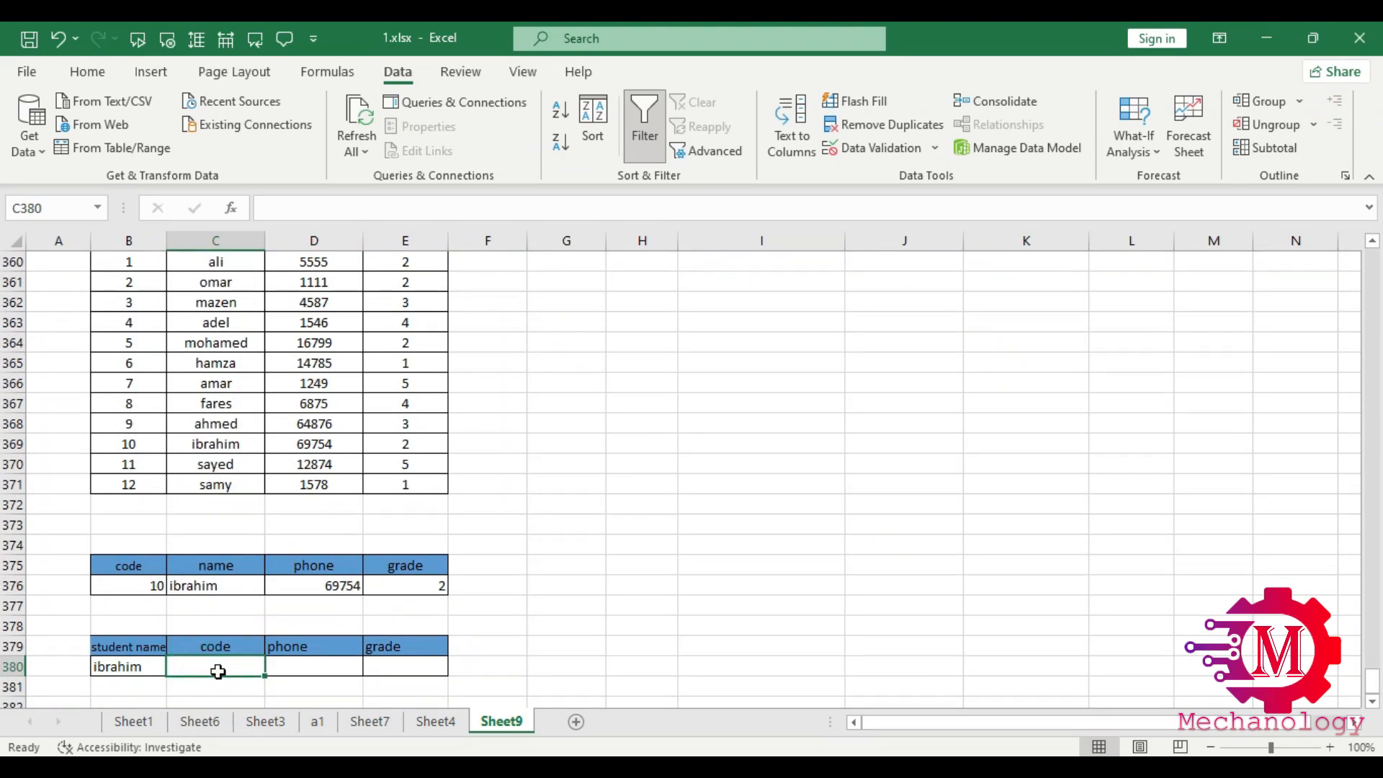
{"action": "type", "text": "=matc"}
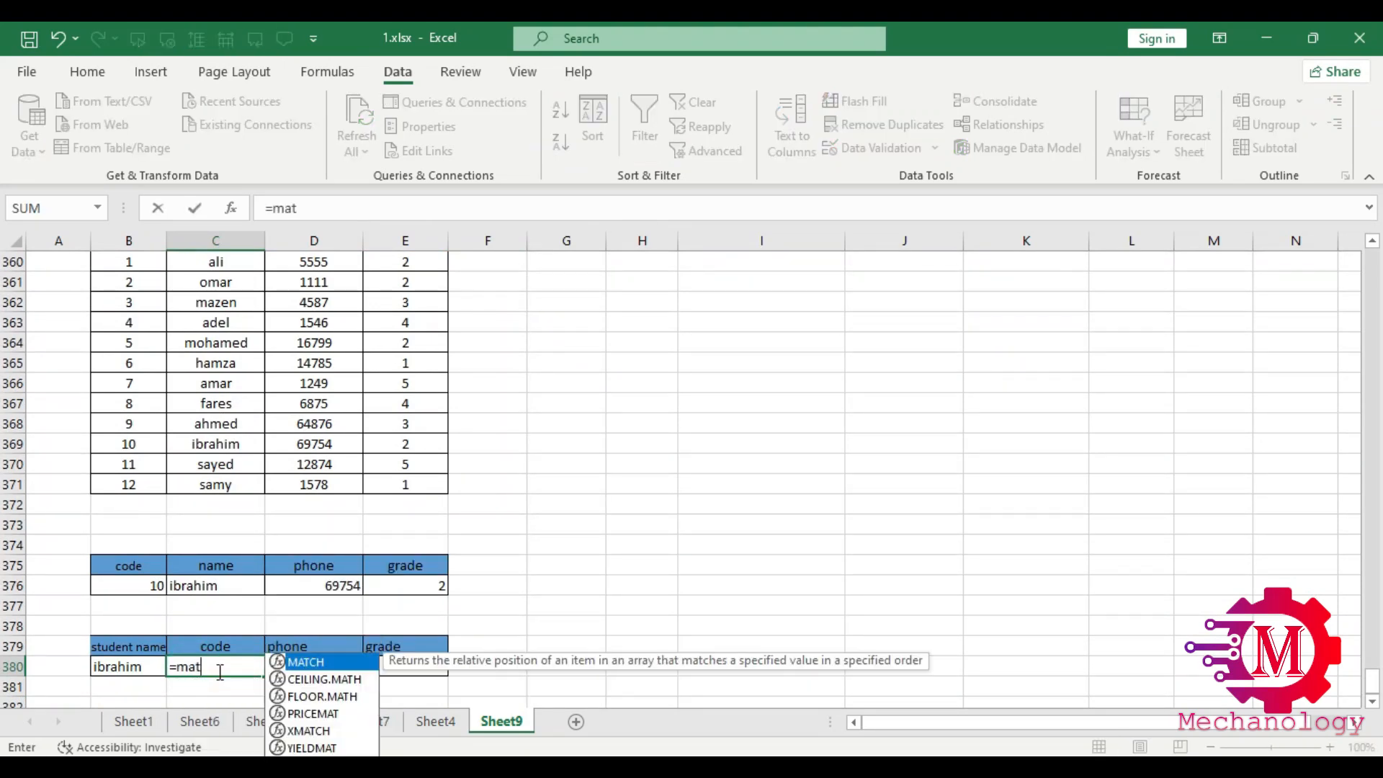
{"action": "key", "text": "Tab"}
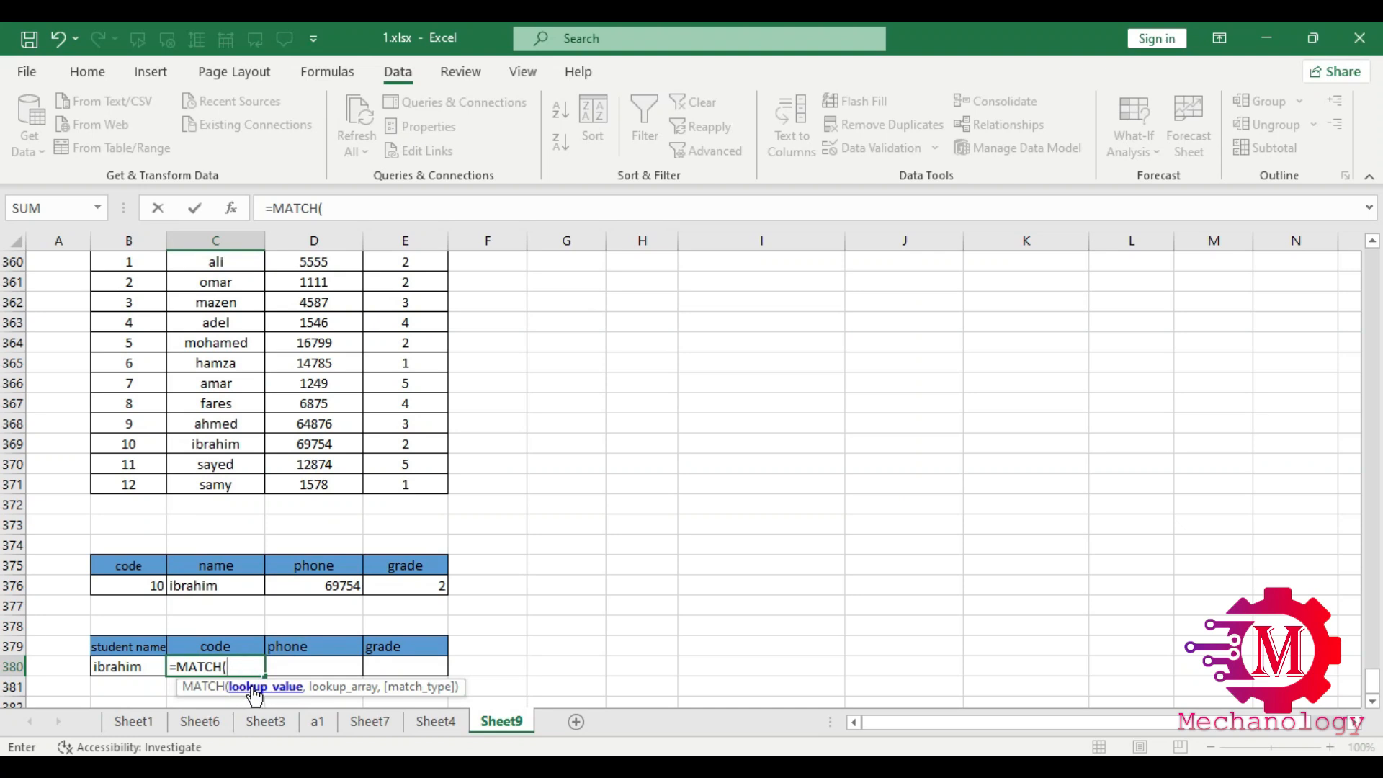
{"action": "left_click", "coordinate": [146, 672]}
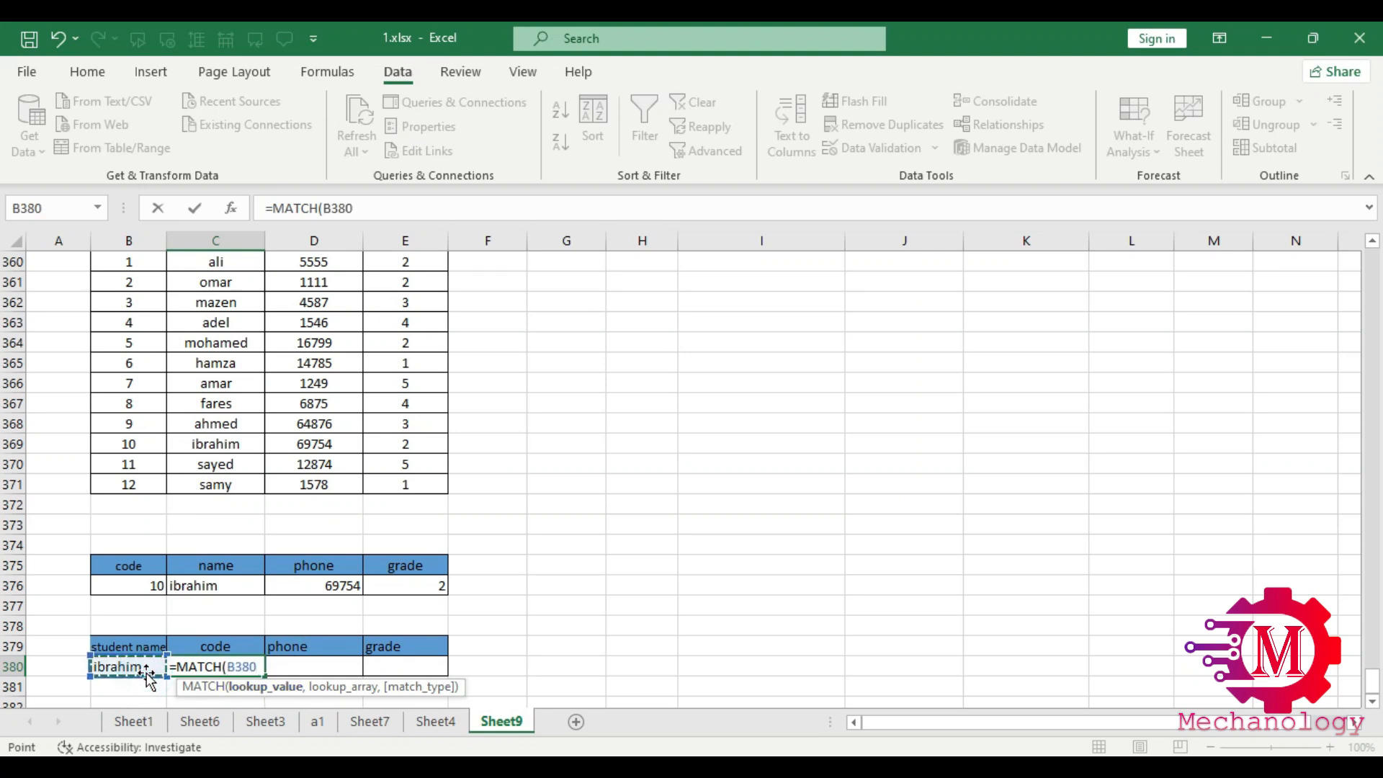
{"action": "type", "text": ","}
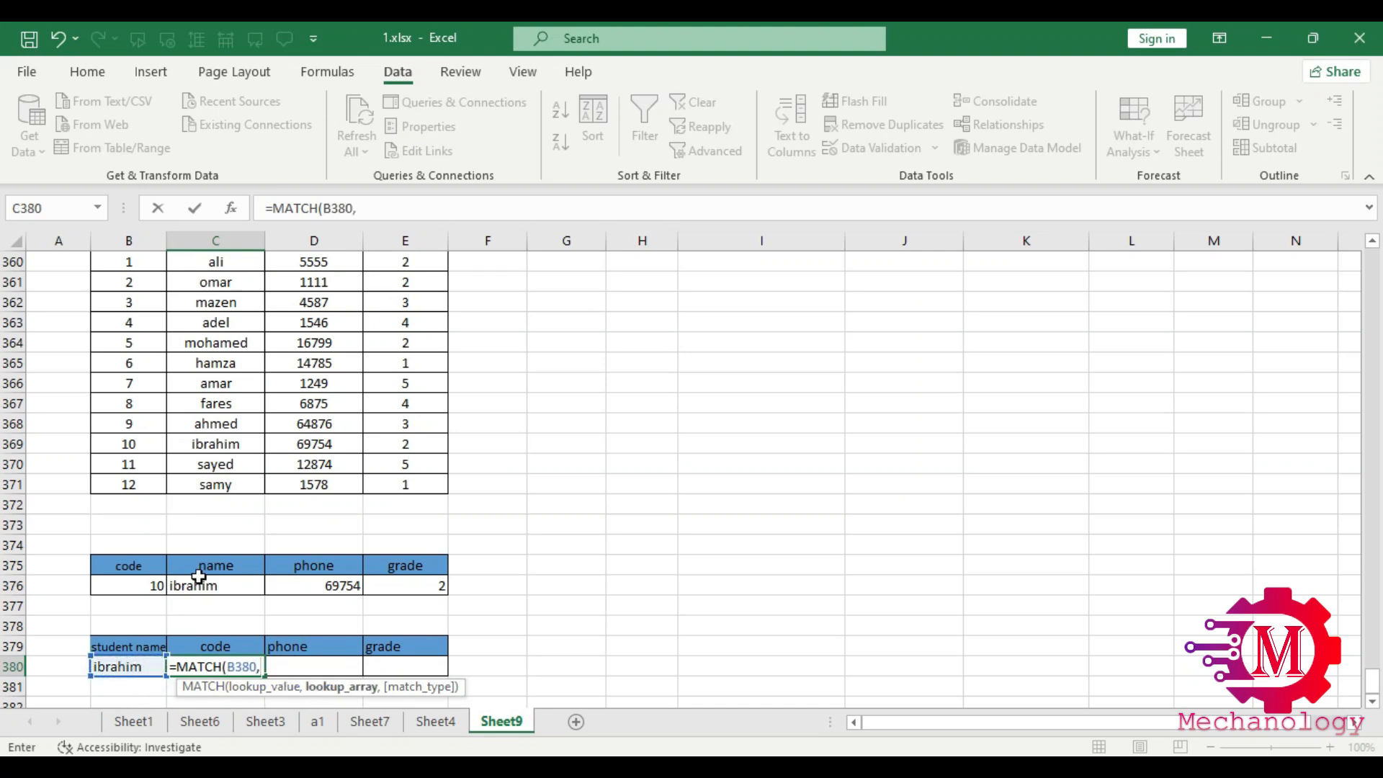
{"action": "scroll", "coordinate": [200, 576], "scroll_direction": "up", "scroll_amount": 1}
{"action": "left_click_drag", "start_coordinate": [217, 333], "coordinate": [254, 557]}
{"action": "scroll", "coordinate": [253, 557], "scroll_direction": "down", "scroll_amount": 2}
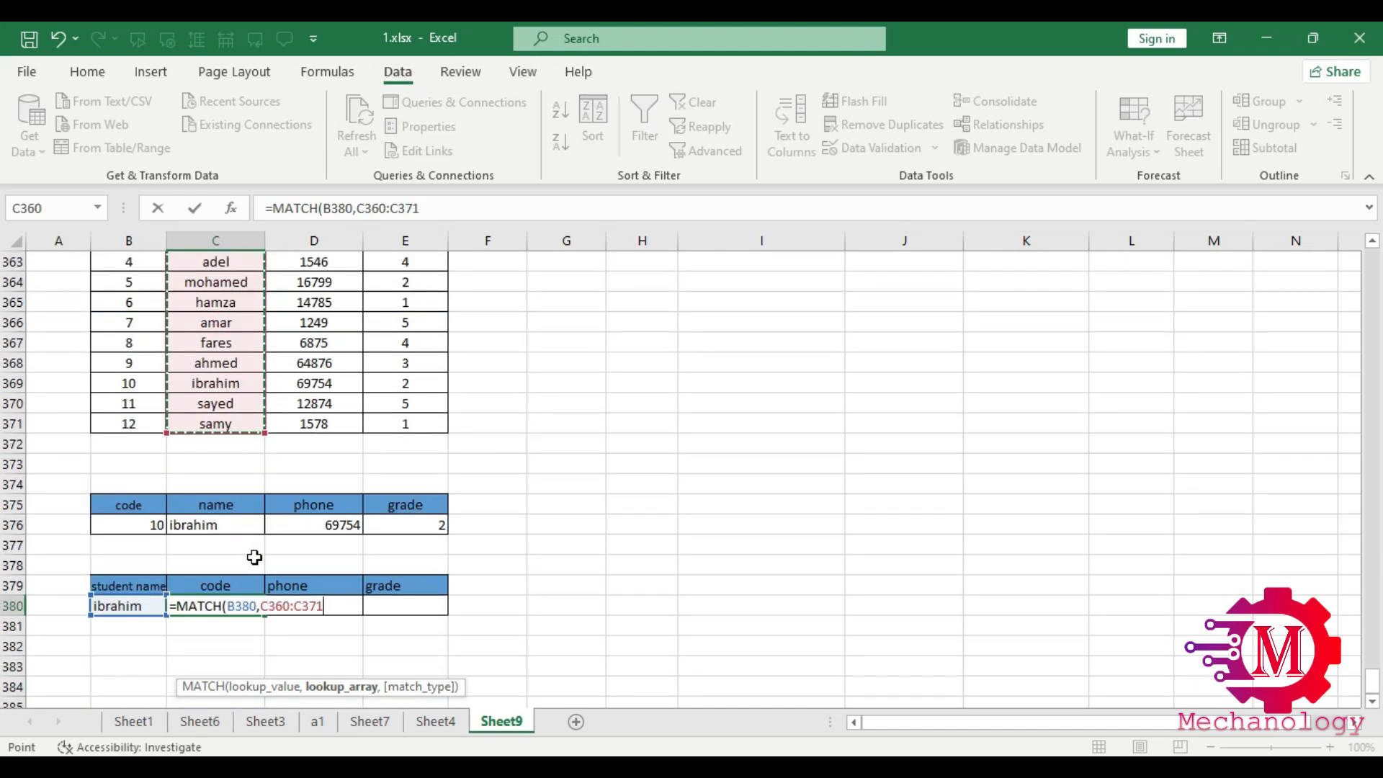
{"action": "key", "text": "Return"}
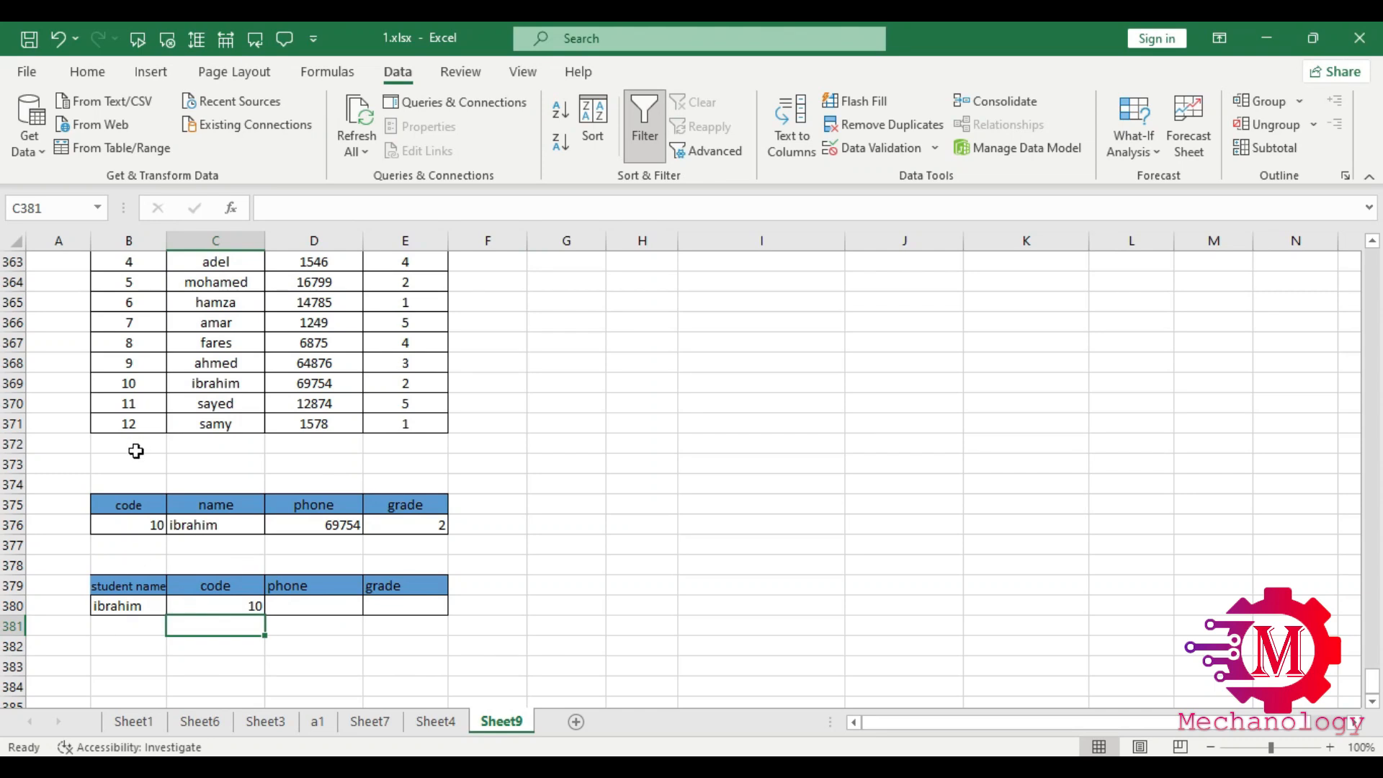
Step: Begin a VLOOKUP formula in the phone cell D380 with B380 as the lookup value and C359:E371 as the table array
{"action": "left_click", "coordinate": [300, 605]}
{"action": "scroll", "coordinate": [317, 547], "scroll_direction": "up", "scroll_amount": 3}
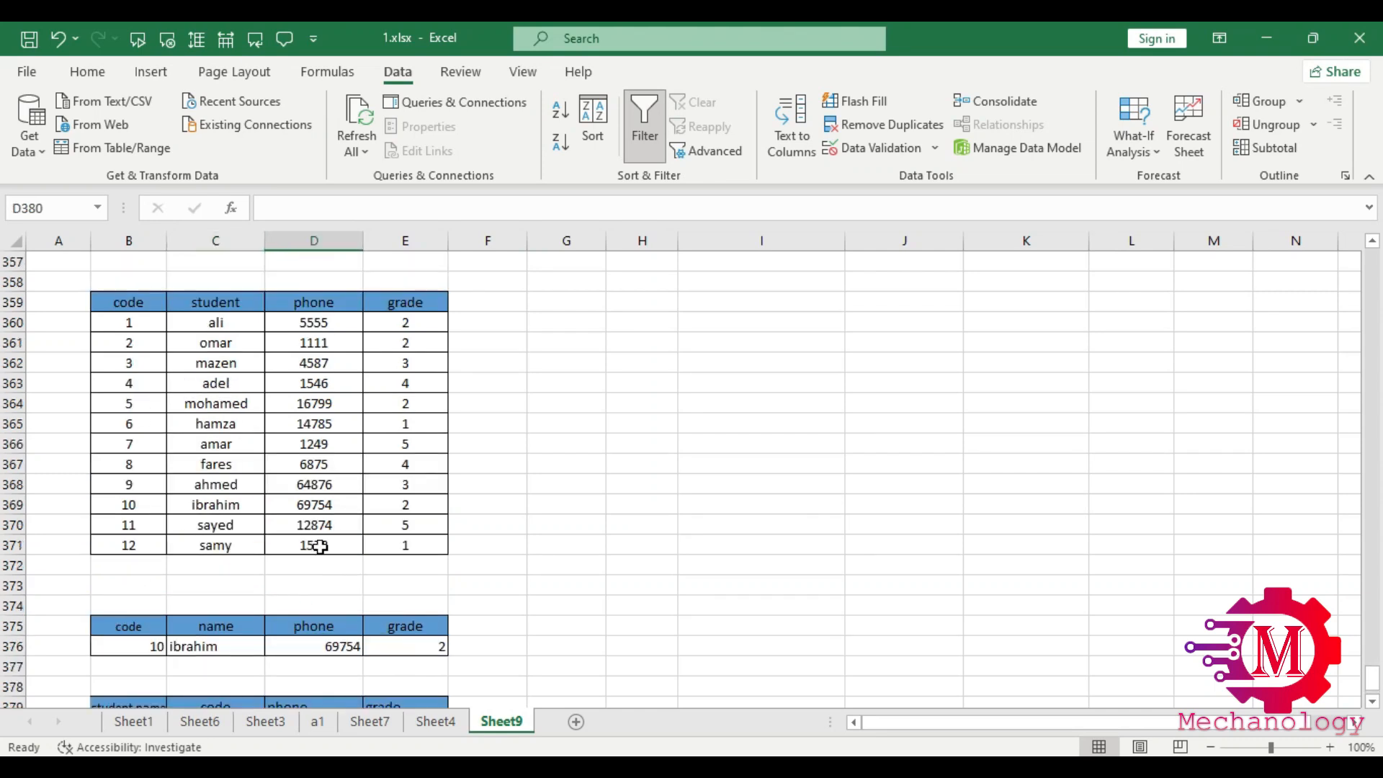
{"action": "scroll", "coordinate": [245, 432], "scroll_direction": "down", "scroll_amount": 1}
{"action": "scroll", "coordinate": [219, 443], "scroll_direction": "down", "scroll_amount": 2}
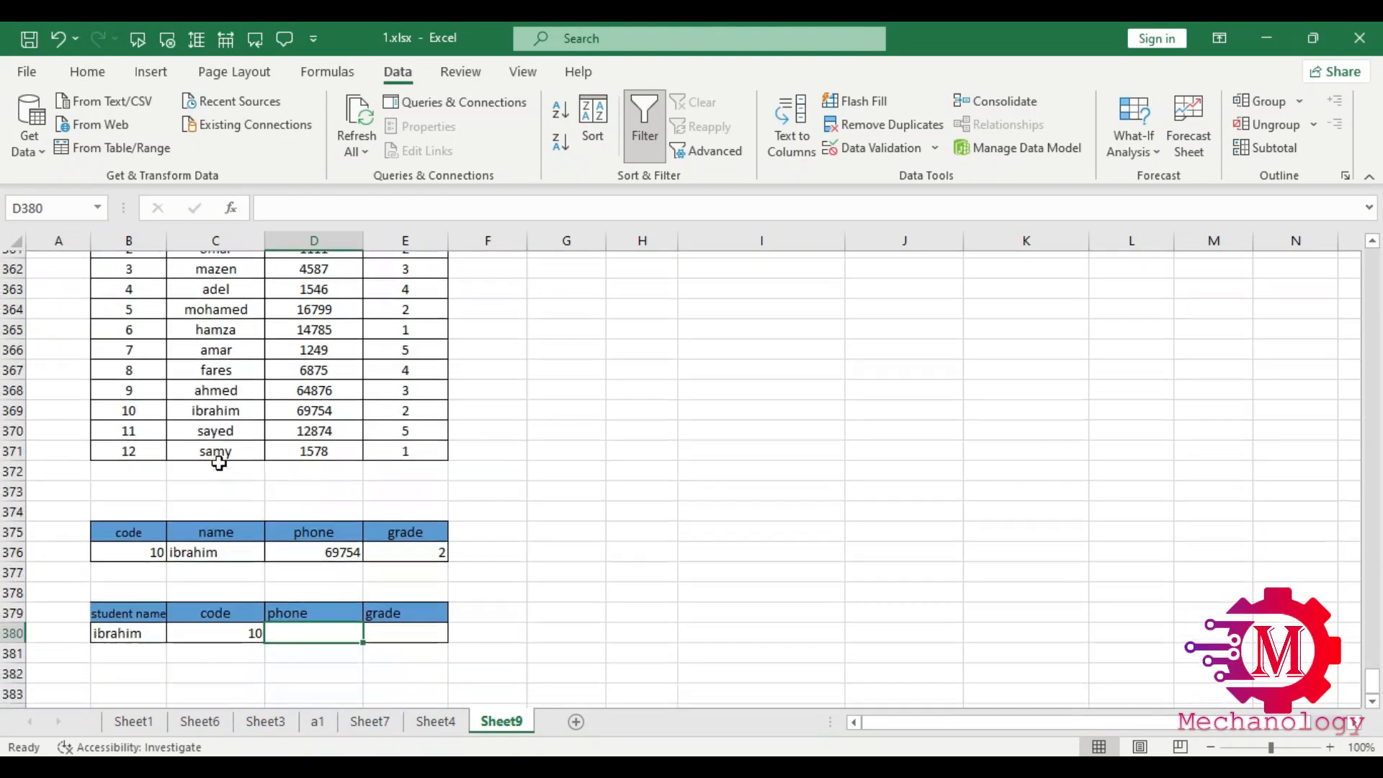
{"action": "type", "text": "="}
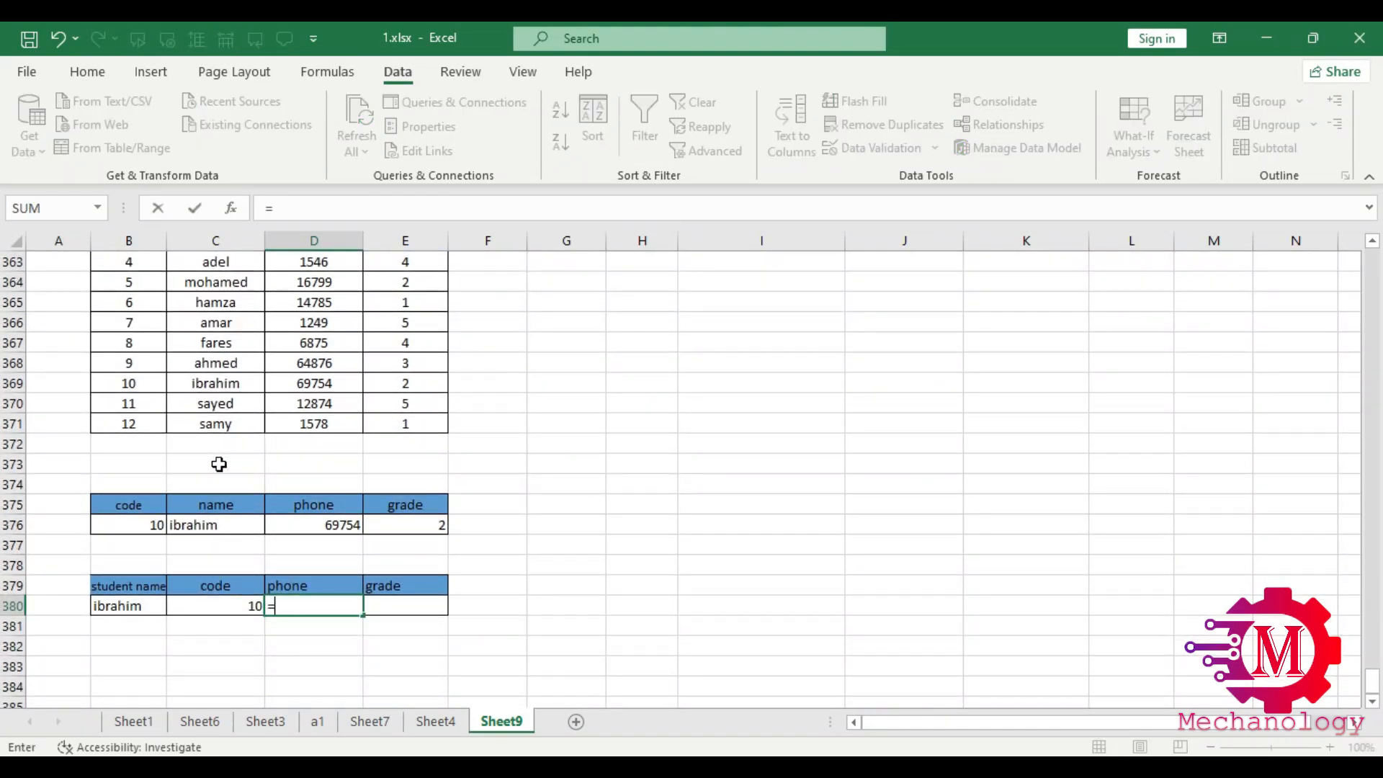
{"action": "type", "text": "vlo"}
{"action": "double_click", "coordinate": [320, 627]}
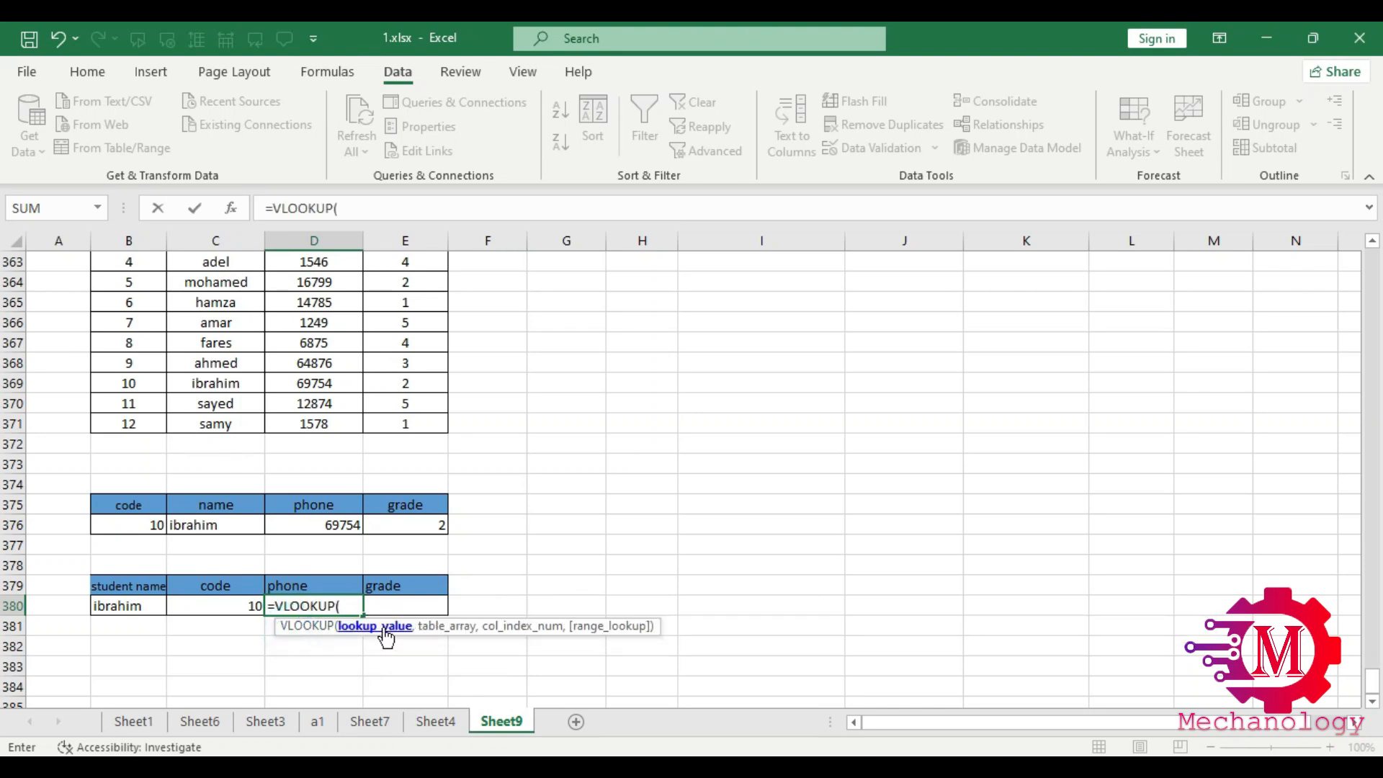
{"action": "left_click", "coordinate": [130, 607]}
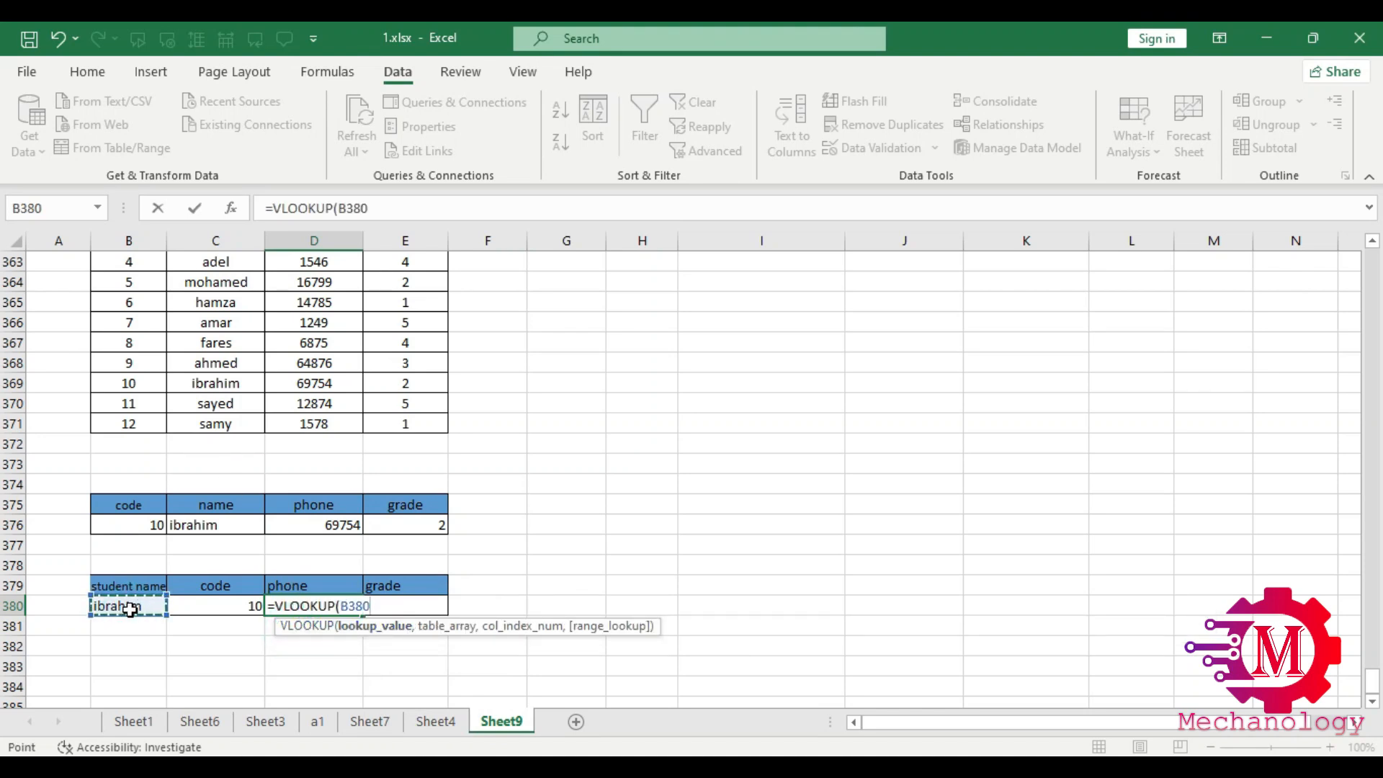
{"action": "type", "text": ","}
{"action": "scroll", "coordinate": [235, 442], "scroll_direction": "up", "scroll_amount": 2}
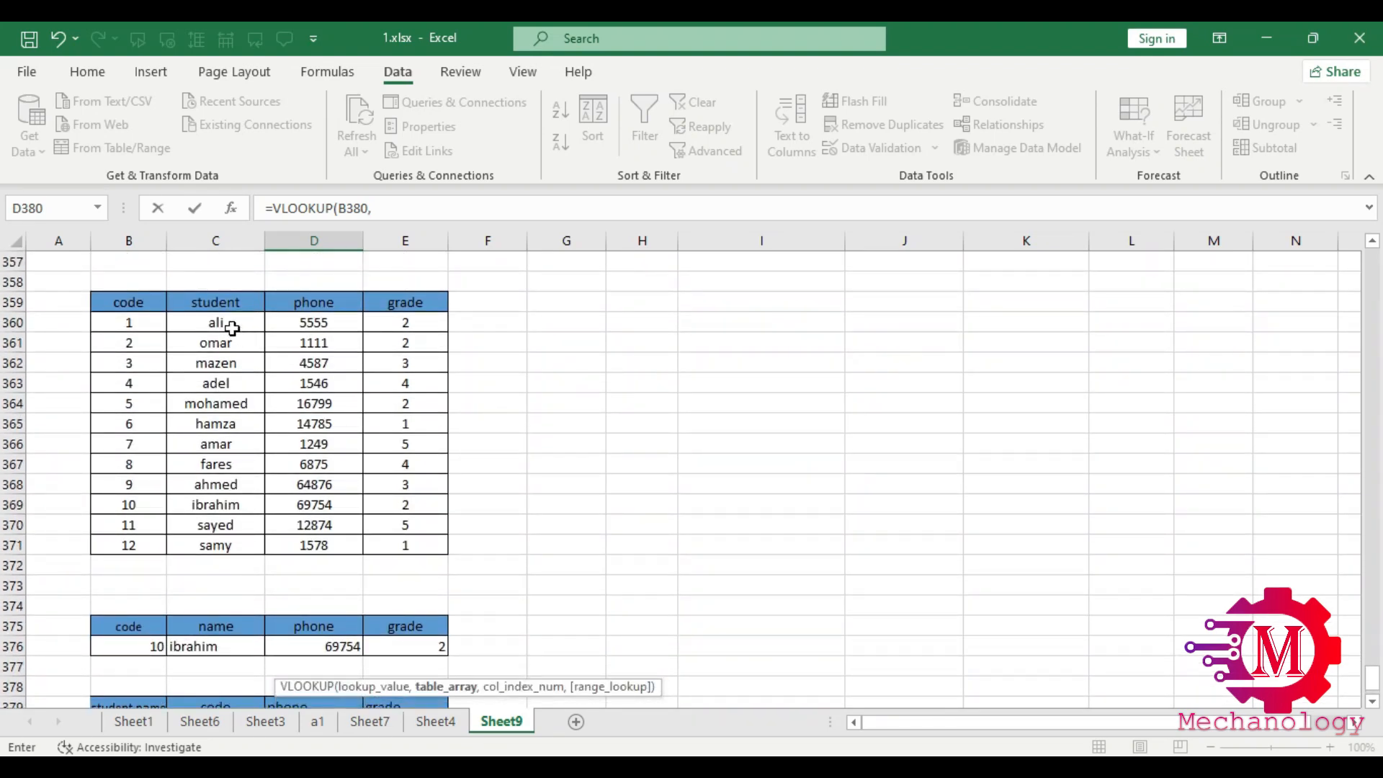
{"action": "left_click_drag", "start_coordinate": [230, 326], "coordinate": [410, 551]}
{"action": "scroll", "coordinate": [433, 643], "scroll_direction": "down", "scroll_amount": 2}
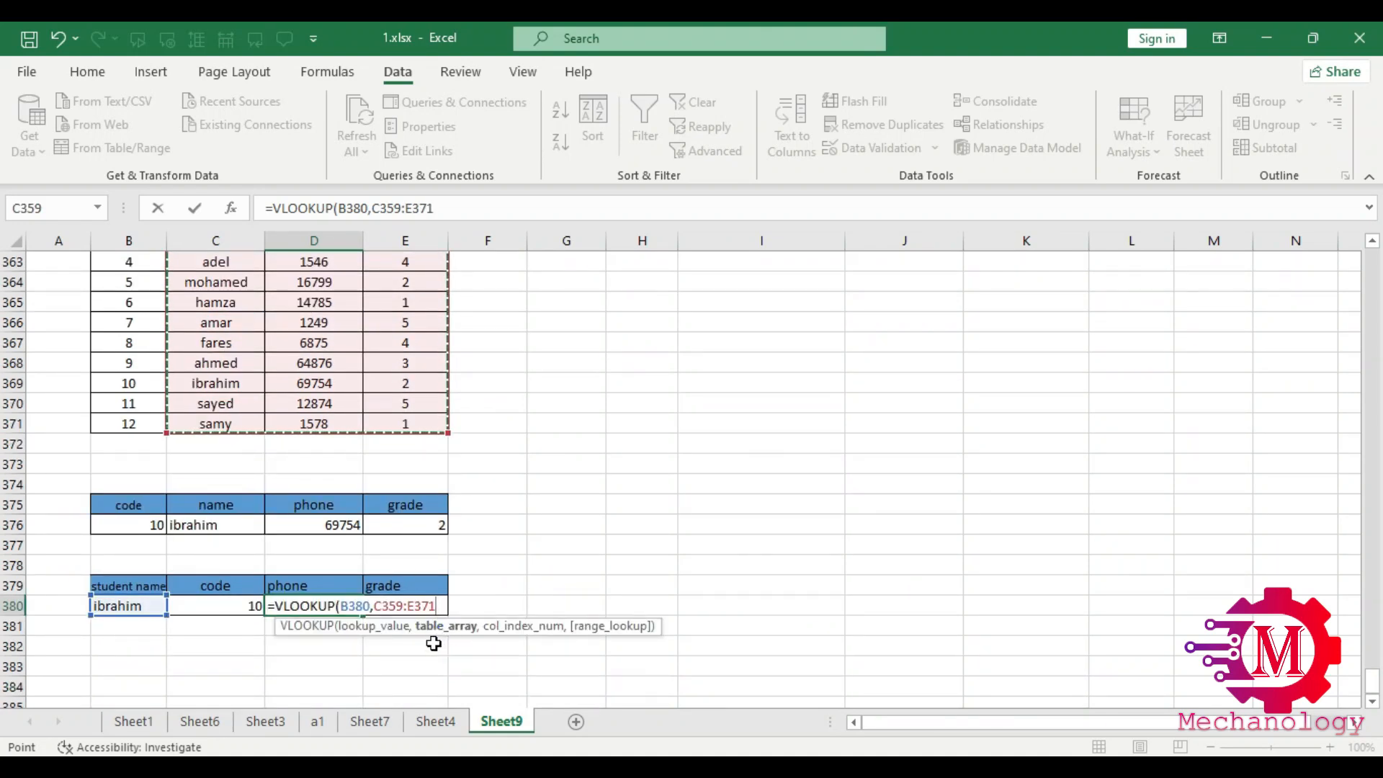
Step: Complete the VLOOKUP in D380 with column index 2 and FALSE for an exact match
{"action": "type", "text": ","}
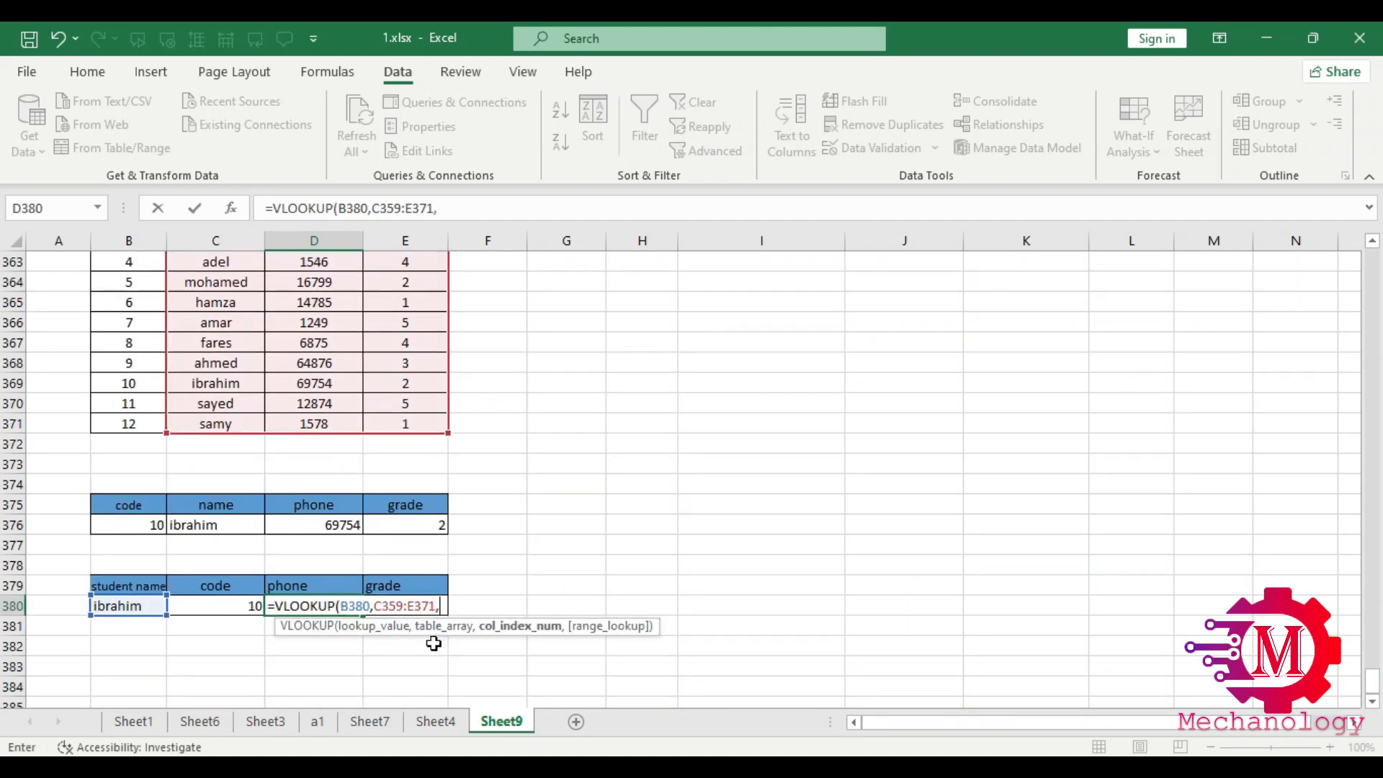
{"action": "scroll", "coordinate": [365, 318], "scroll_direction": "up", "scroll_amount": 2}
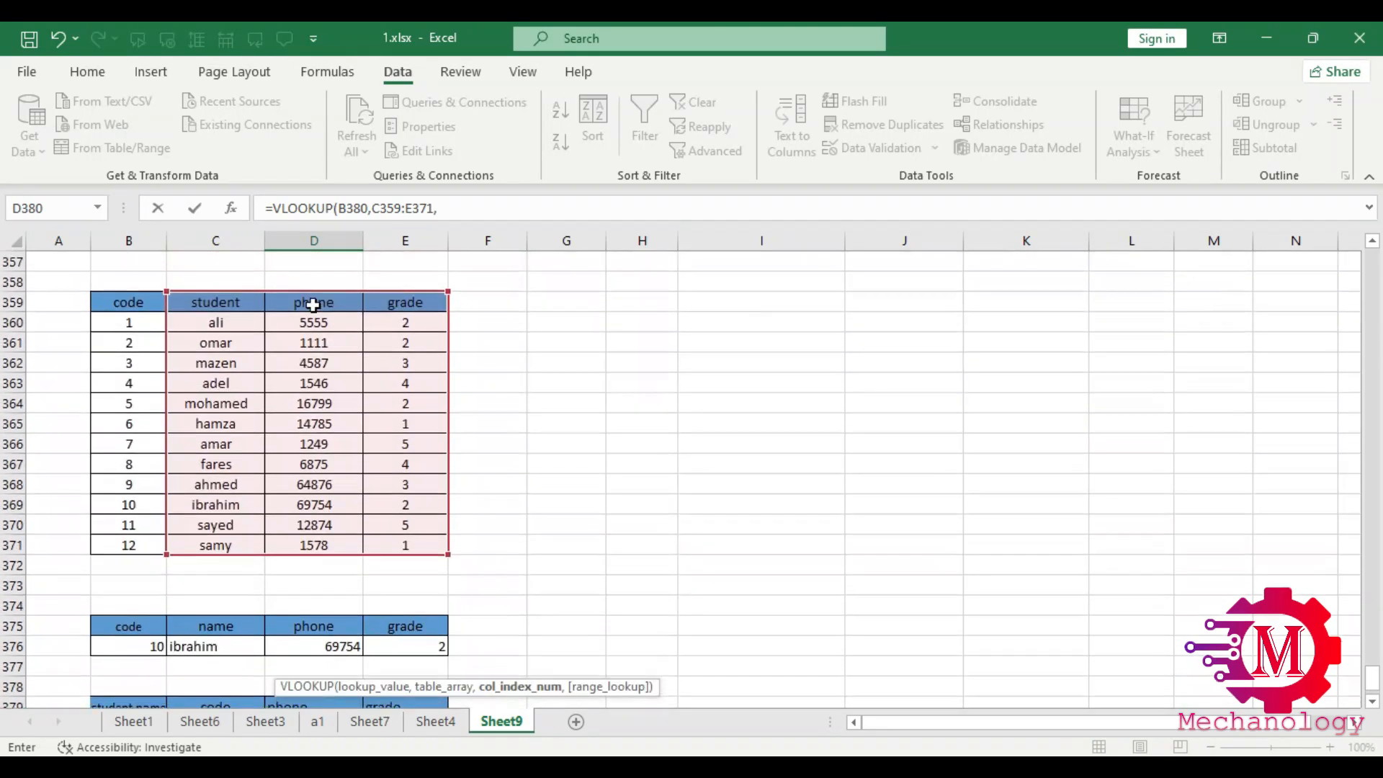
{"action": "scroll", "coordinate": [330, 503], "scroll_direction": "down", "scroll_amount": 2}
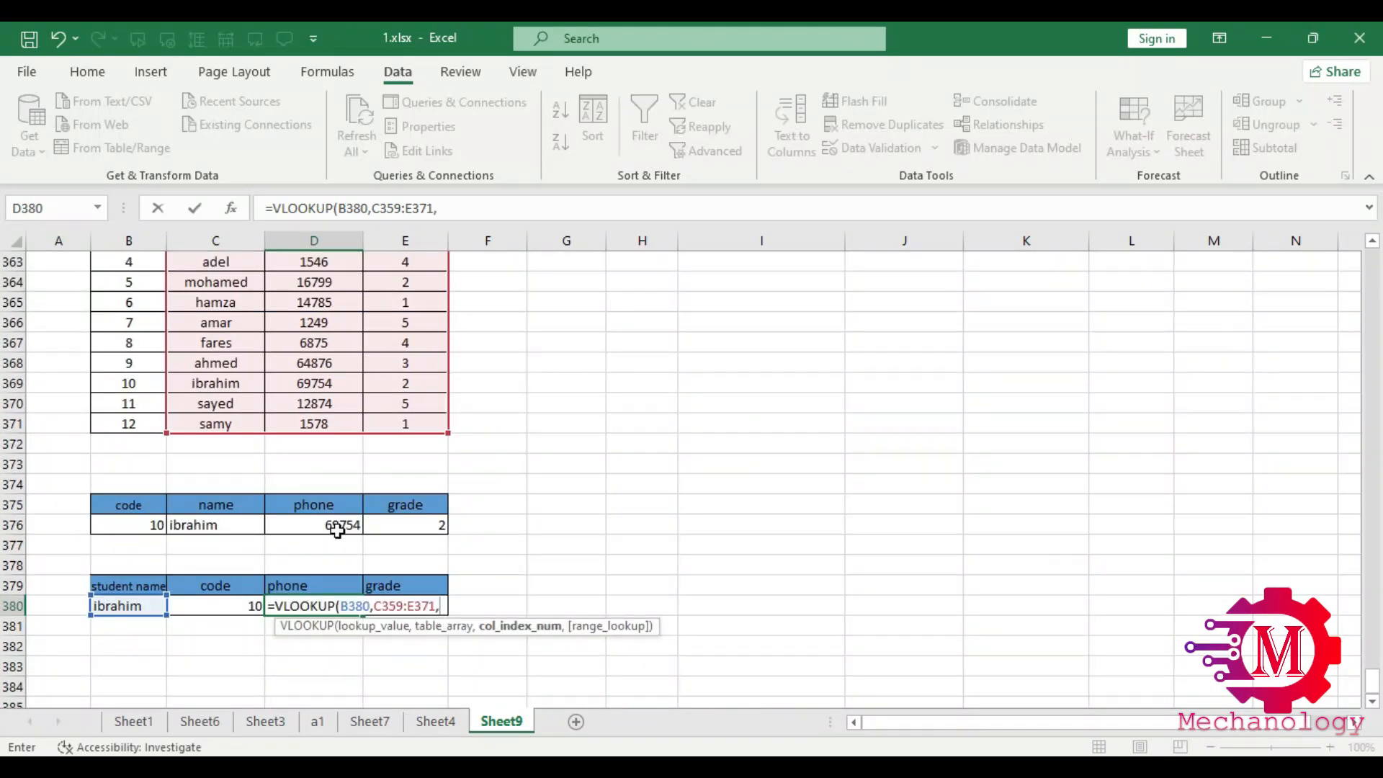
{"action": "type", "text": "2,"}
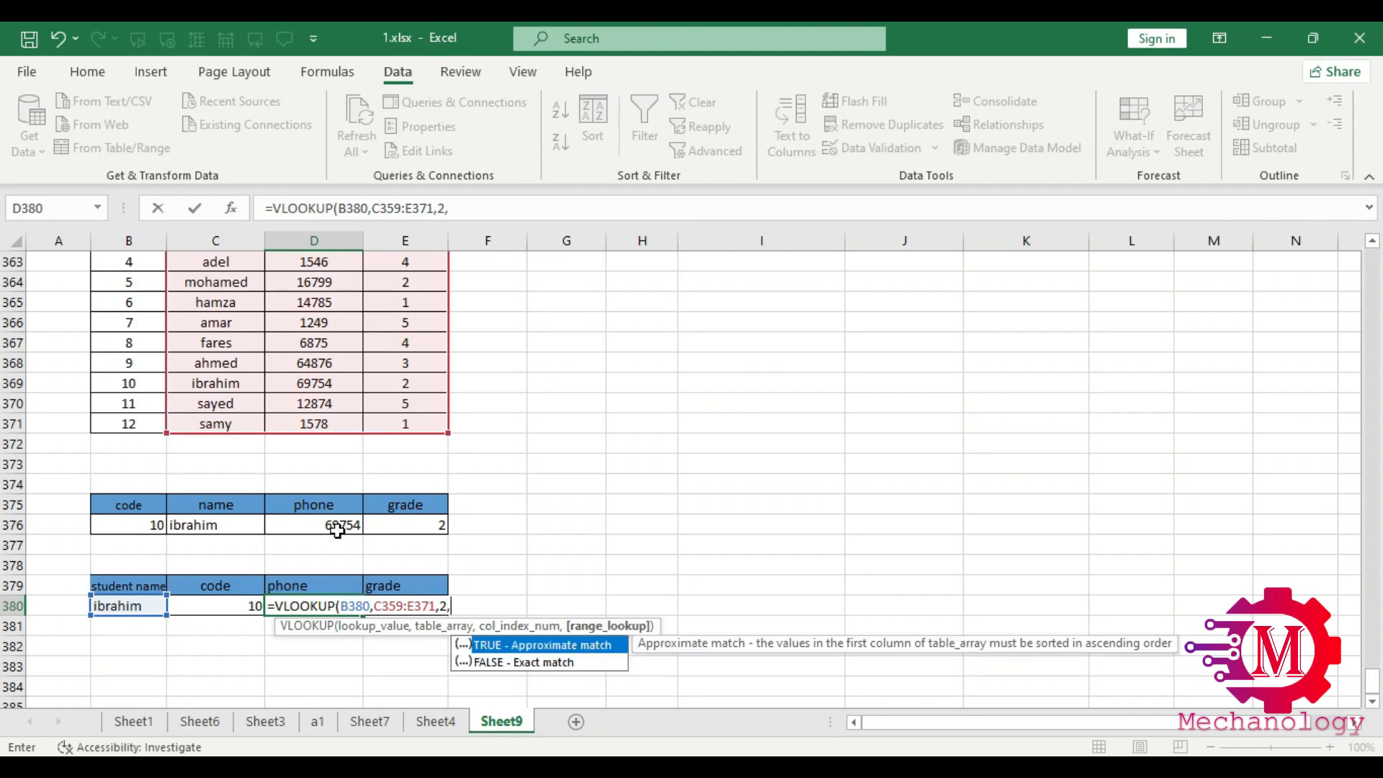
{"action": "double_click", "coordinate": [502, 666]}
{"action": "key", "text": "Return"}
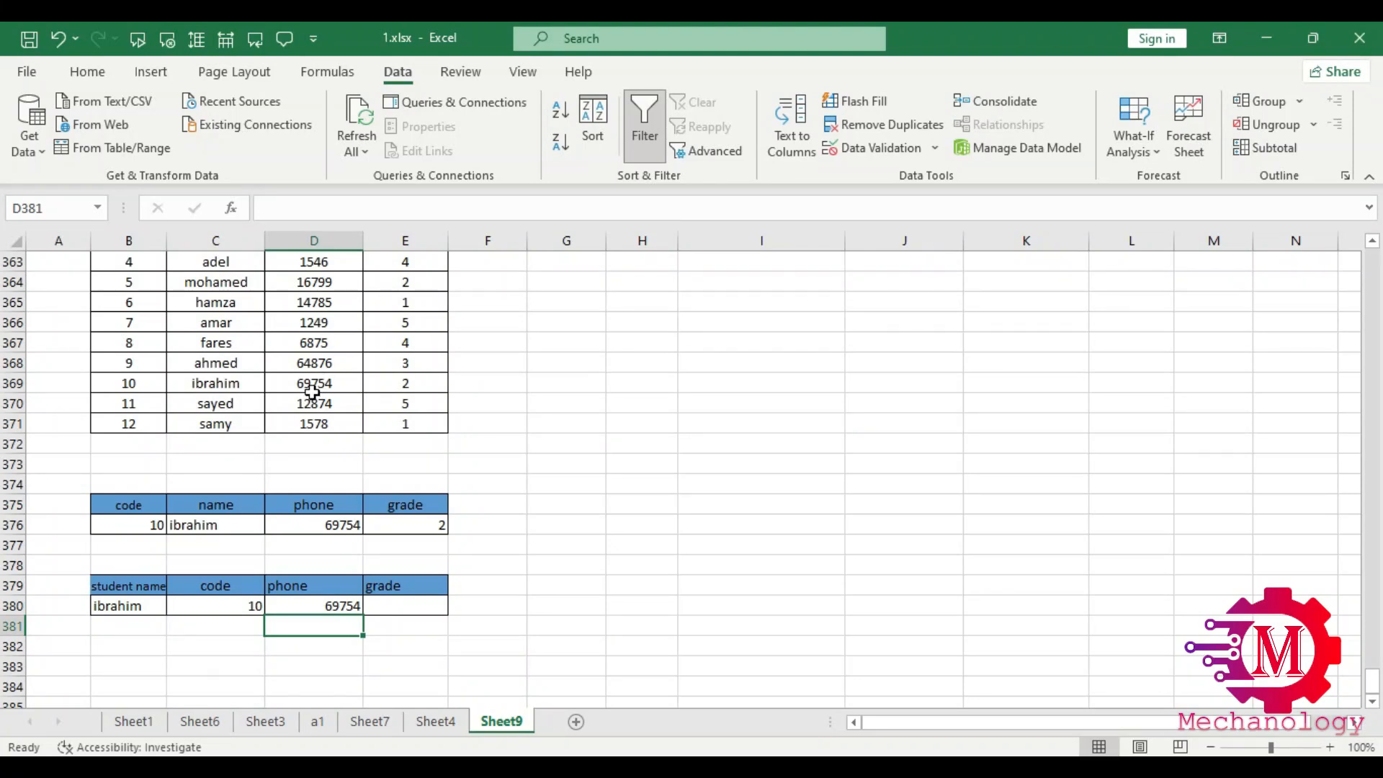
Step: Copy the VLOOKUP formula text from the phone cell D380 into the grade cell E380, keeping its references
{"action": "left_click", "coordinate": [338, 611]}
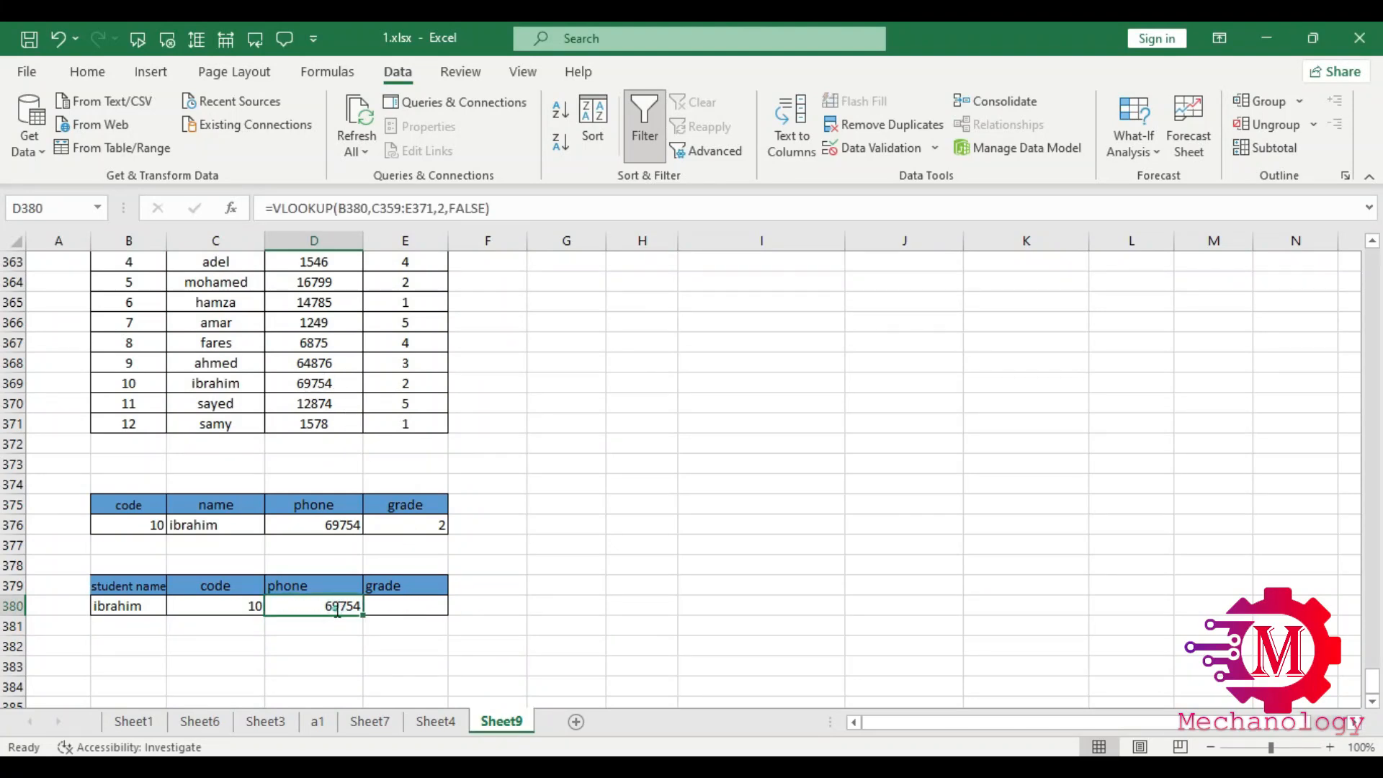
{"action": "double_click", "coordinate": [338, 611]}
{"action": "left_click", "coordinate": [325, 611]}
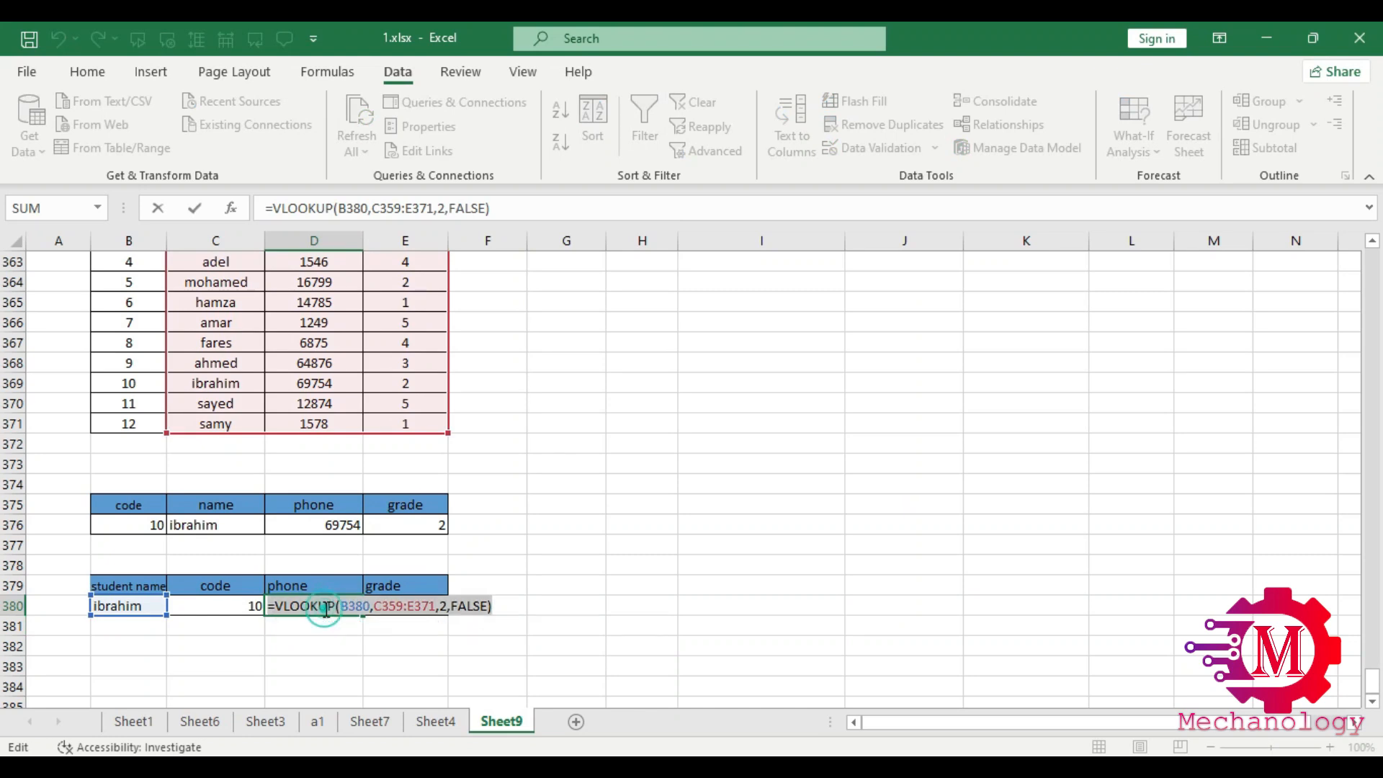
{"action": "key", "text": "Return"}
{"action": "left_click", "coordinate": [410, 605]}
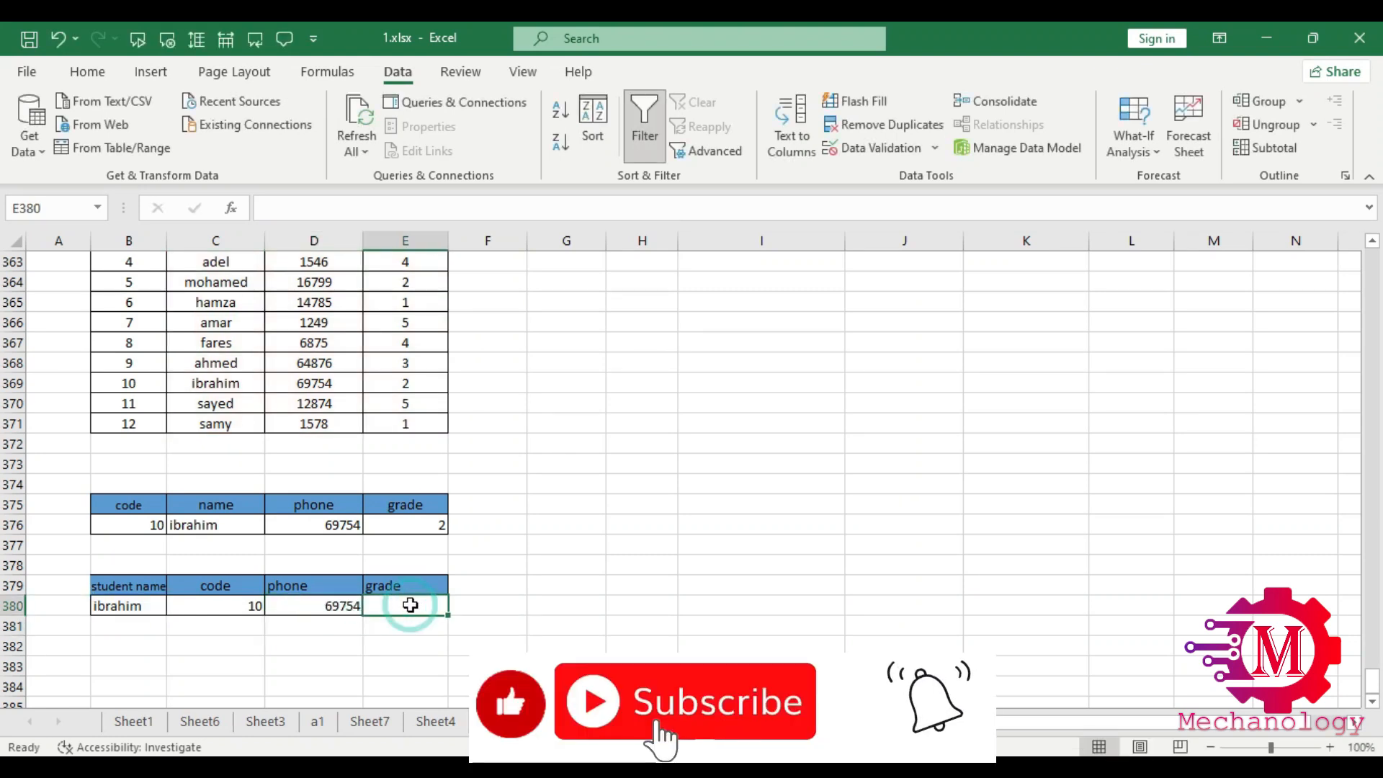
{"action": "key", "text": "ctrl+v"}
Step: Set the column index of the VLOOKUP formula in the grade cell E380 to 3
{"action": "double_click", "coordinate": [420, 609]}
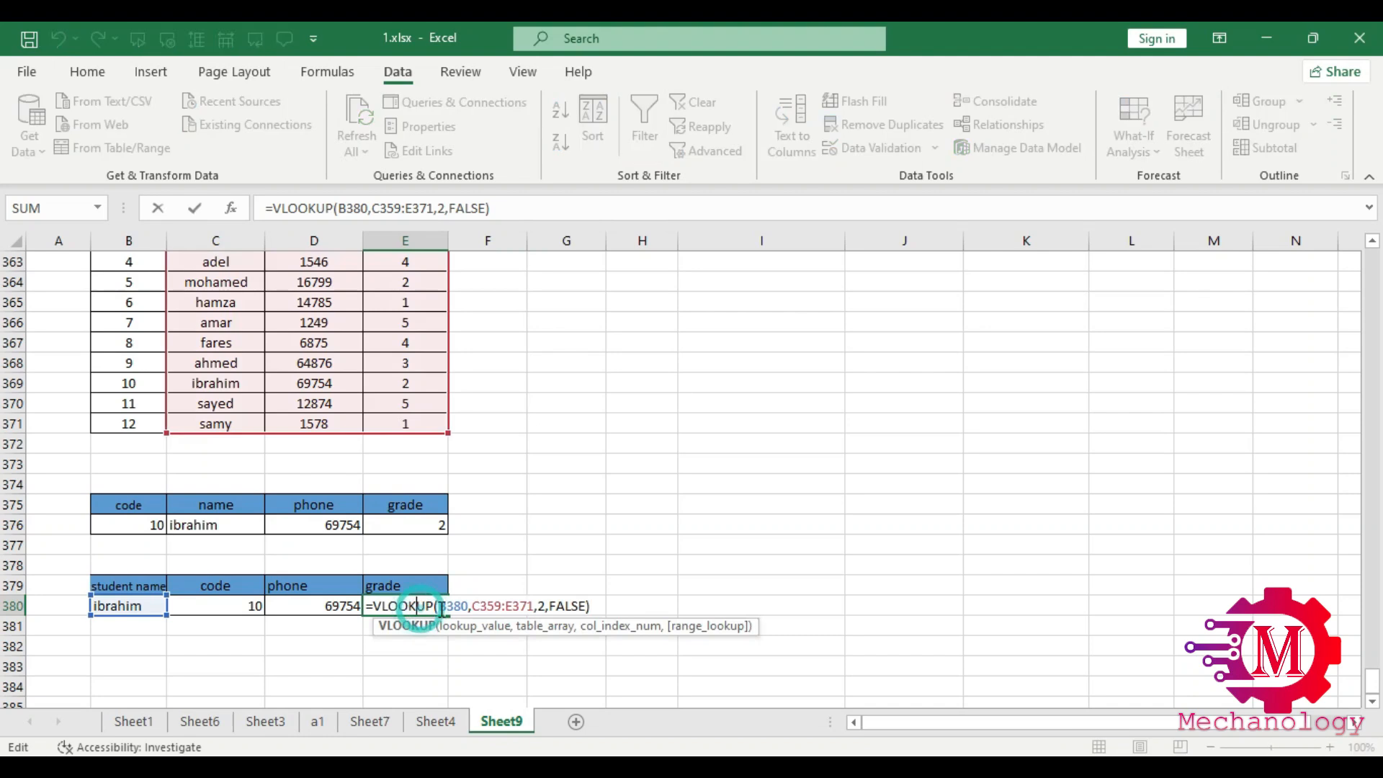
{"action": "double_click", "coordinate": [541, 606]}
{"action": "type", "text": "3"}
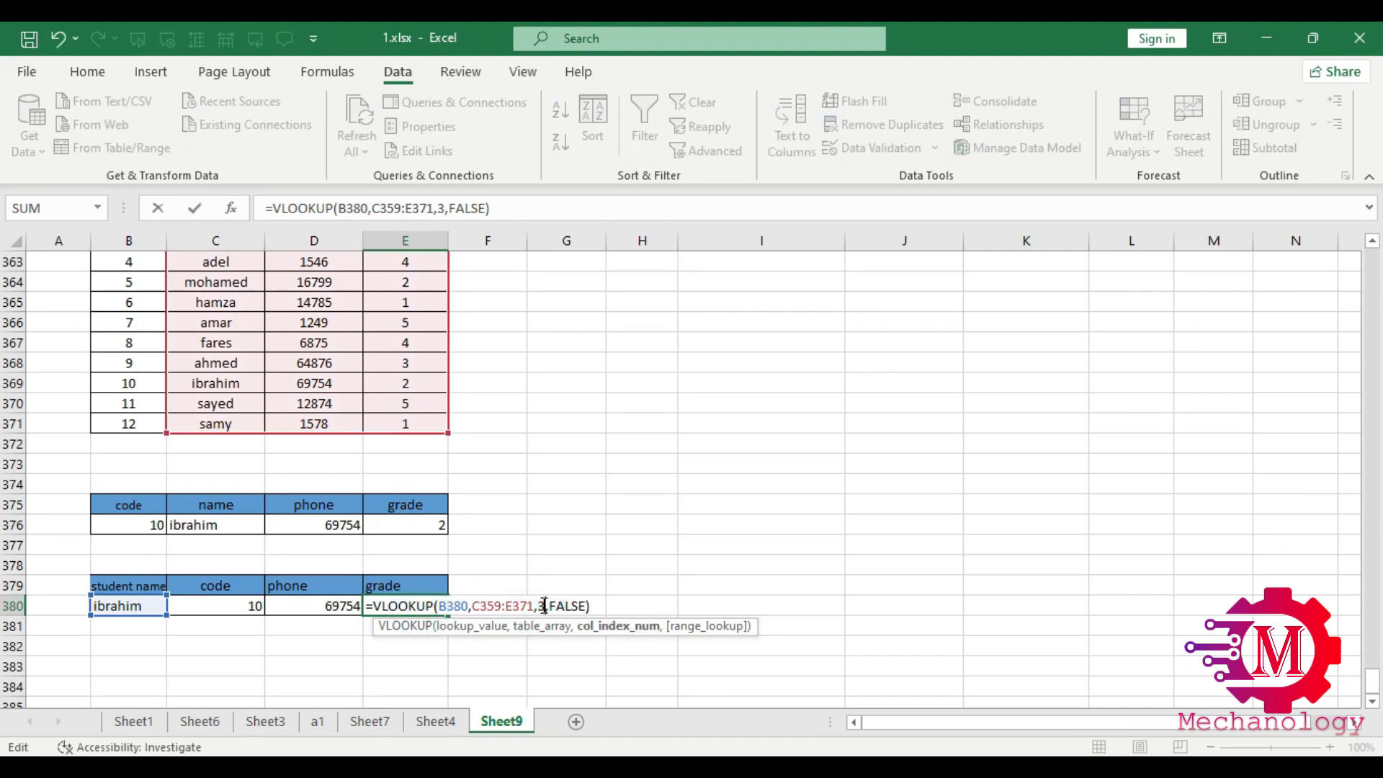
{"action": "key", "text": "Return"}
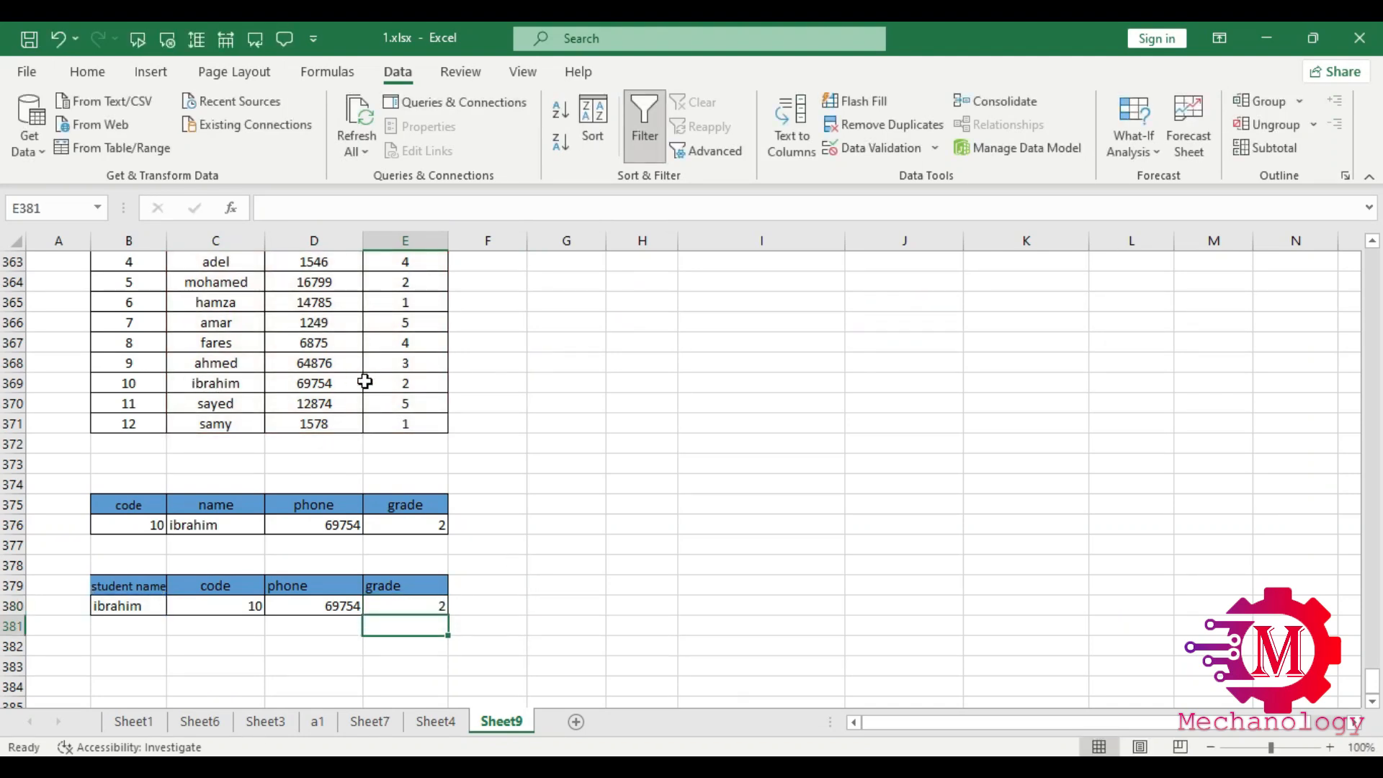
Step: Choose the name of the student with code 6 from the drop-down list in B380
{"action": "left_click", "coordinate": [162, 609]}
{"action": "left_click", "coordinate": [175, 609]}
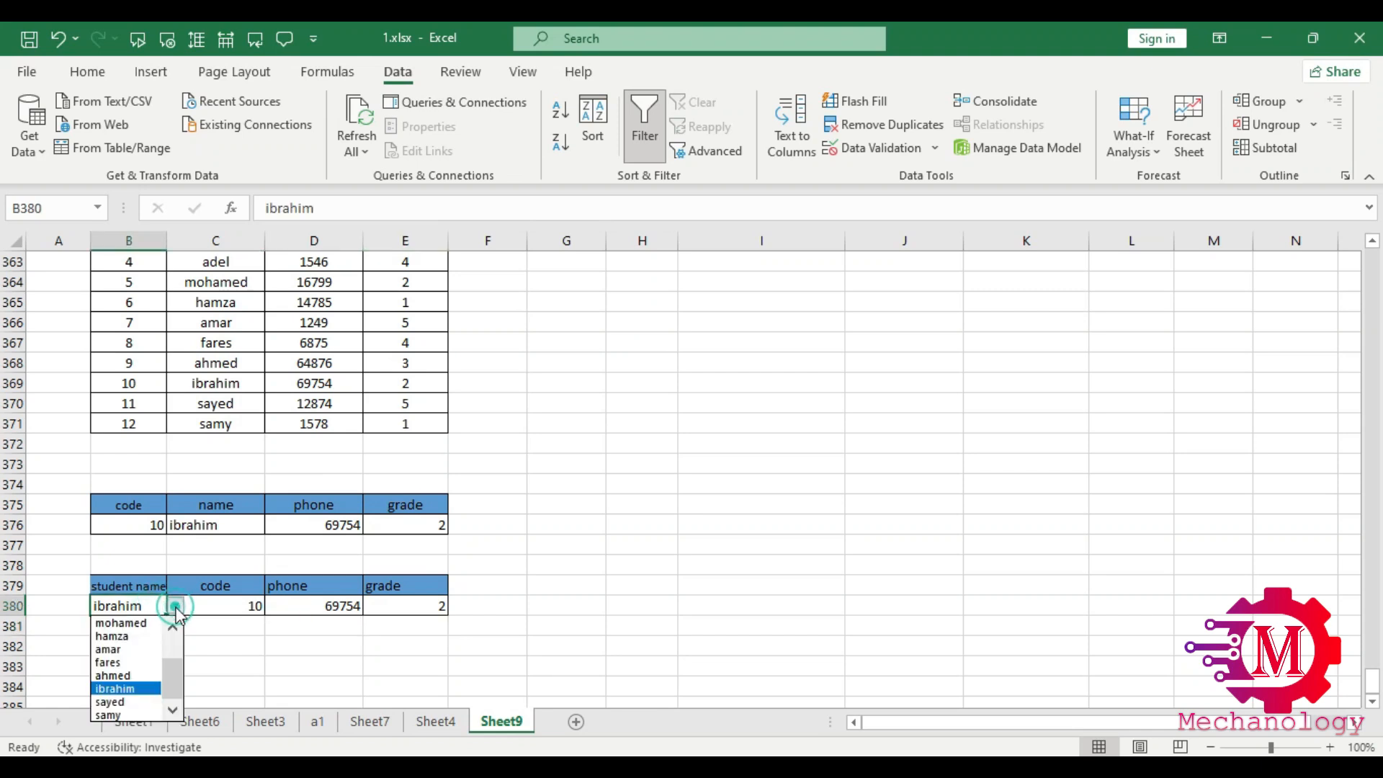
{"action": "left_click", "coordinate": [126, 637]}
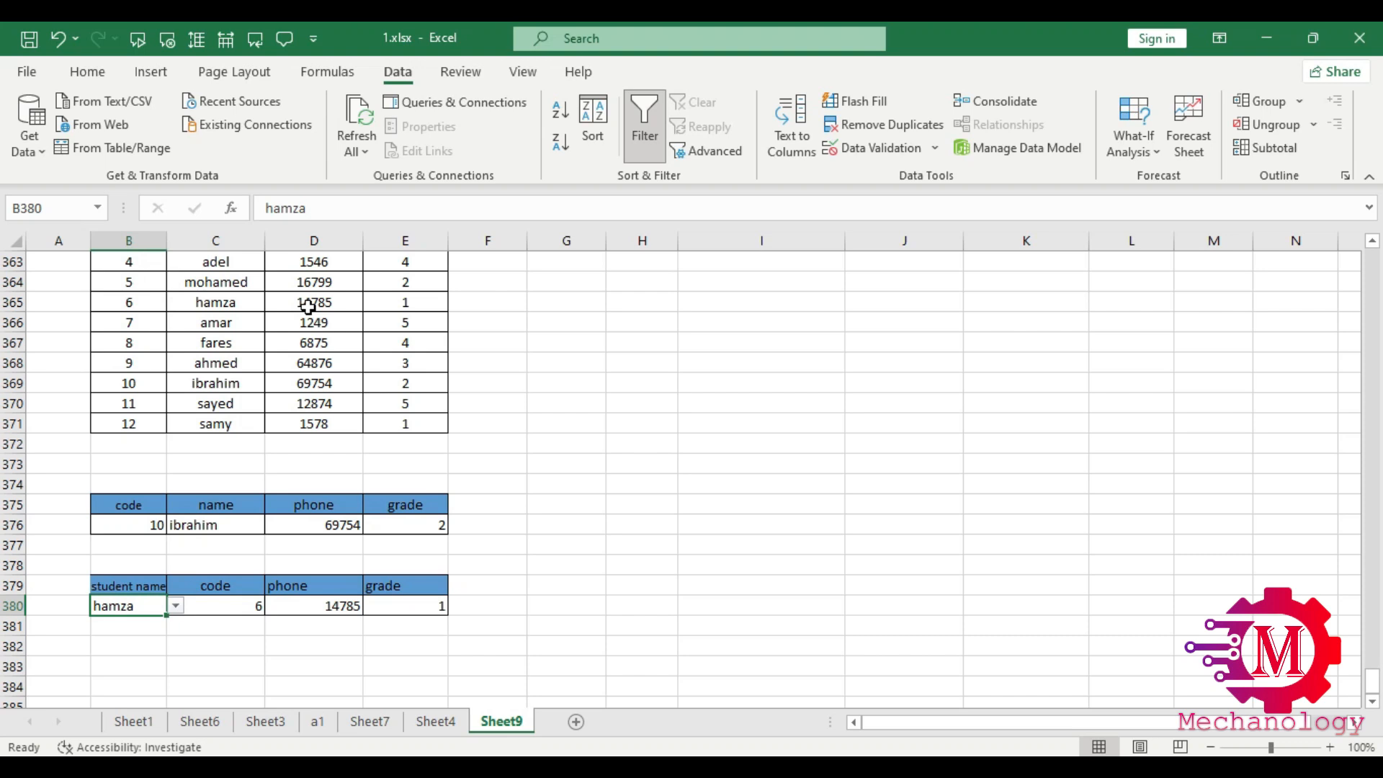
Step: Inspect the formulas in the code cell C380, the phone cell D380 and the name cell C376
{"action": "left_click", "coordinate": [227, 606]}
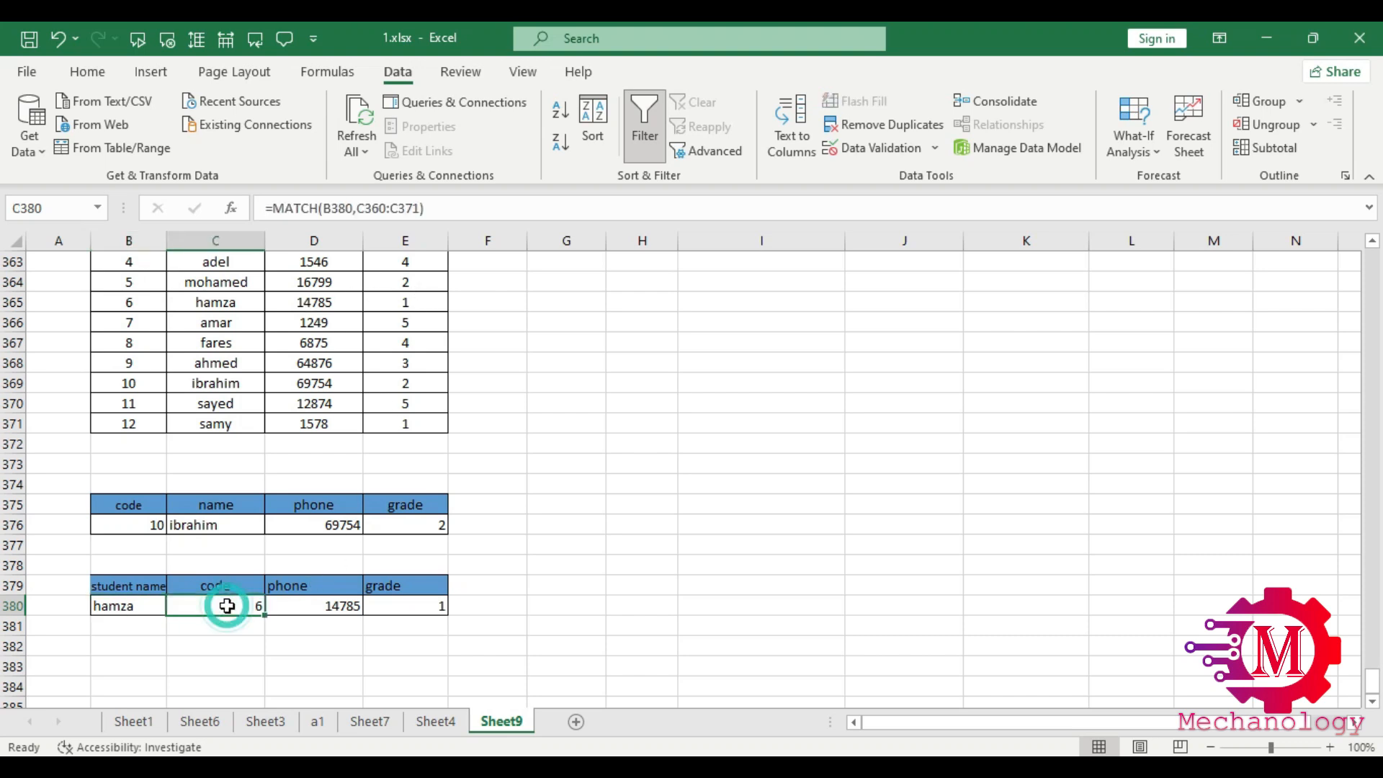
{"action": "left_click", "coordinate": [343, 606]}
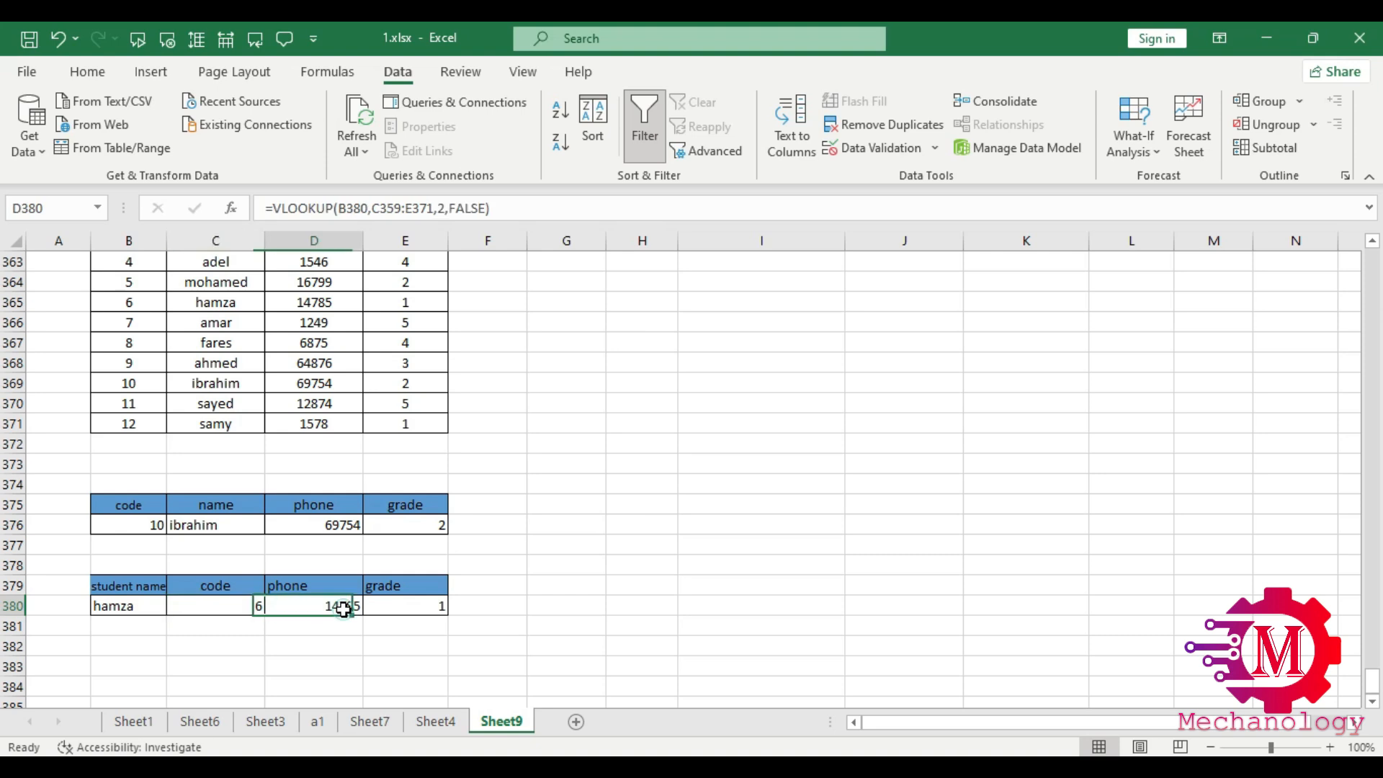
{"action": "left_click", "coordinate": [230, 533]}
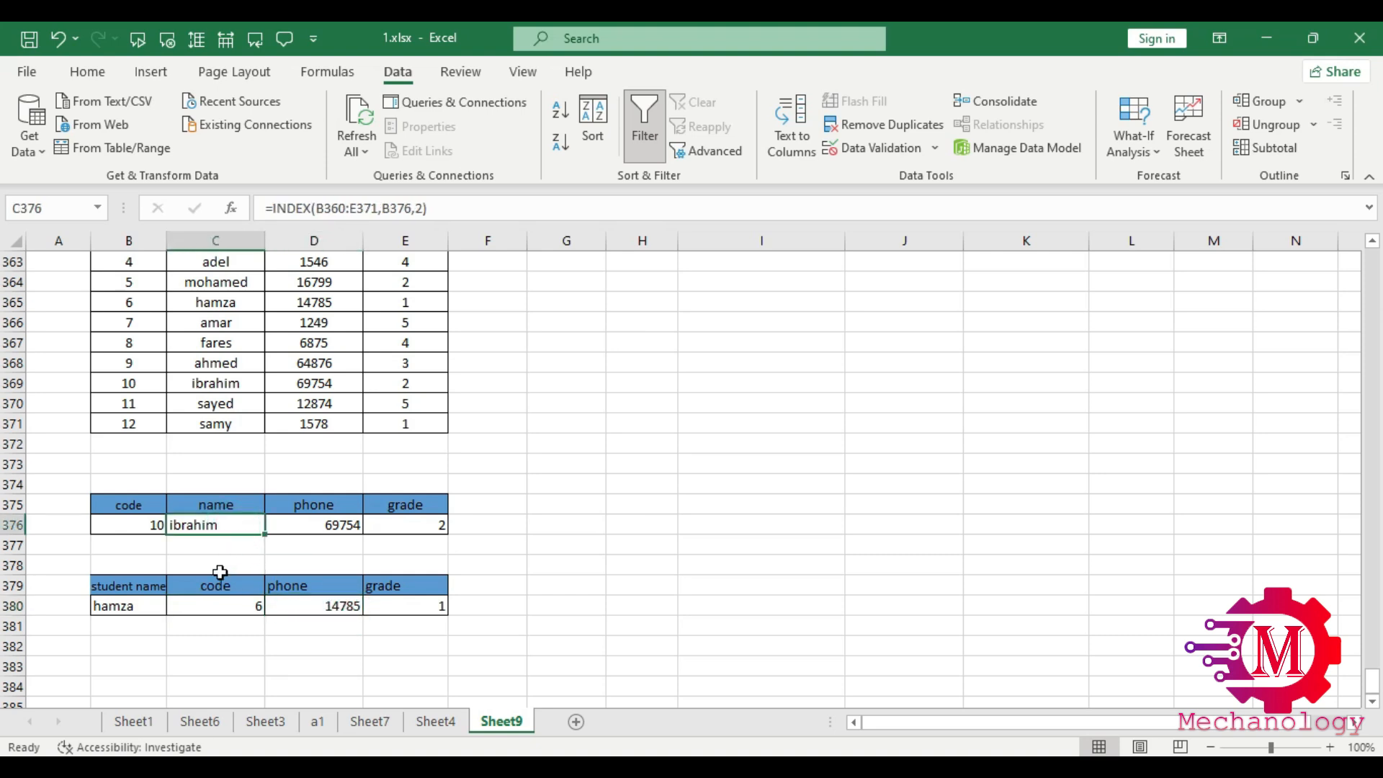